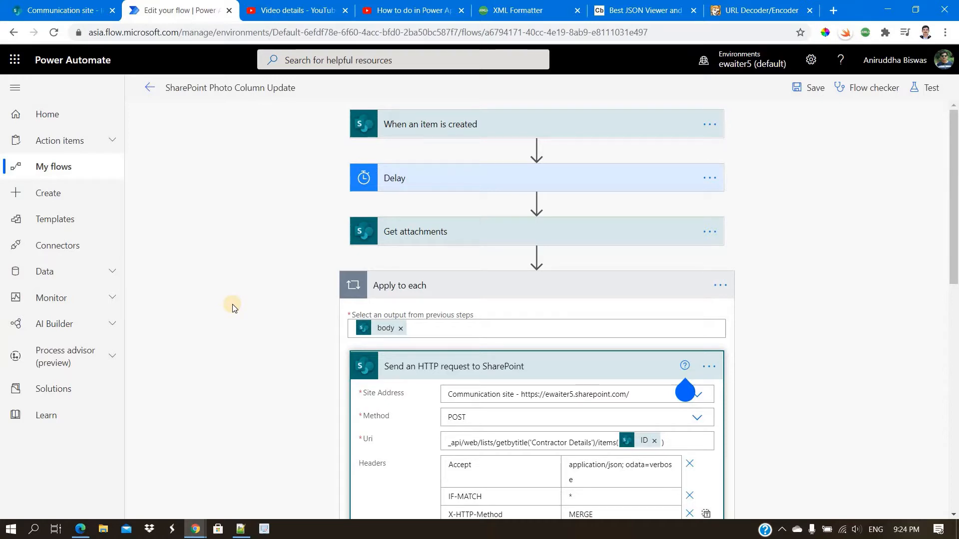
Step: Review the SharePoint Photo Column Update flow, especially the headers and body of its Send an HTTP request to SharePoint action
scroll(232, 304, "down", 5)
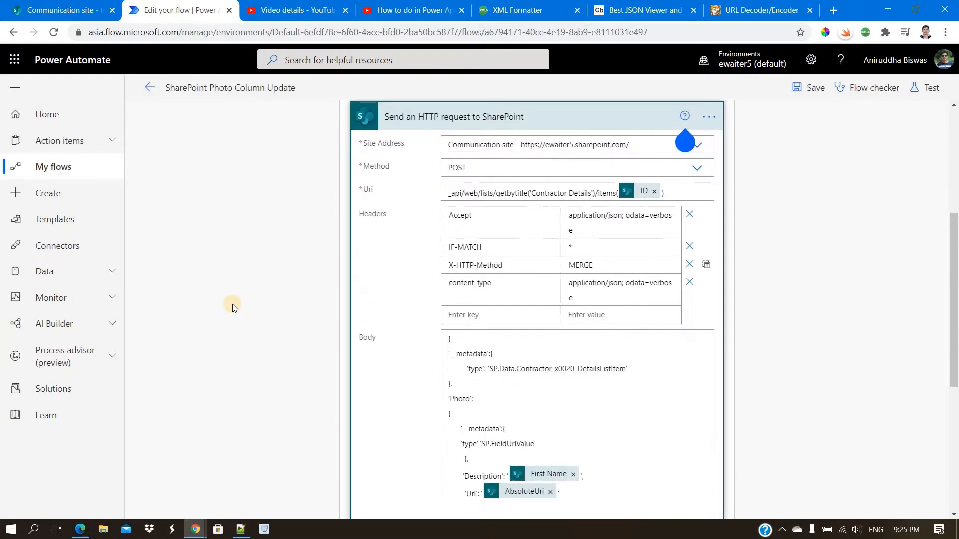
scroll(232, 305, "down", 4)
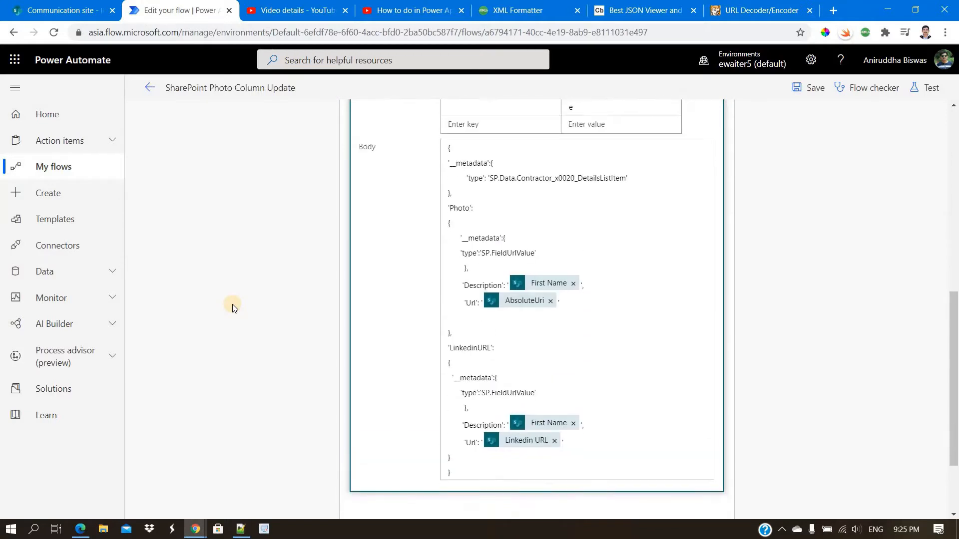
scroll(232, 304, "up", 5)
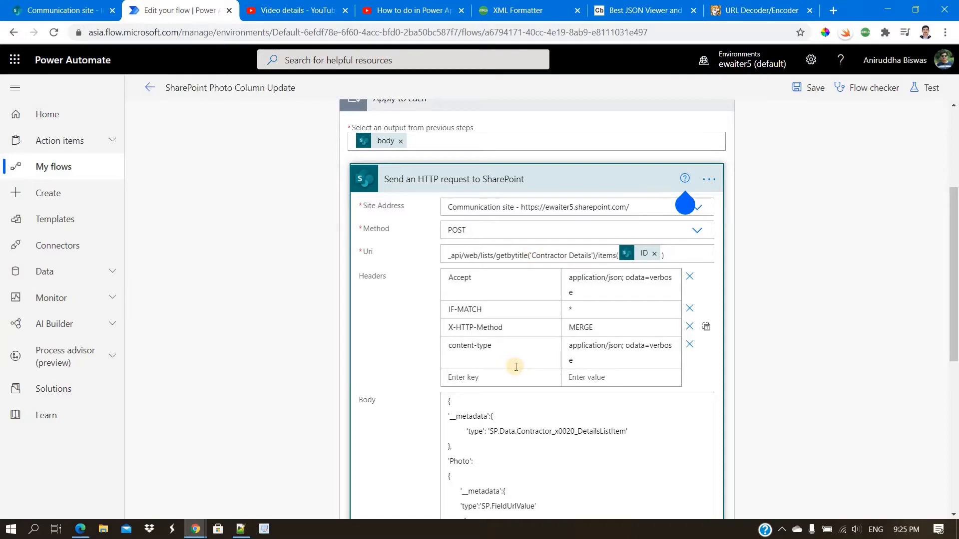
scroll(516, 367, "down", 4)
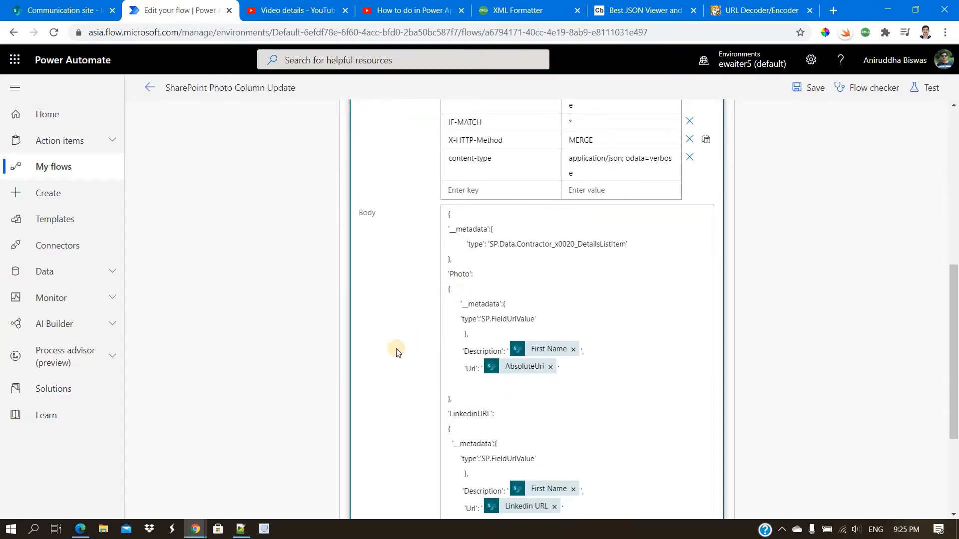
scroll(398, 353, "up", 8)
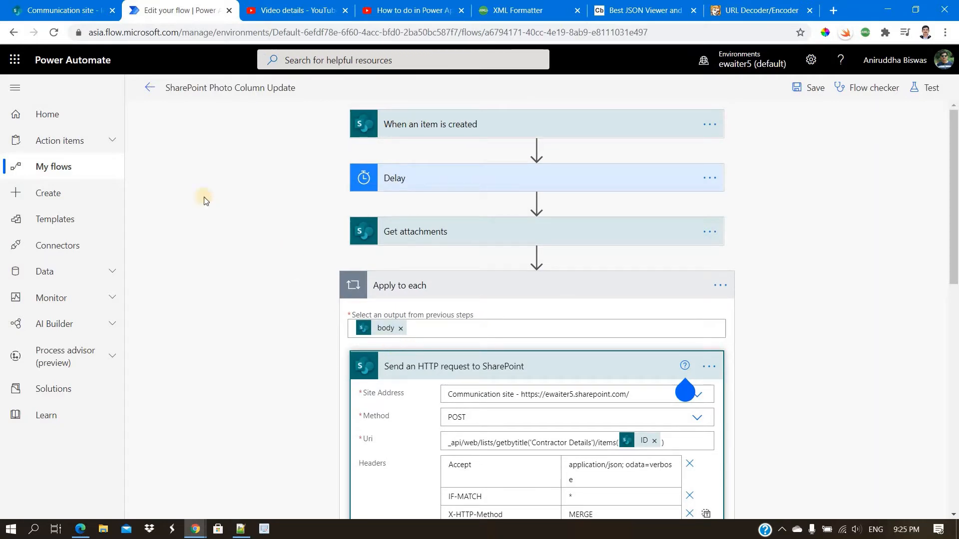
Step: Add an Image column named My Test Image to the Image Column Demo List, leaving it optional and included in all content types
left_click(52, 10)
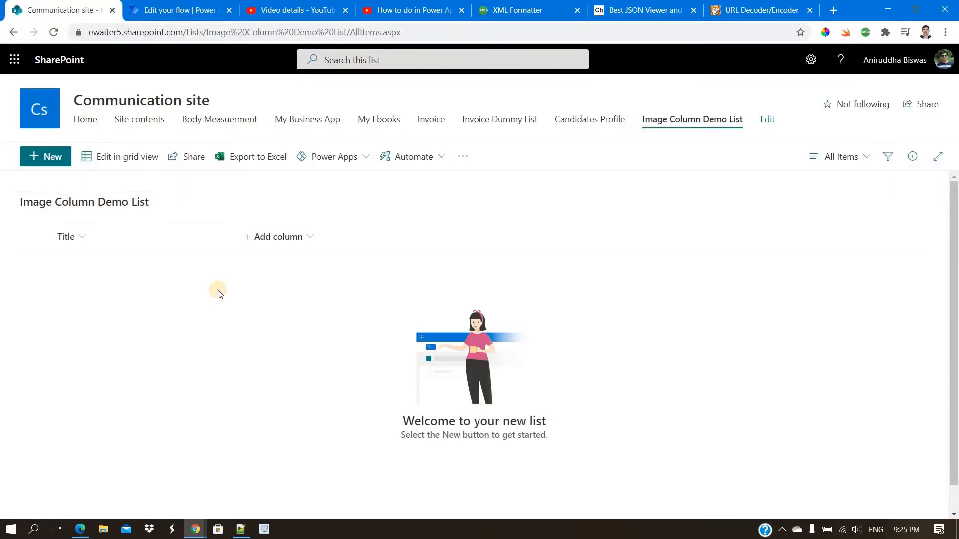
left_click(295, 237)
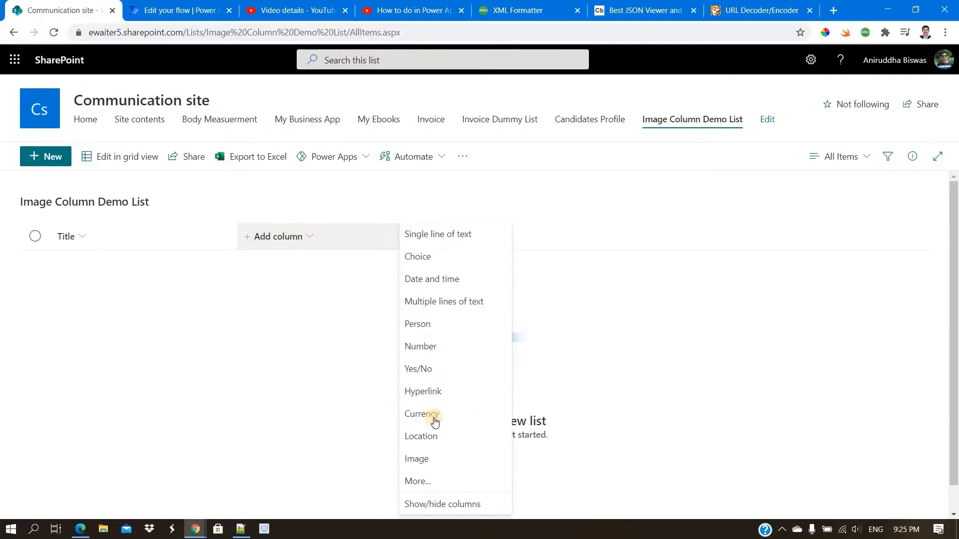
left_click(436, 458)
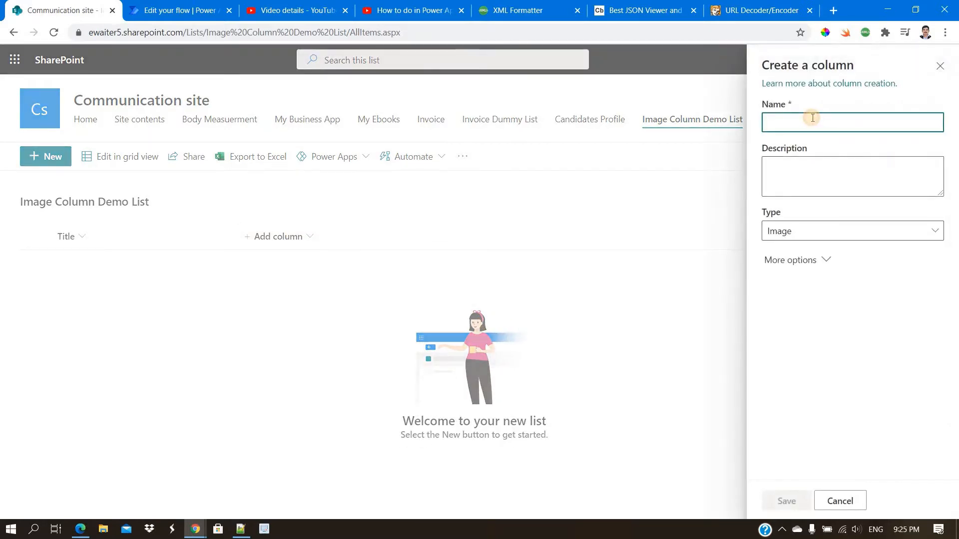
type("My Test Image")
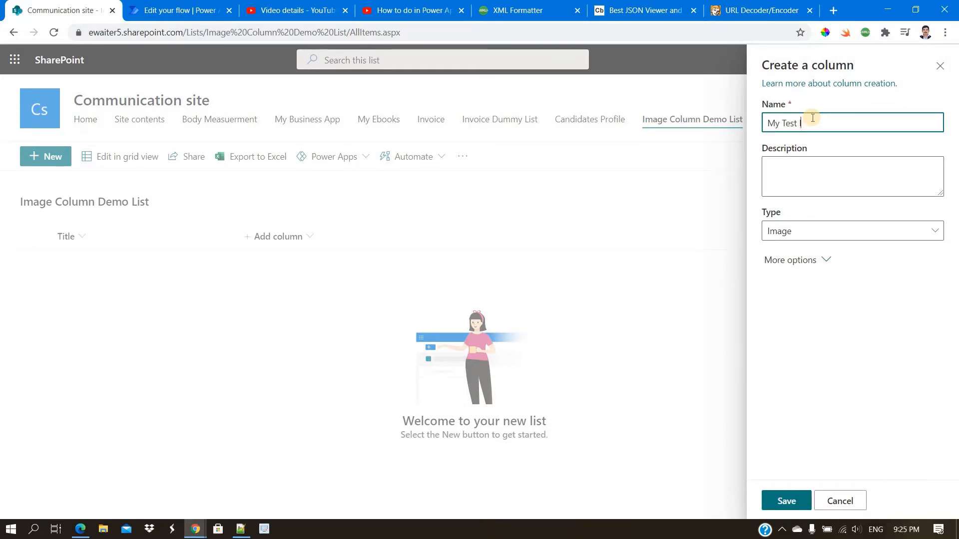
left_click(835, 324)
left_click(819, 262)
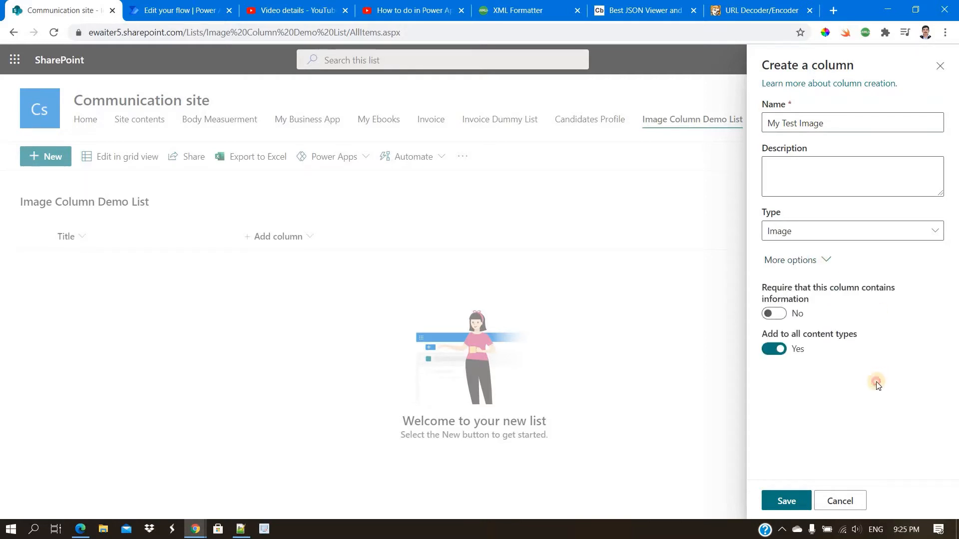
left_click(793, 501)
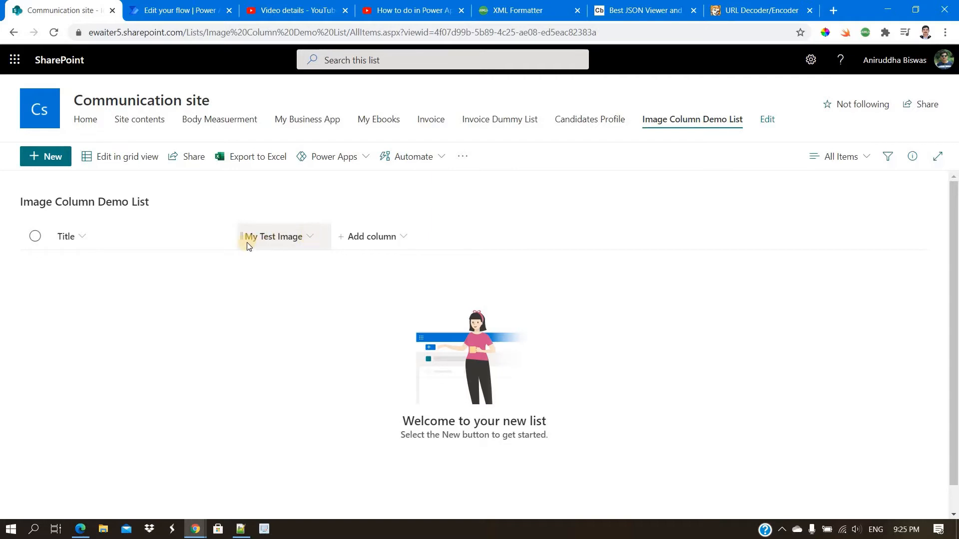
Step: Open the My Test Image column from the list settings and check its internal field name in the page address
left_click(294, 238)
left_click(200, 276)
left_click(813, 62)
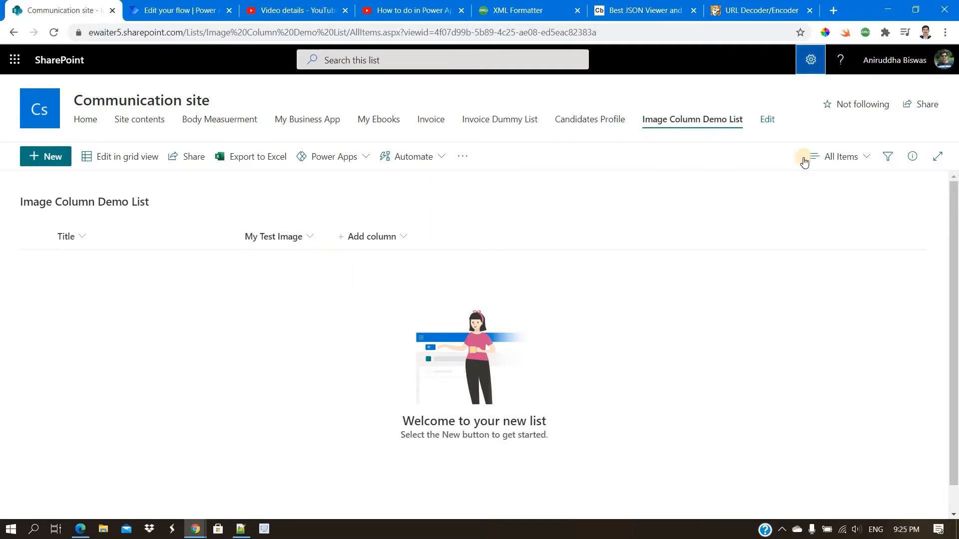
left_click(791, 188)
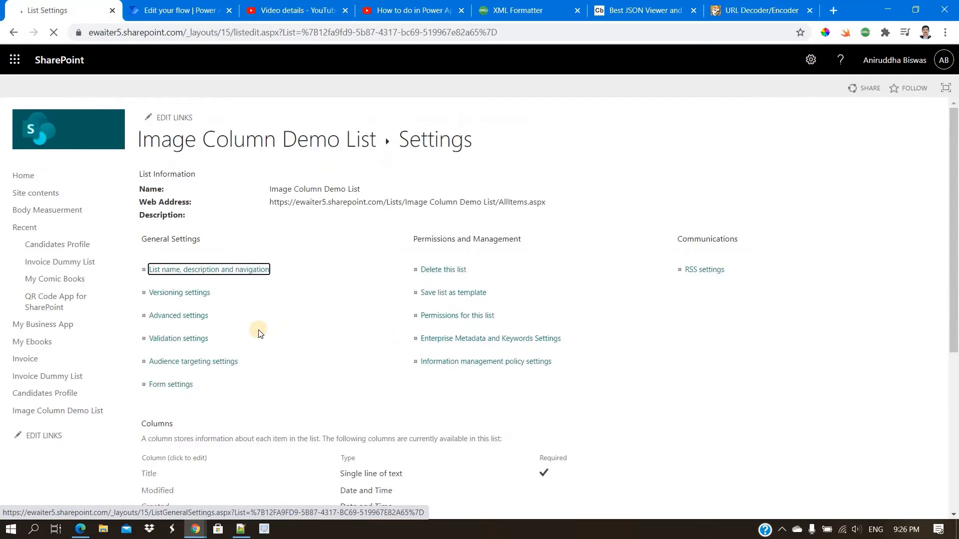
scroll(259, 334, "down", 3)
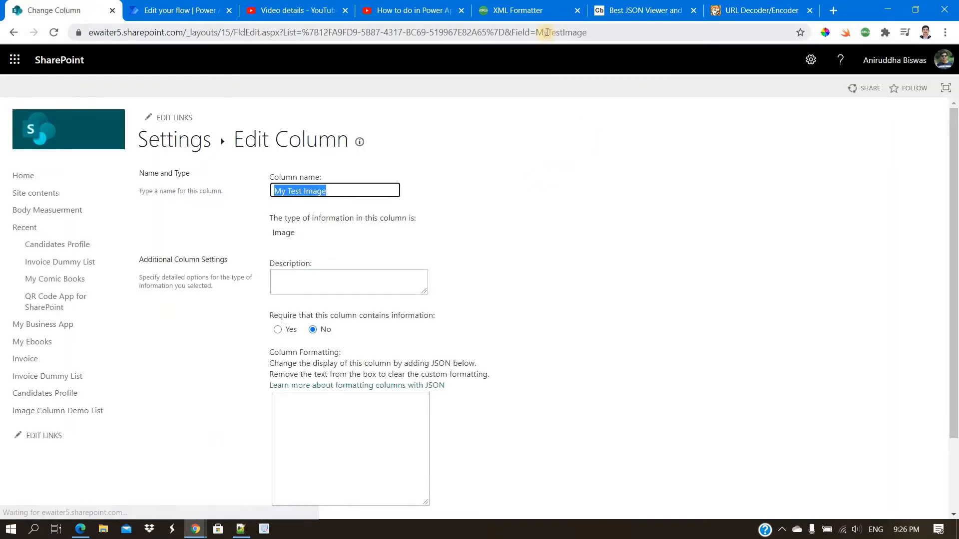
left_click_drag(535, 31, 588, 30)
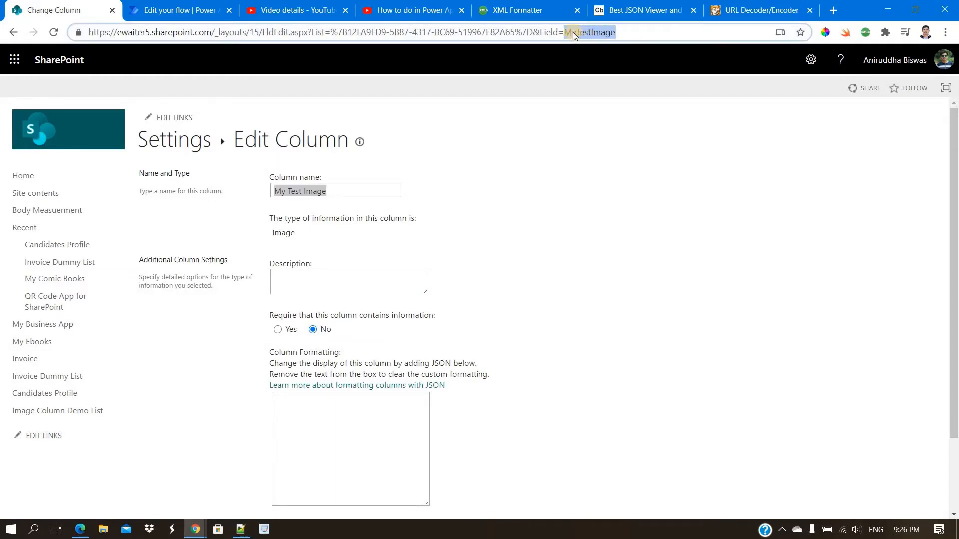
Step: Create a single-line-of-text column named test 123 from the Image Column Demo List settings
left_click(13, 33)
scroll(320, 310, "down", 5)
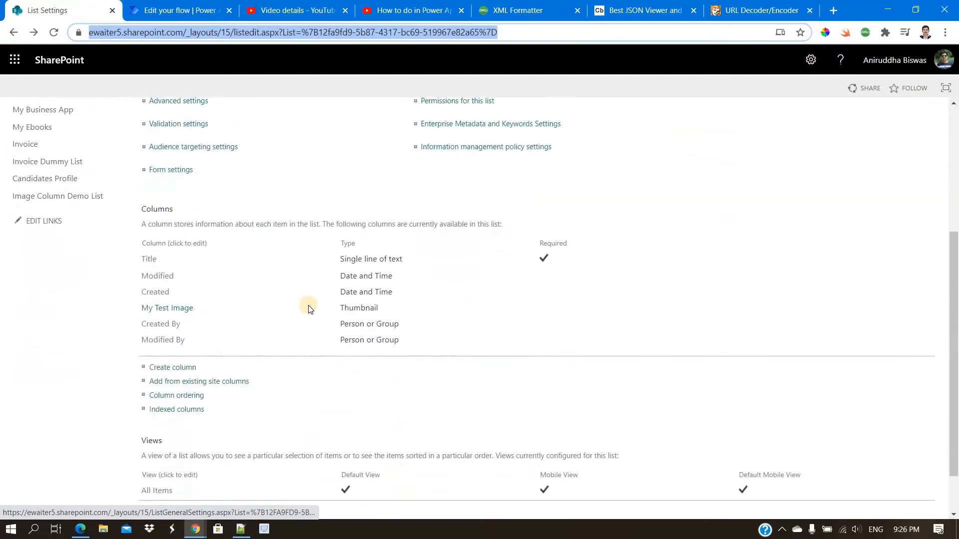
left_click(173, 373)
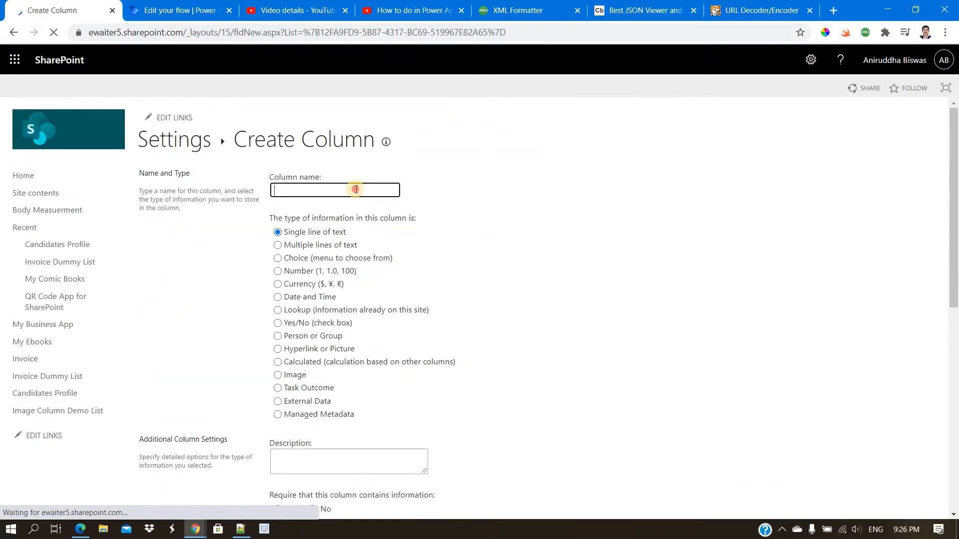
left_click(356, 189)
type("test ")
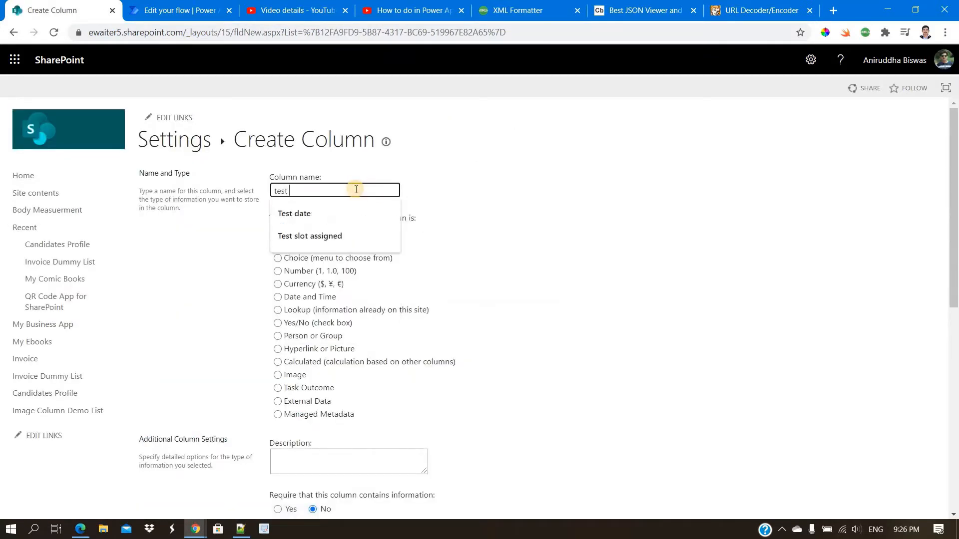
type("123")
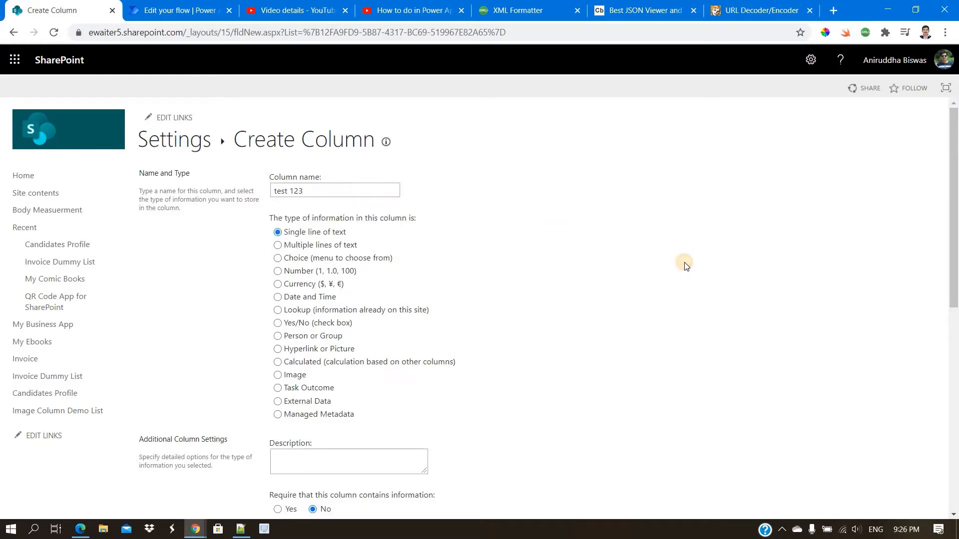
scroll(684, 262, "down", 8)
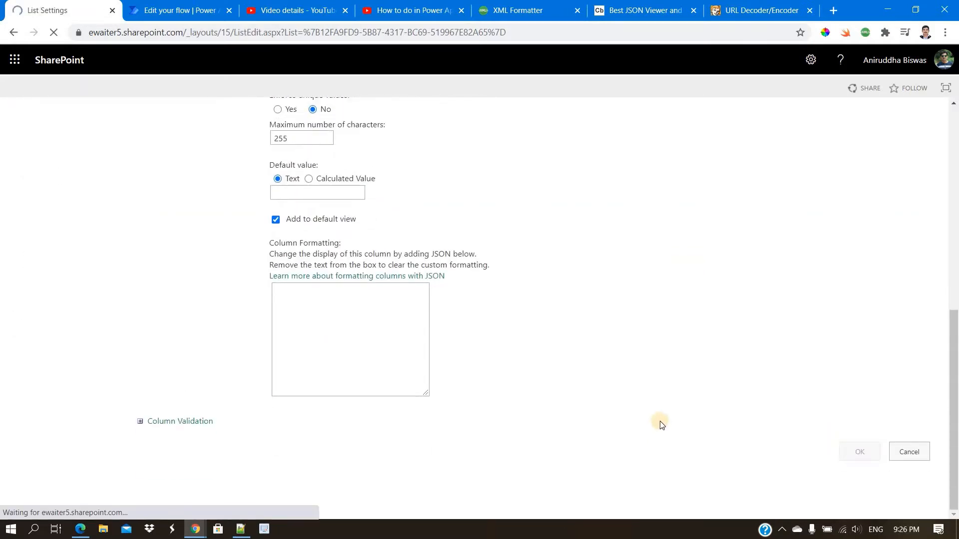
Step: Open the test 123 column and examine how its name's space is encoded in the internal field name in the page address
scroll(222, 299, "down", 3)
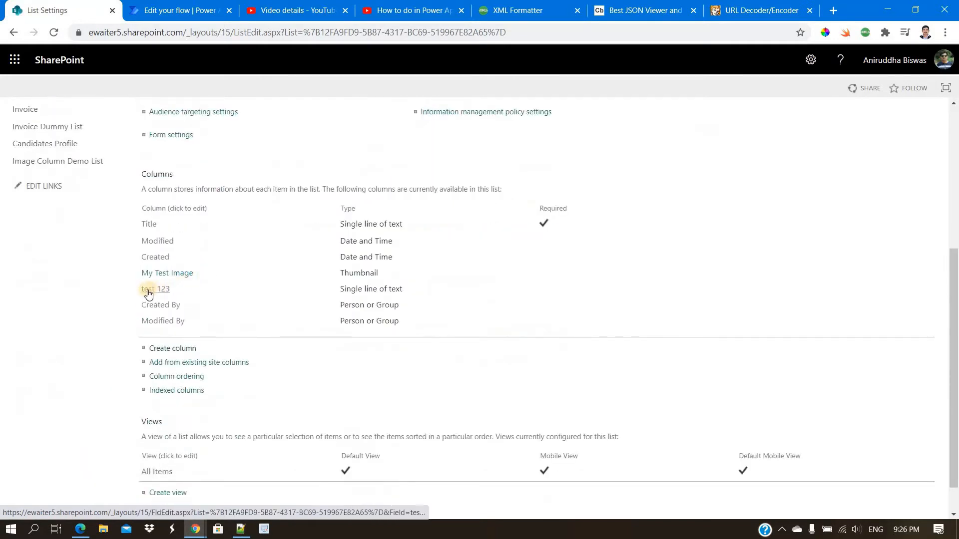
left_click(155, 292)
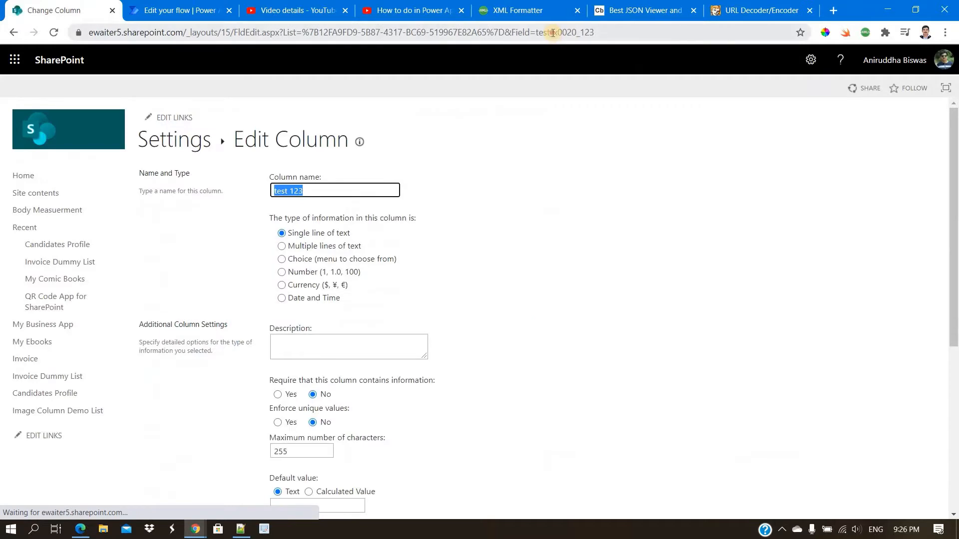
mouse_move(553, 33)
left_mouse_down()
mouse_move(585, 47)
mouse_move(568, 28)
mouse_move(537, 28)
left_mouse_up()
left_click(621, 190)
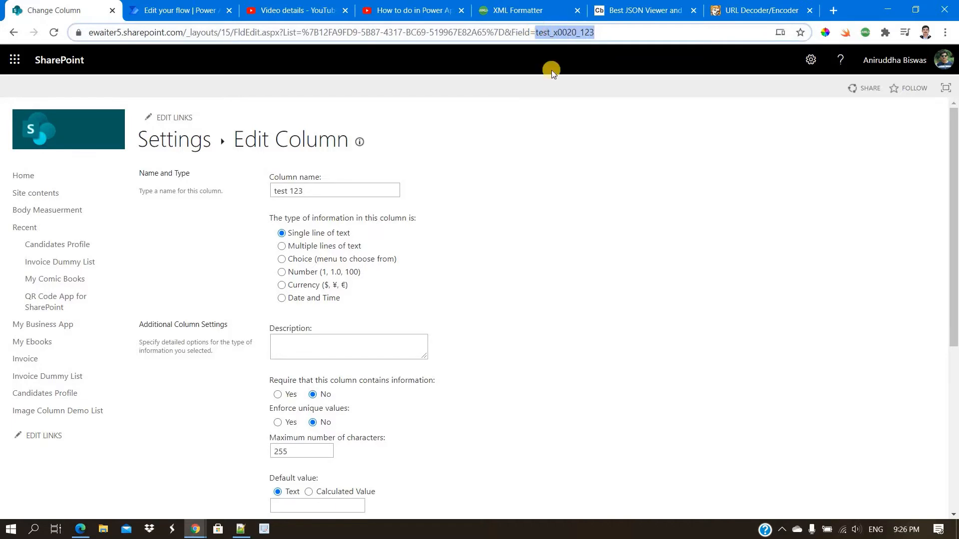
left_click_drag(552, 70, 553, 75)
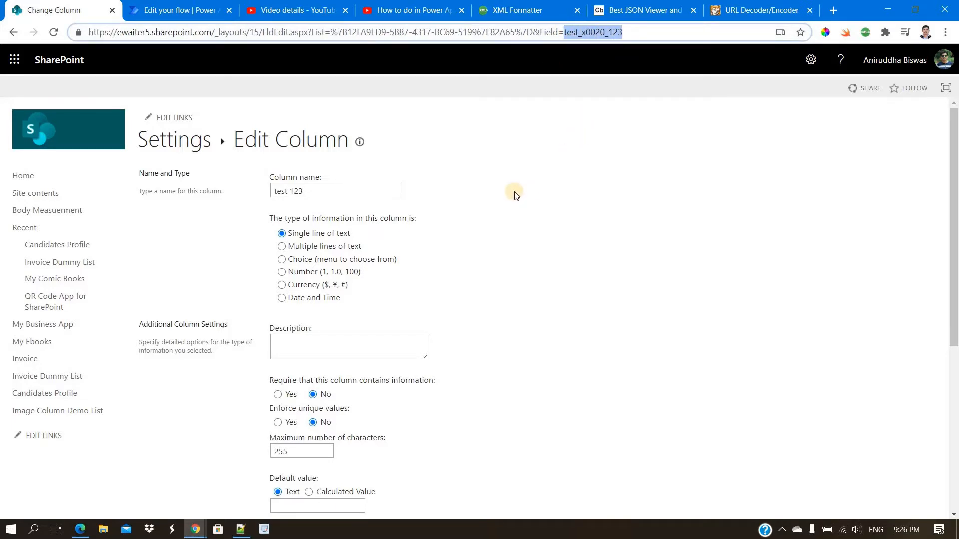
scroll(516, 195, "down", 3)
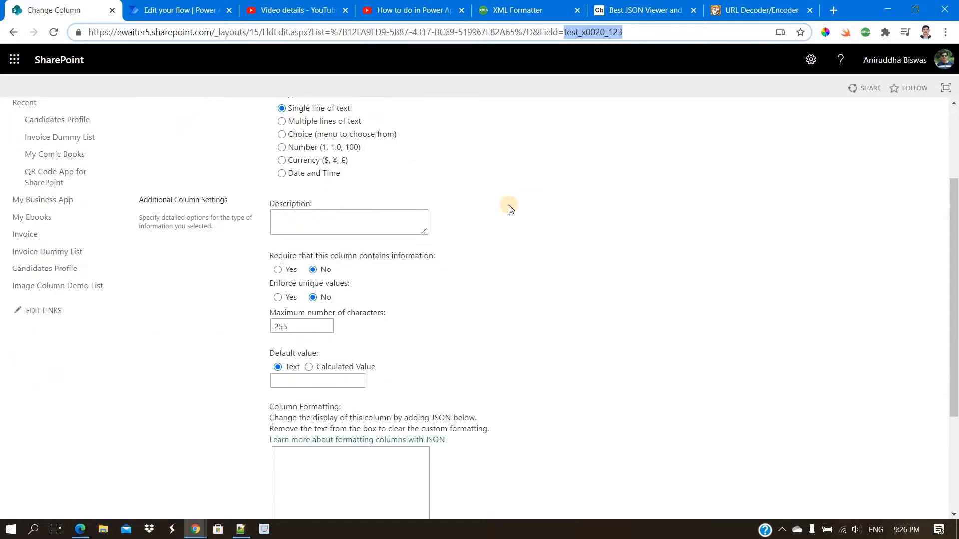
scroll(512, 209, "up", 3)
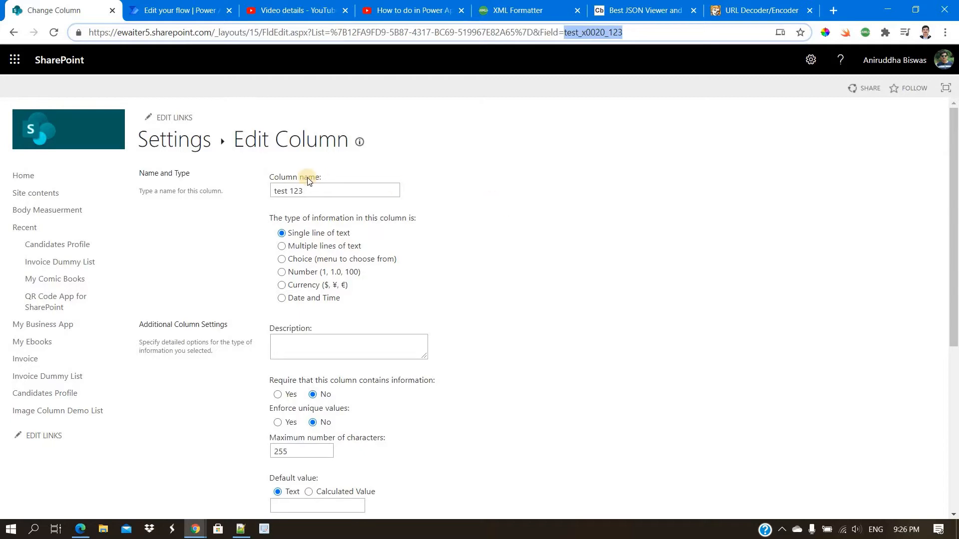
Step: Delete the test 123 column from the Image Column Demo List and confirm the deletion
left_click(147, 145)
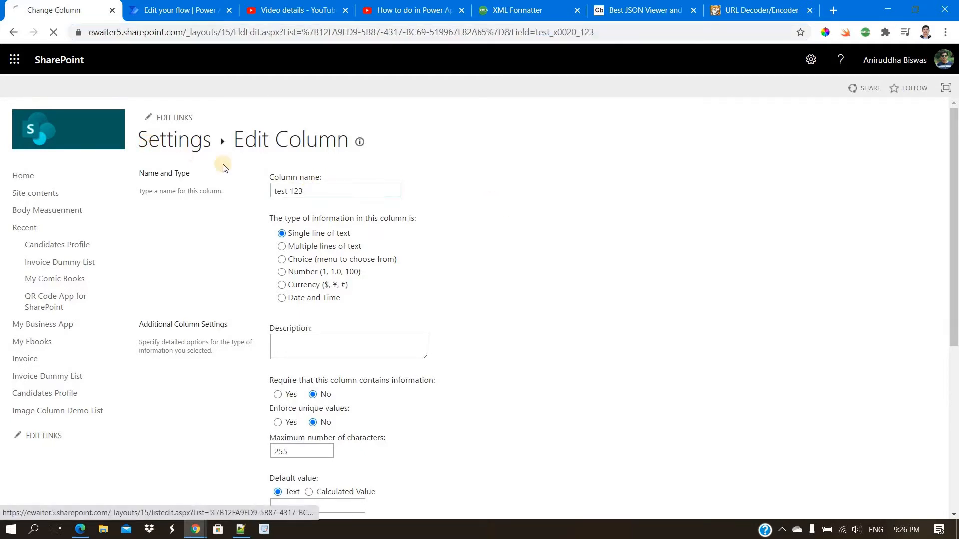
scroll(413, 200, "down", 5)
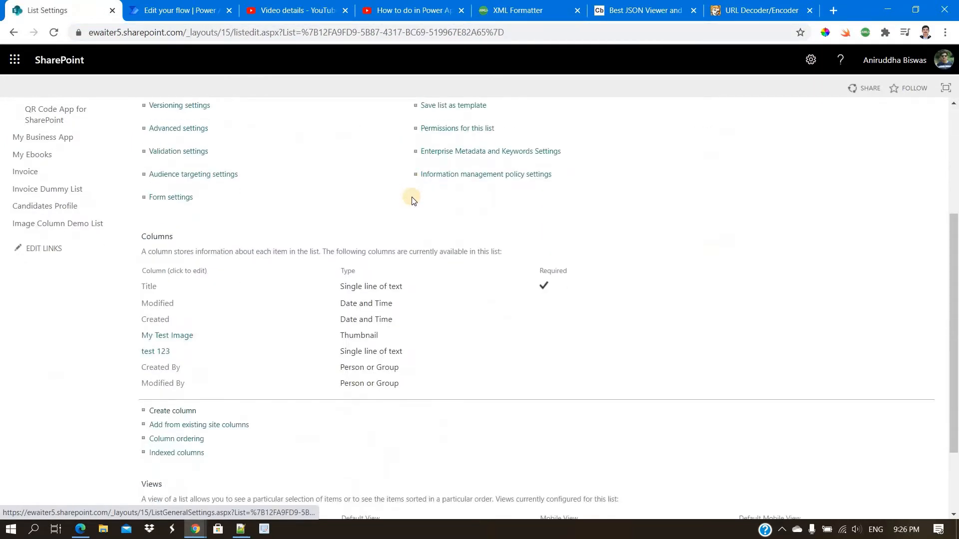
scroll(413, 200, "down", 1)
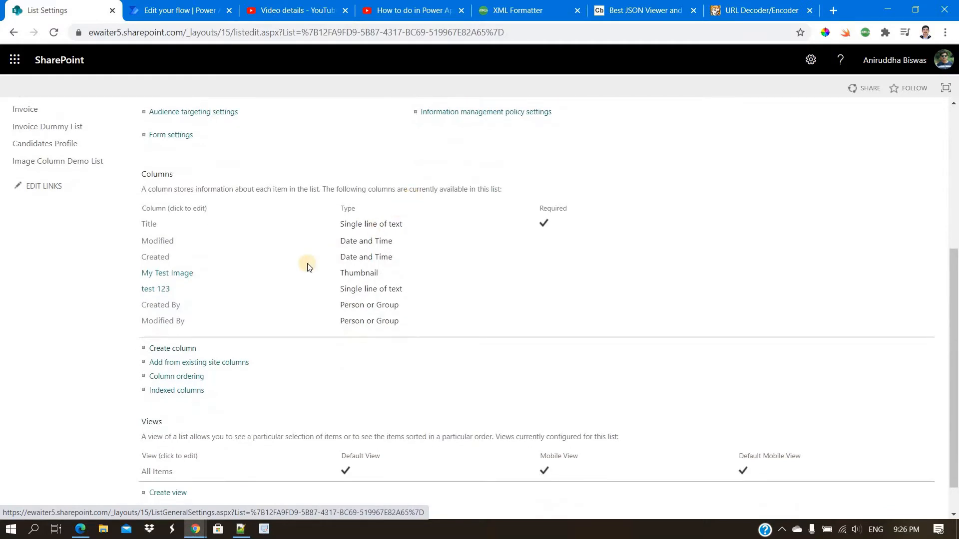
left_click(160, 290)
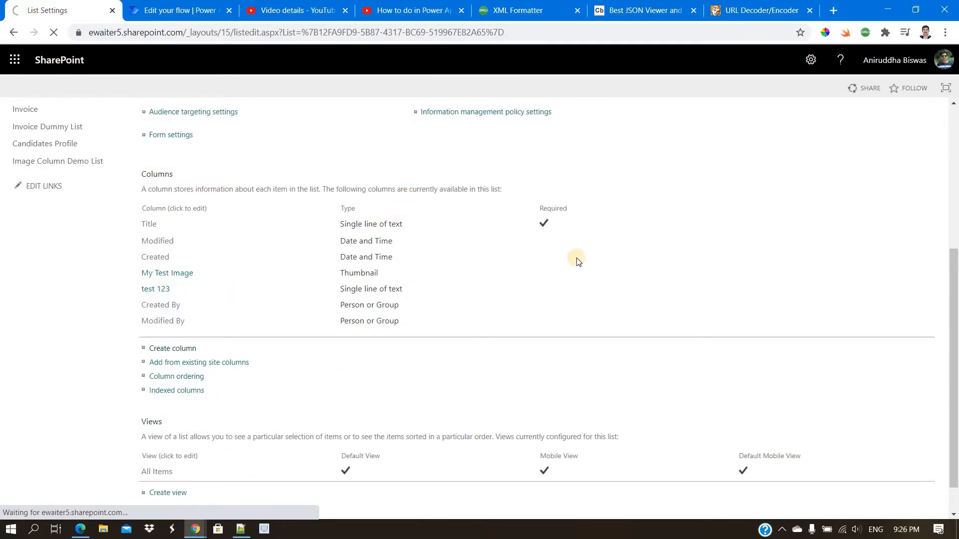
scroll(569, 259, "down", 5)
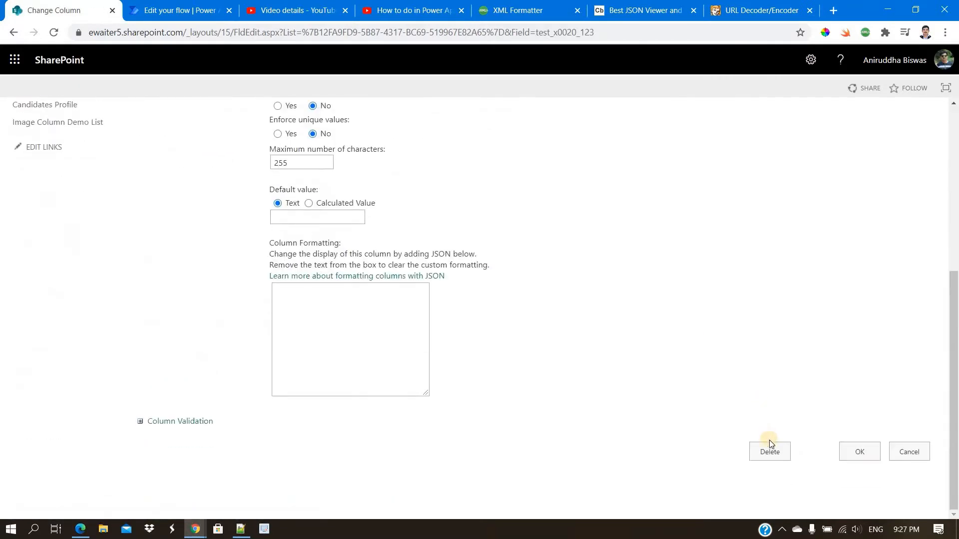
left_click(769, 453)
left_click(540, 128)
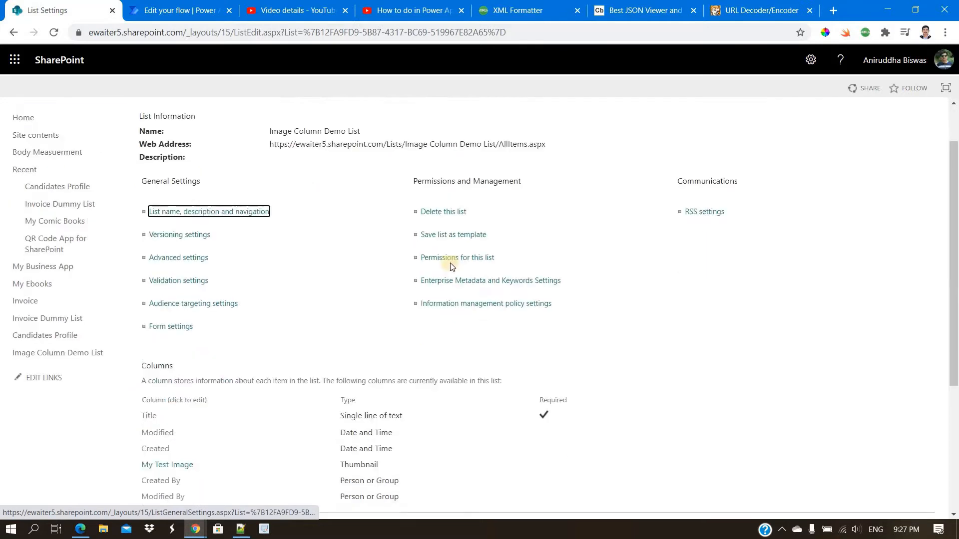
Step: Return from the settings page to the Image Column Demo List and start a new item titled Test 1
scroll(450, 263, "down", 3)
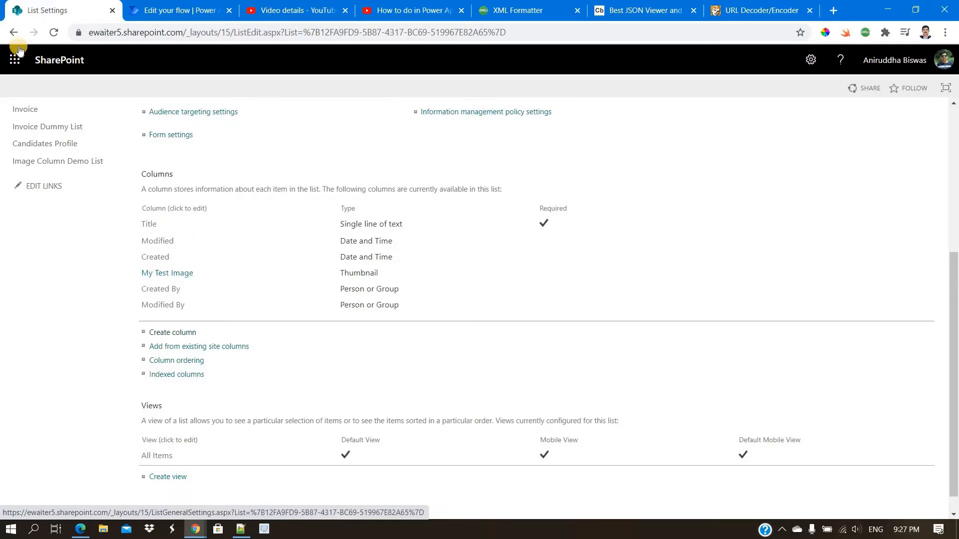
left_click(13, 32)
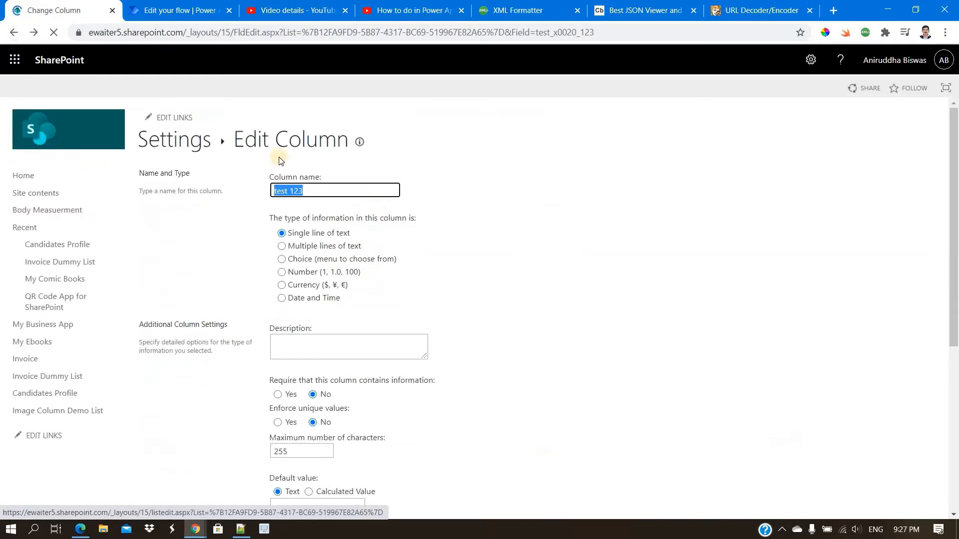
left_click(193, 143)
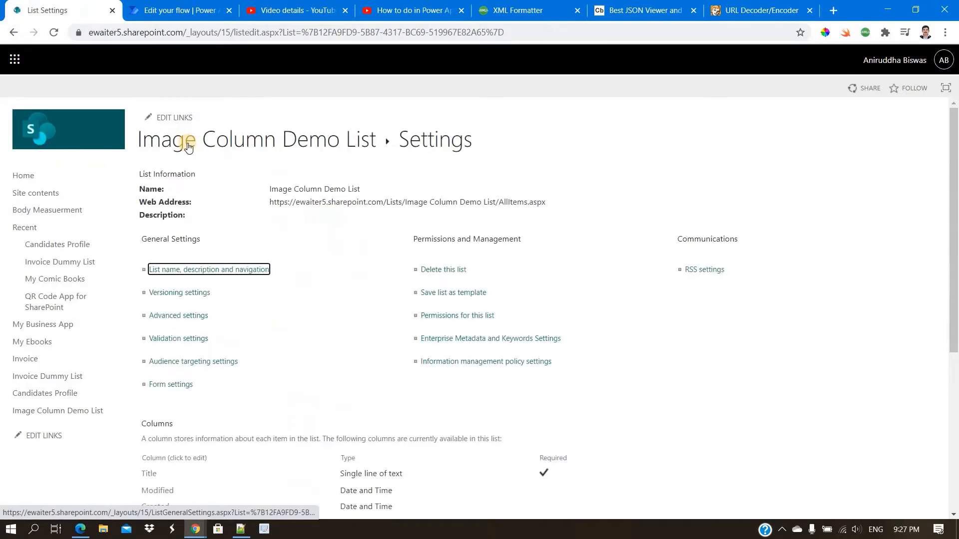
left_click(187, 145)
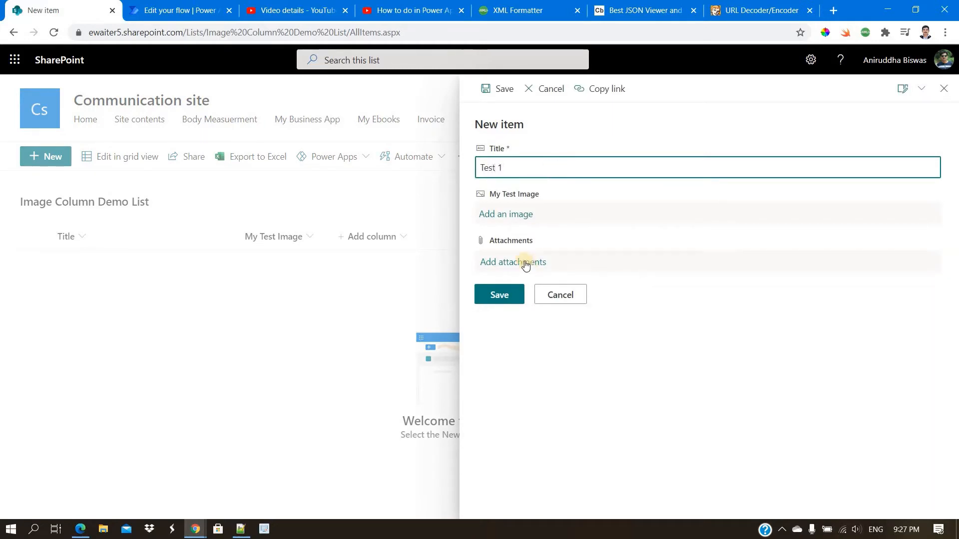
Step: Add the picture A.png to the new item's My Test Image field and save the item
left_click(513, 214)
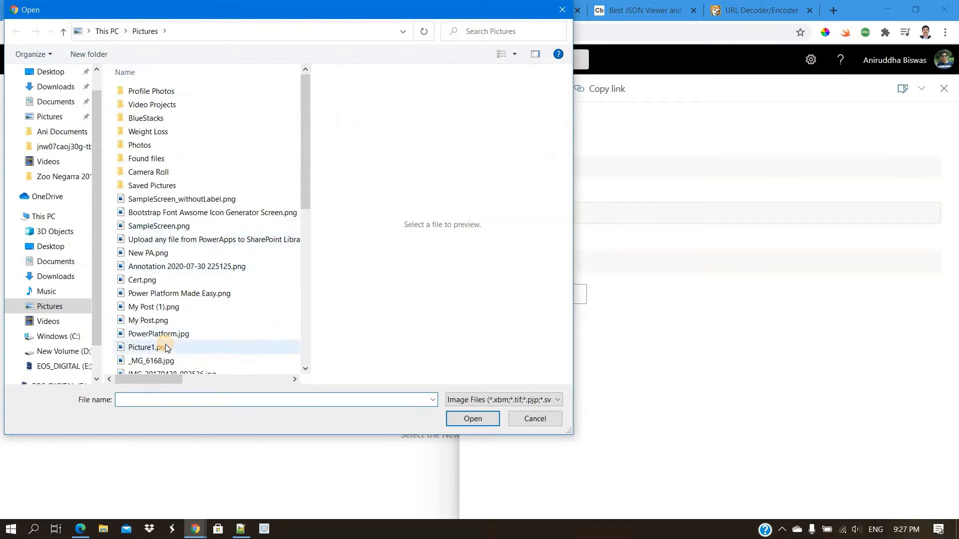
left_click(166, 346)
scroll(166, 343, "down", 2)
left_click(161, 314)
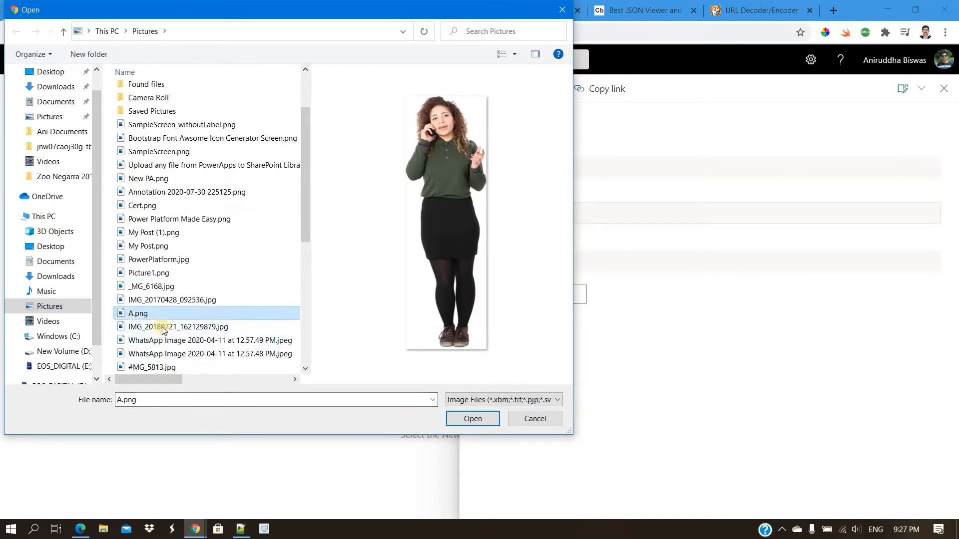
left_click(487, 419)
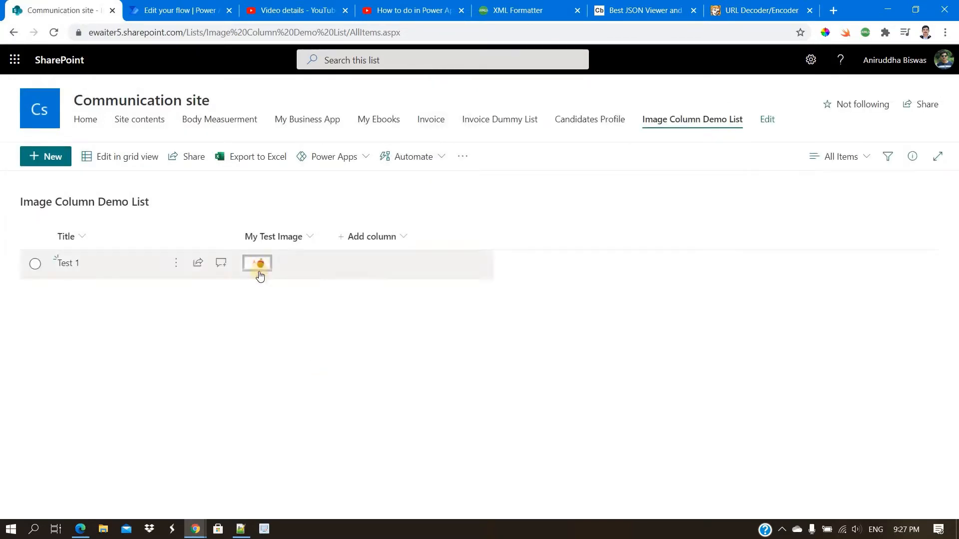
left_click(239, 32)
left_click(256, 31)
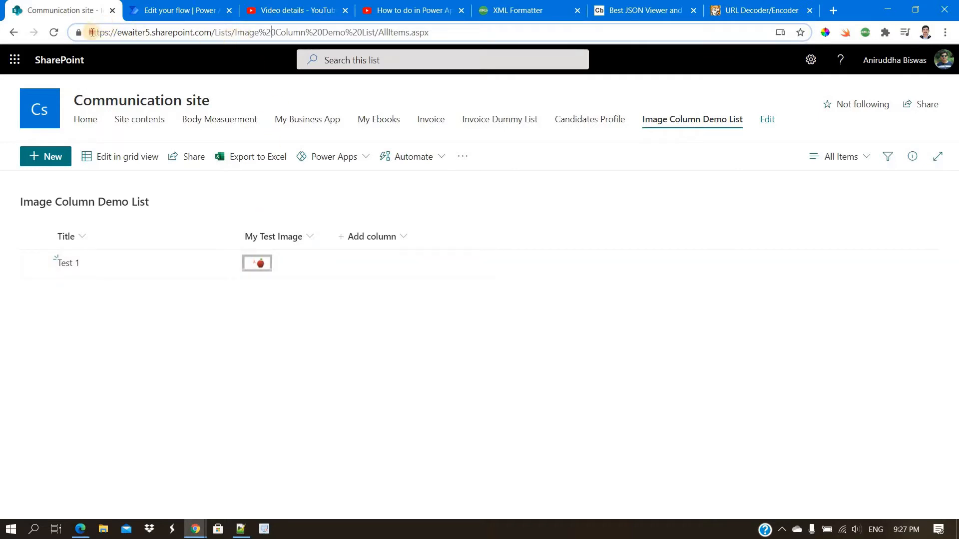
left_click_drag(92, 33, 219, 39)
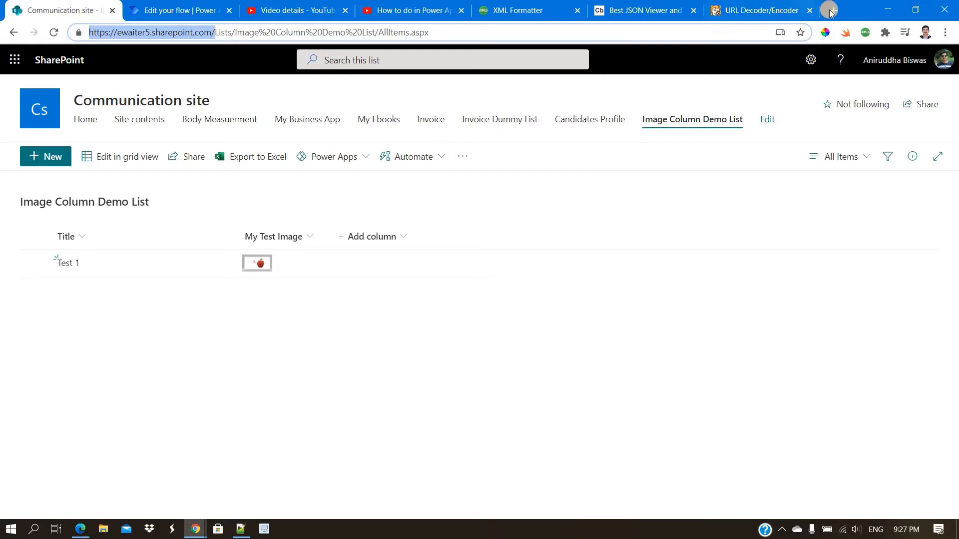
key("ctrl+c")
key("ctrl+t")
key("ctrl+v")
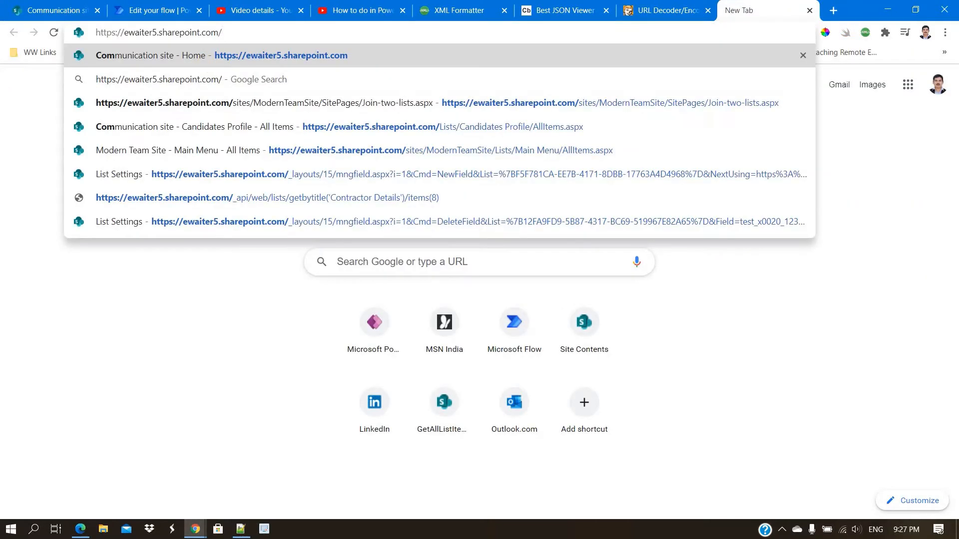
Step: Copy the REST path _api/web/lists/getbytitle('Contractor Details')/items() from the text editor and append it to the root address
key("alt+Tab")
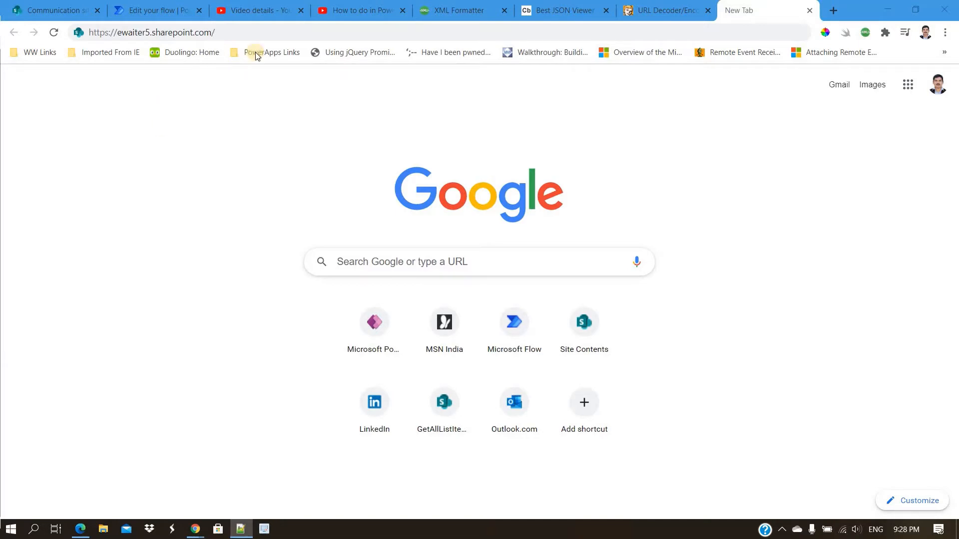
left_click(252, 25)
key("ctrl+v")
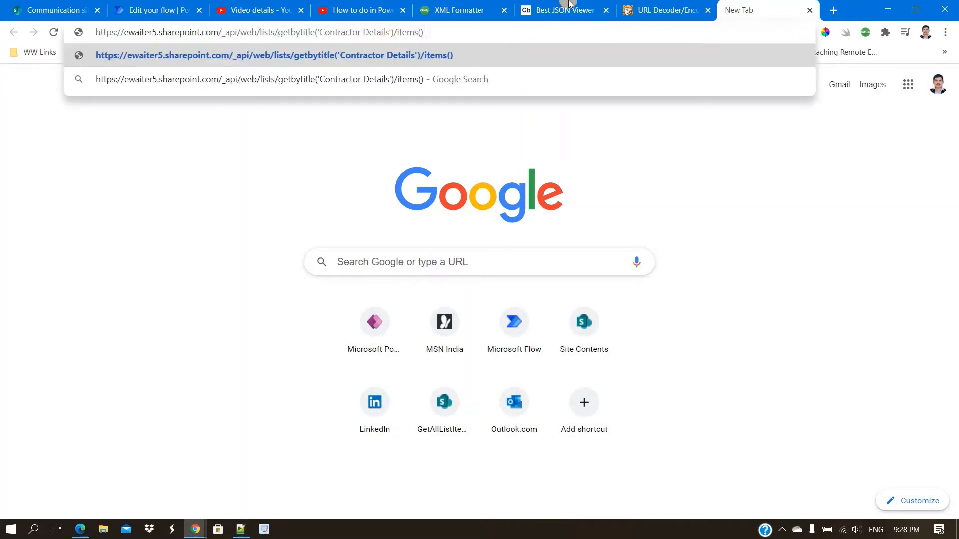
Step: Show the ID column in the Image Column Demo List view, placed before Title, and apply the view change
left_click(55, 10)
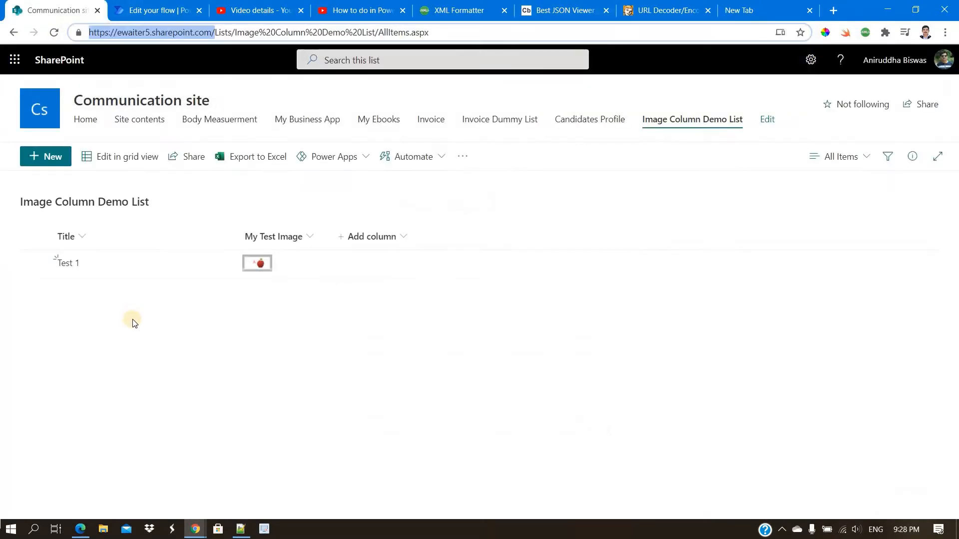
left_click(406, 238)
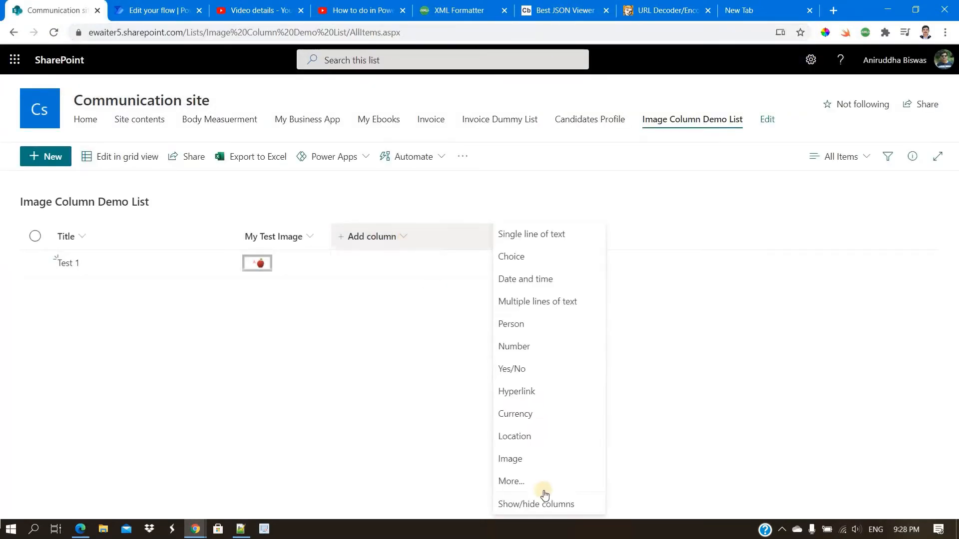
left_click(574, 498)
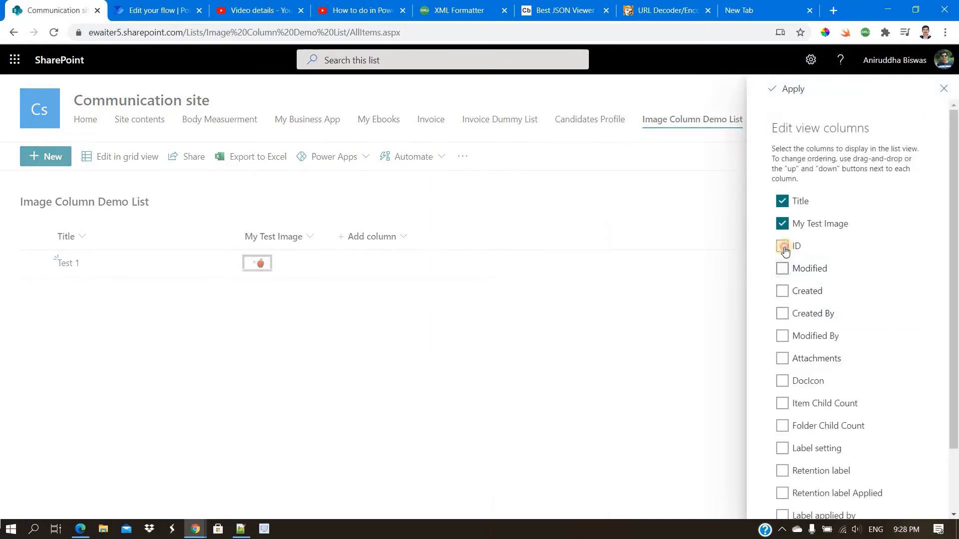
left_click(782, 246)
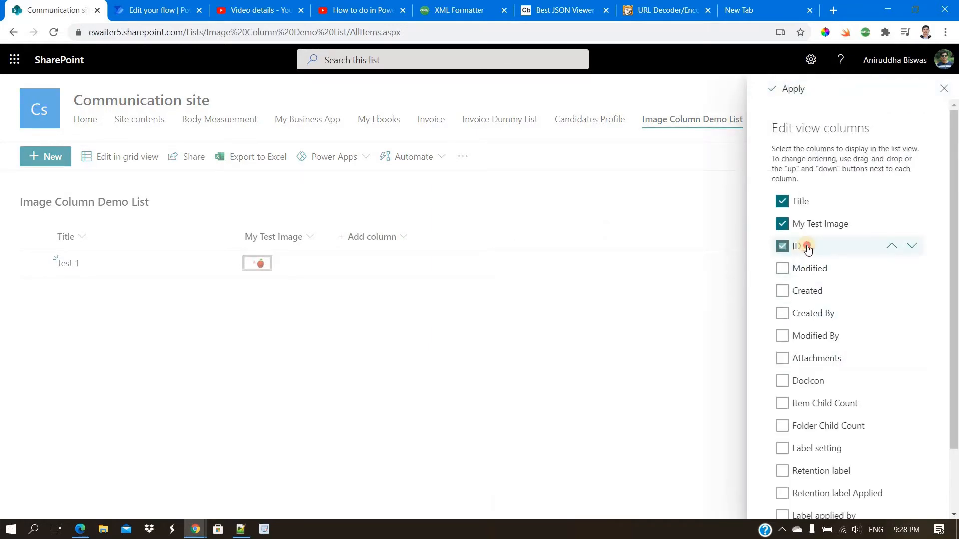
left_click(791, 88)
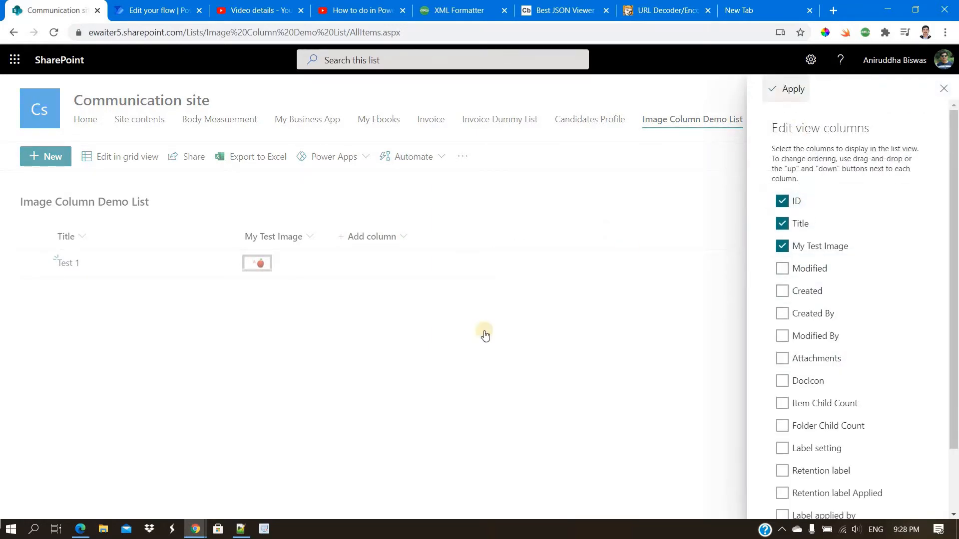
Step: Enter item ID 1 between the items() parentheses of the REST address and load it
left_click(739, 10)
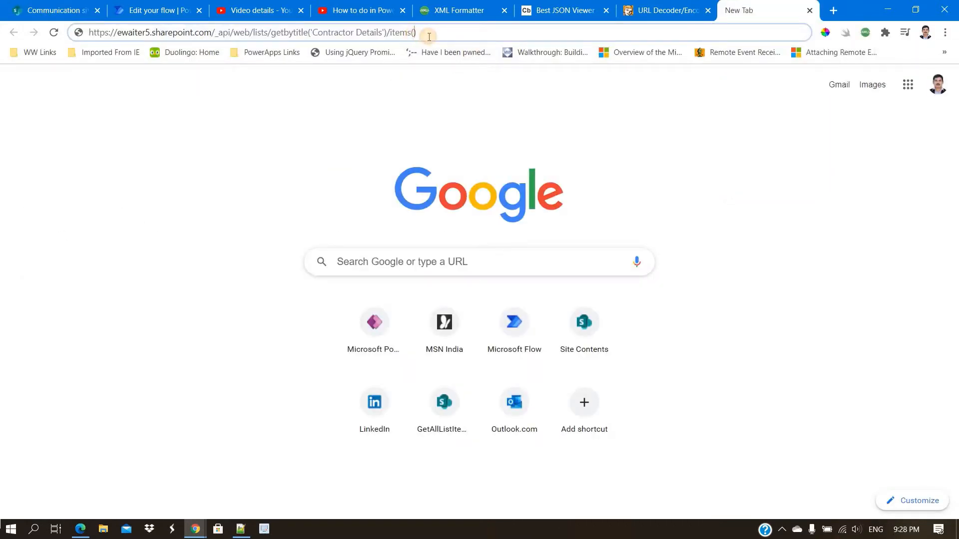
type("1")
key("Return")
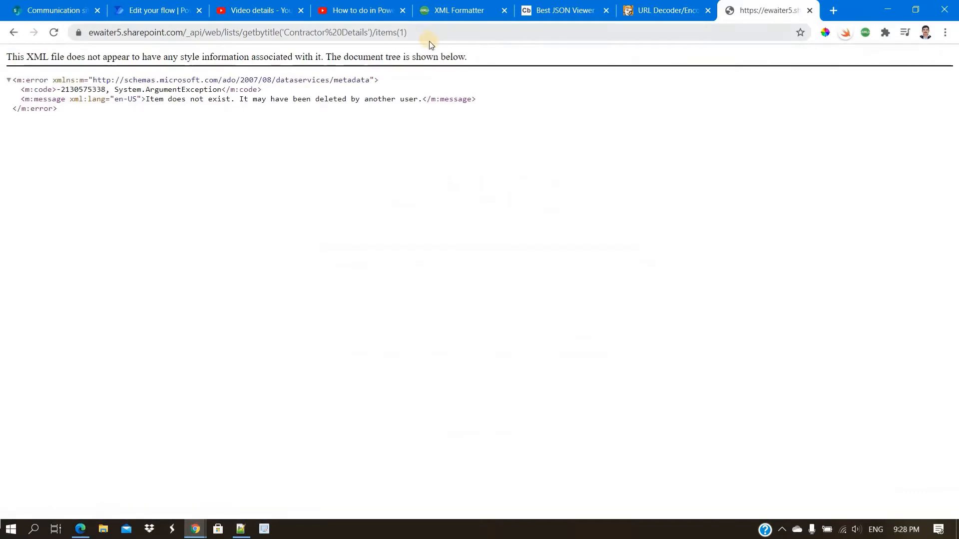
Step: Copy the list's name, replace Contractor Details with Image Column Demo List in the REST address, and load the item's data
left_click(429, 34)
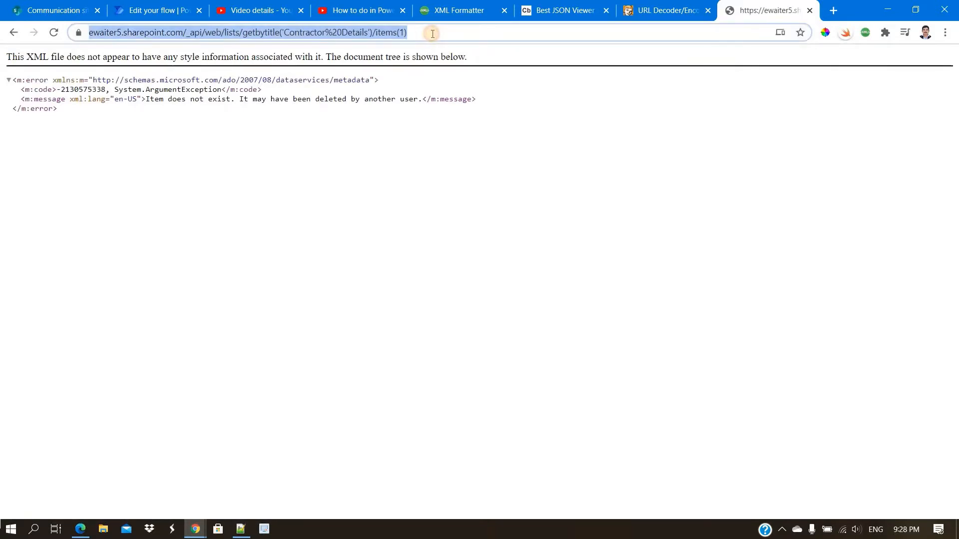
left_click(432, 33)
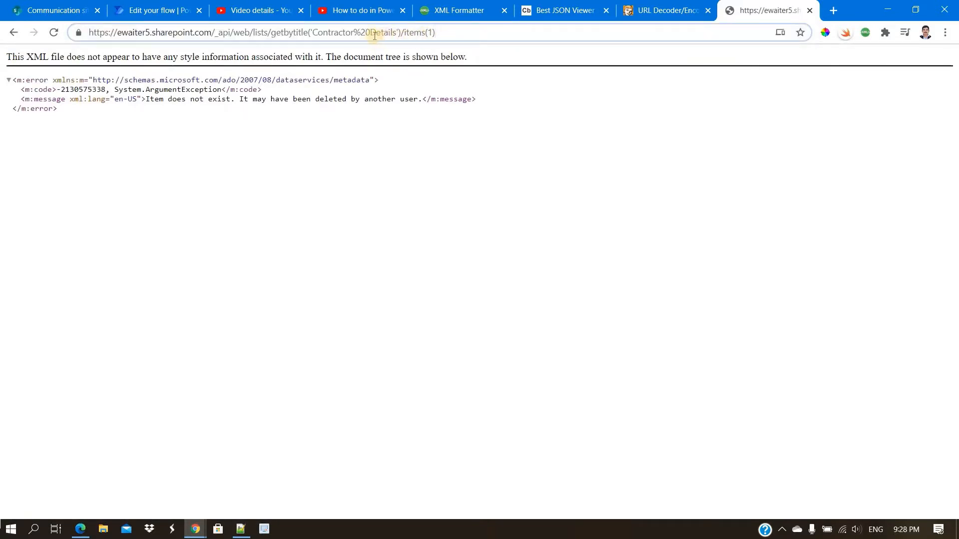
left_click(40, 11)
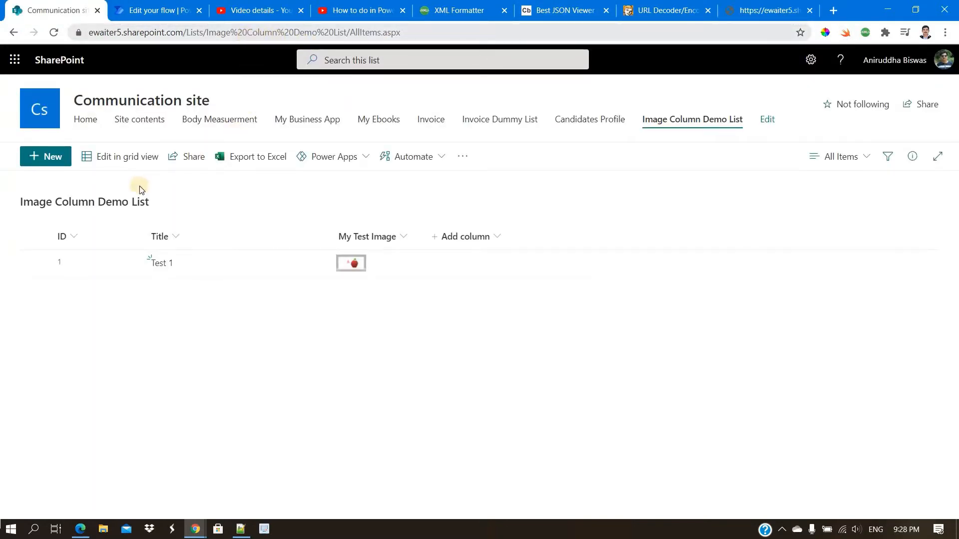
left_click(114, 201)
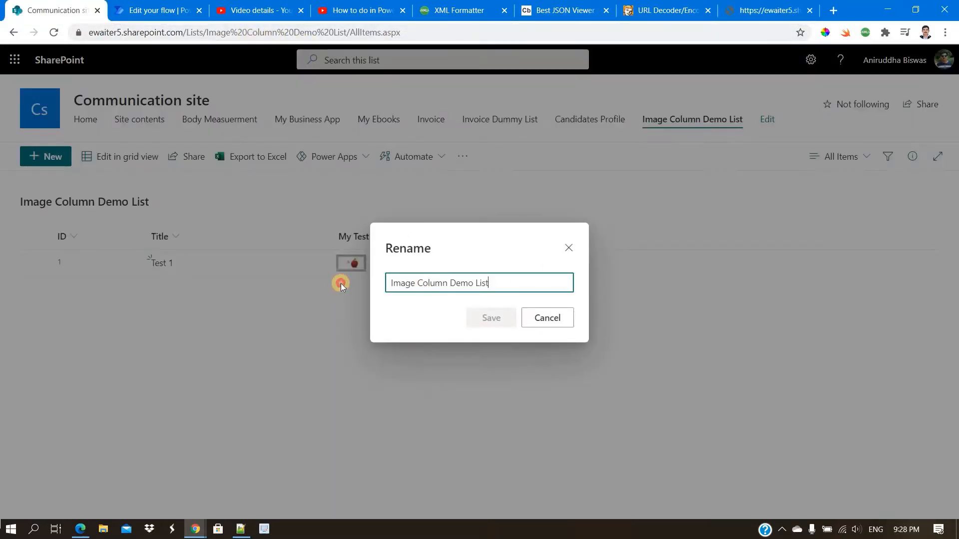
left_click(771, 6)
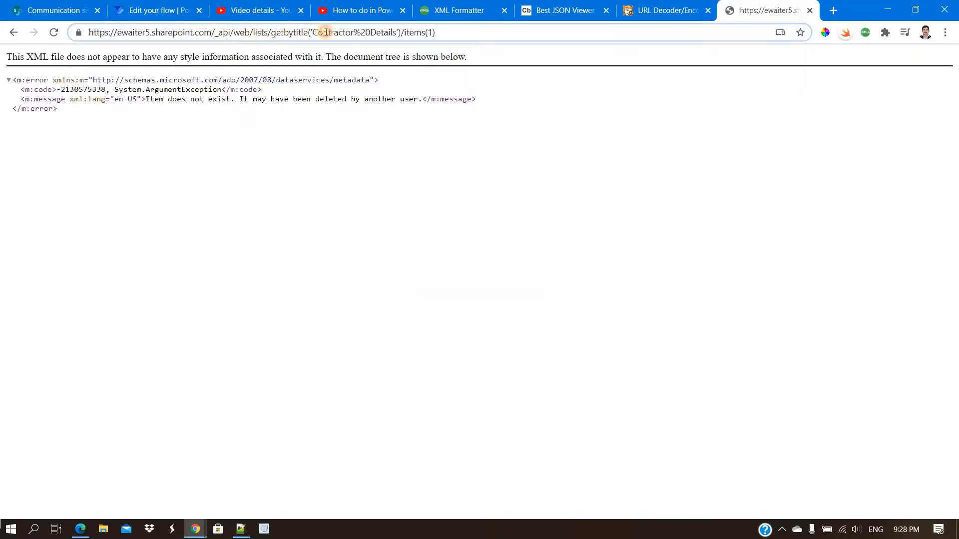
left_click_drag(313, 32, 397, 36)
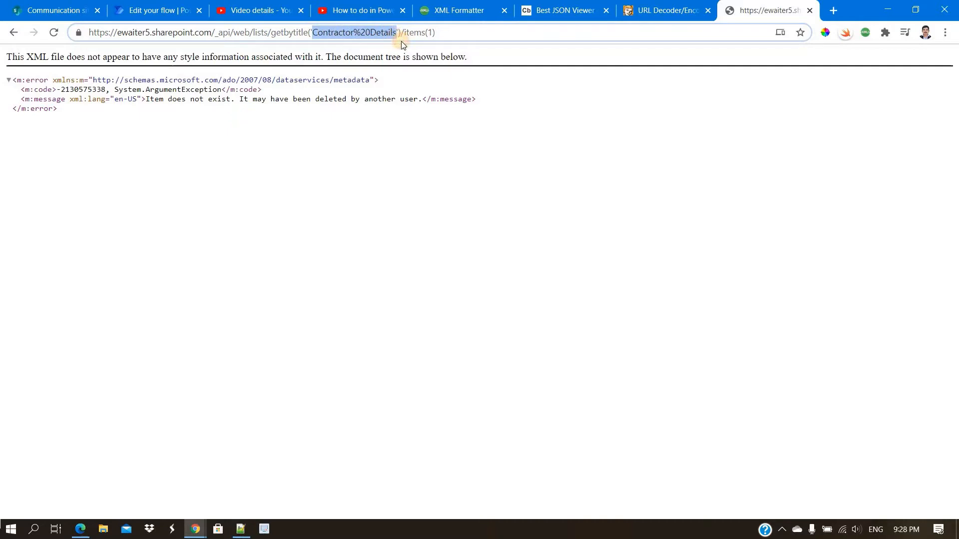
key("ctrl+v")
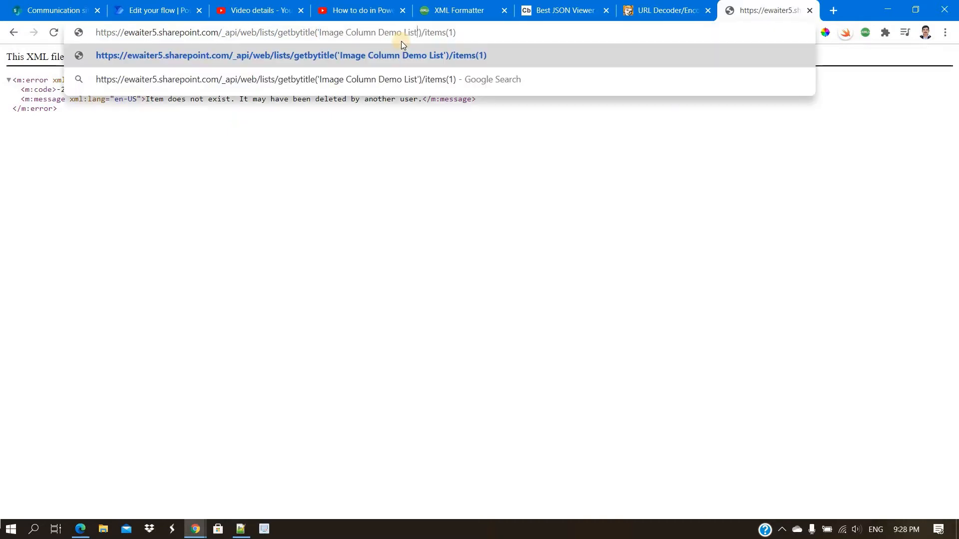
key("Return")
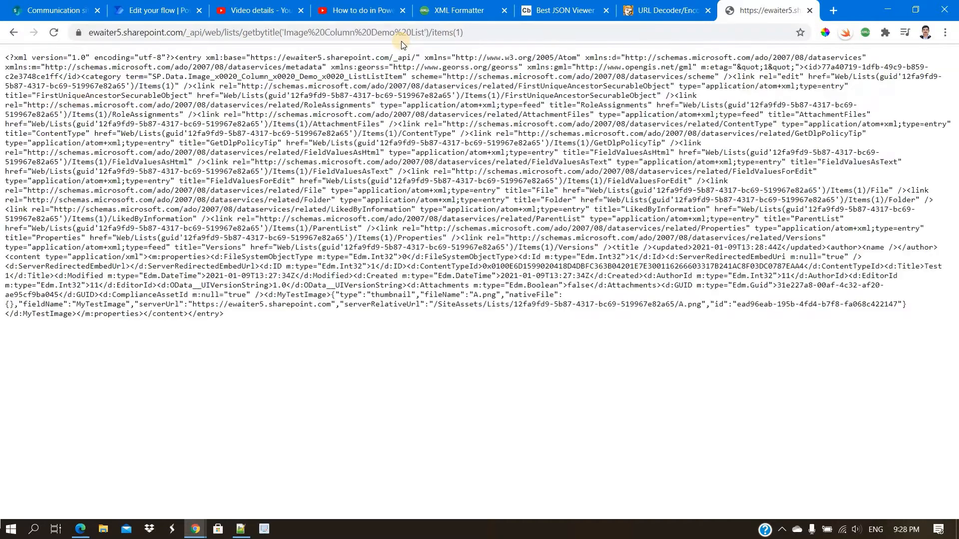
Step: Copy the whole XML response into the online XML Formatter and format it
triple_click(434, 200)
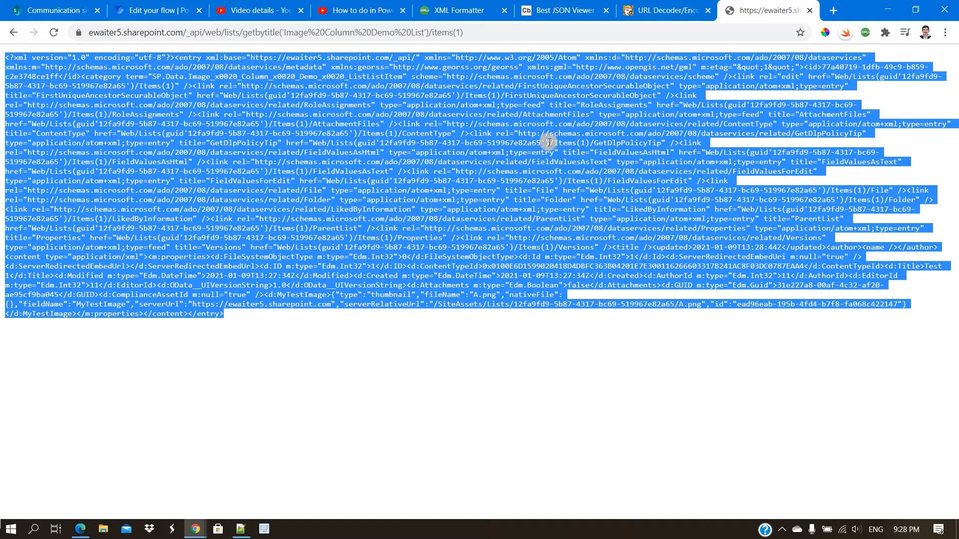
left_click(460, 6)
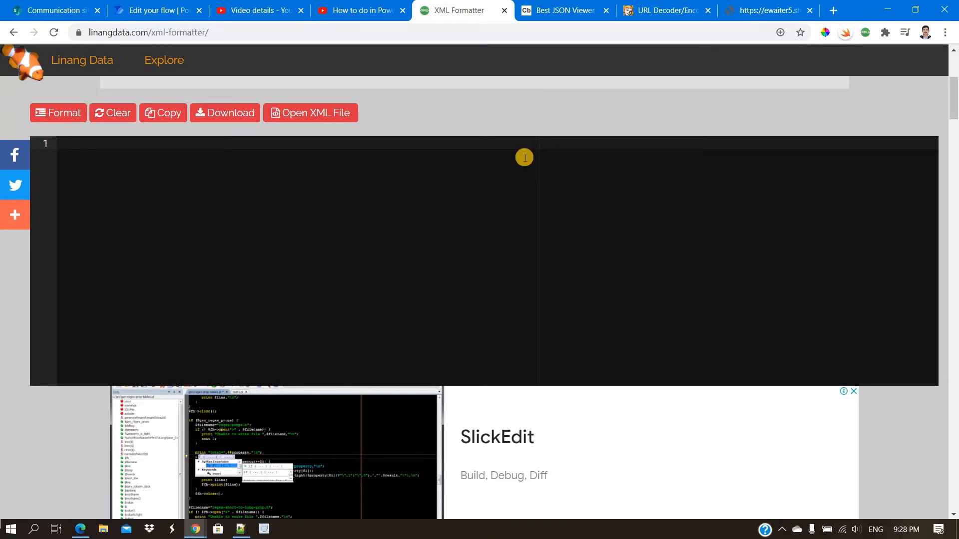
key("ctrl+v")
left_click(55, 112)
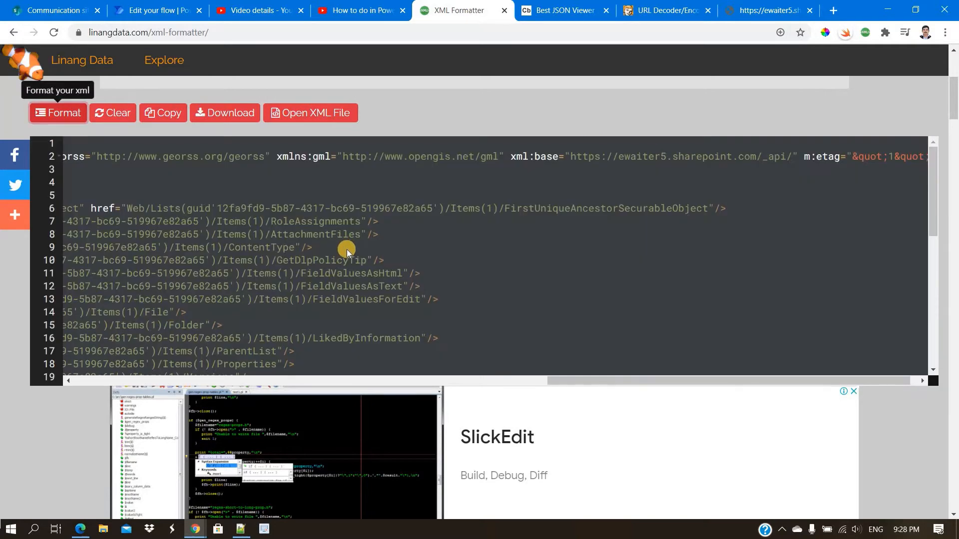
Step: Examine the item's properties in the formatted XML, down to the value stored for MyTestImage
scroll(347, 252, "down", 4)
scroll(347, 252, "up", 4)
scroll(348, 254, "up", 4)
scroll(696, 245, "down", 6)
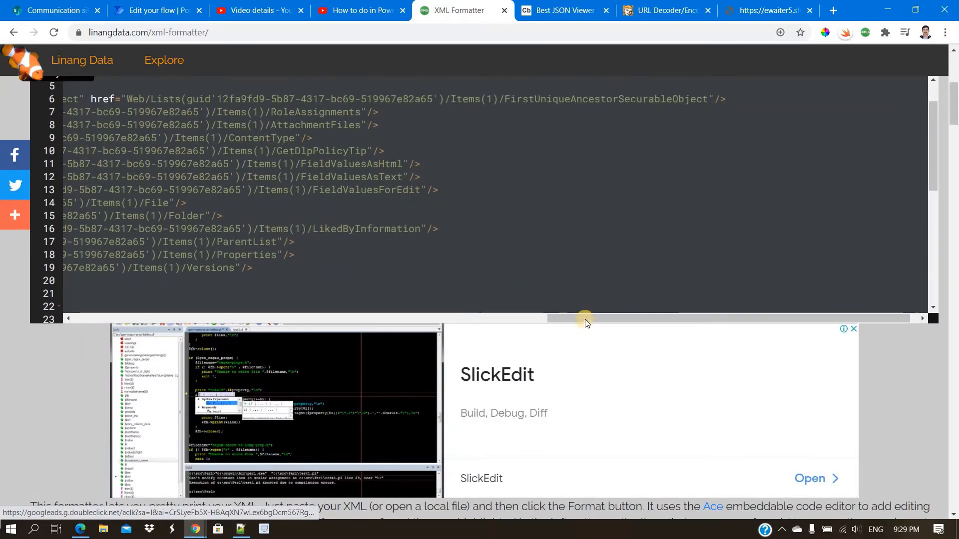
left_click_drag(586, 323, 136, 244)
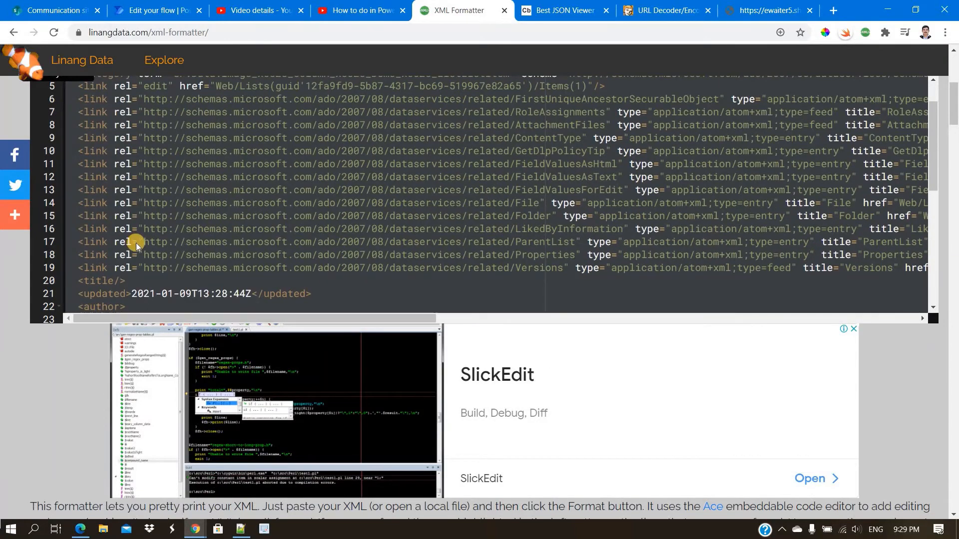
scroll(135, 242, "up", 1)
scroll(140, 230, "down", 7)
scroll(148, 213, "up", 2)
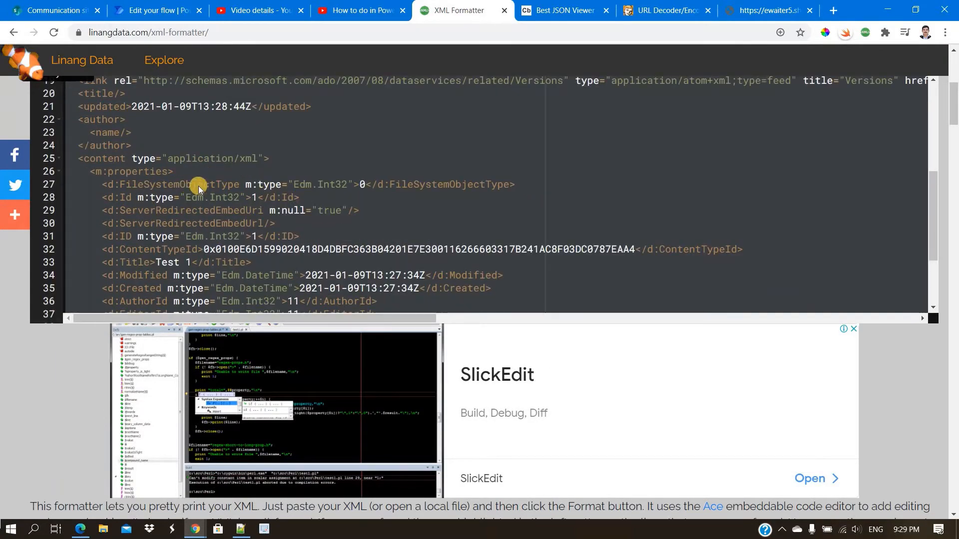
scroll(215, 255, "down", 1)
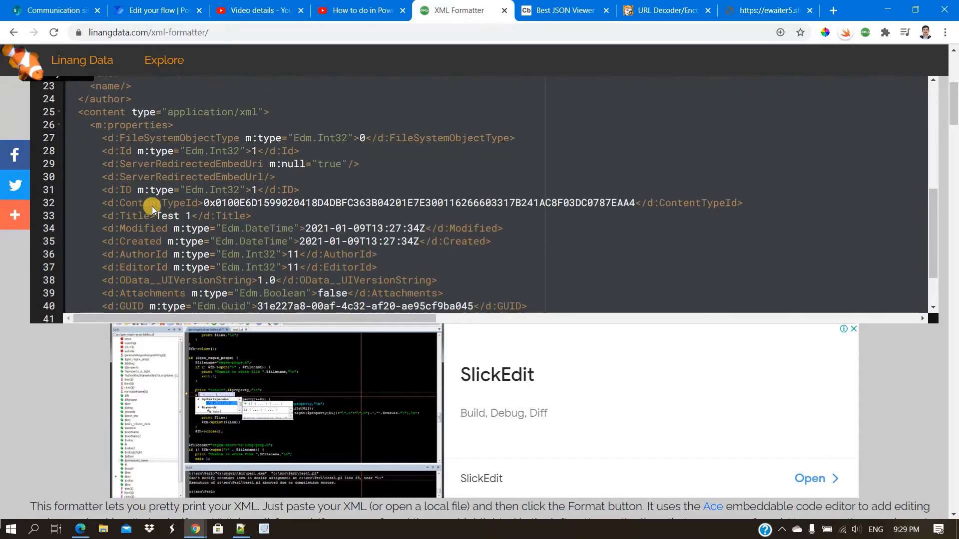
scroll(145, 210, "down", 4)
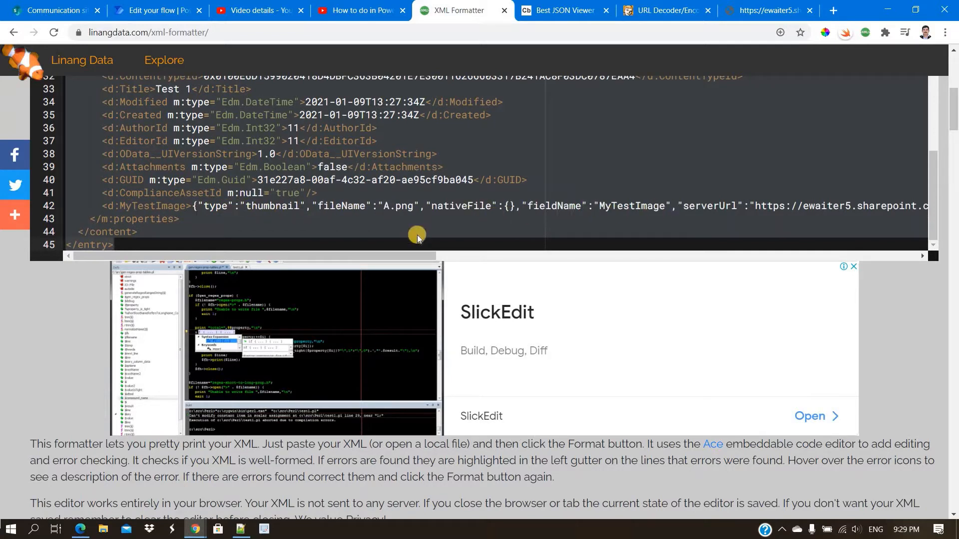
Step: View the serverRelativeUrl in MyTestImage, then return to Image Column Demo List, cancel the Rename dialog and open the list's settings
left_click_drag(410, 256, 726, 253)
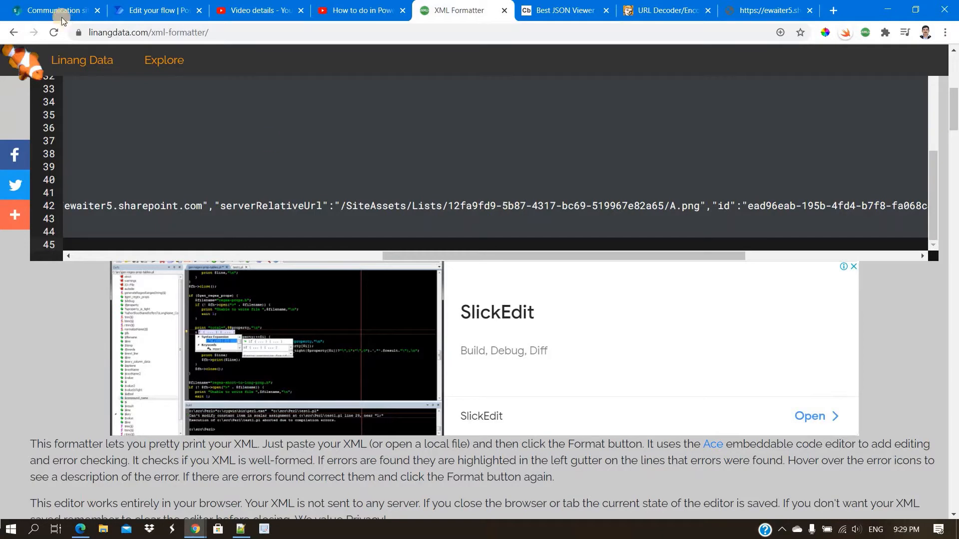
left_click(50, 10)
left_click(543, 320)
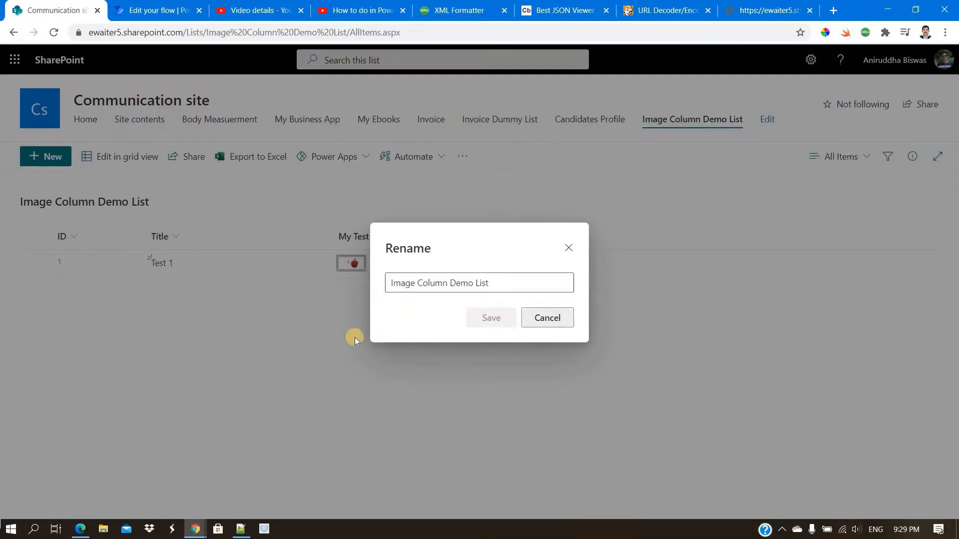
left_click(810, 61)
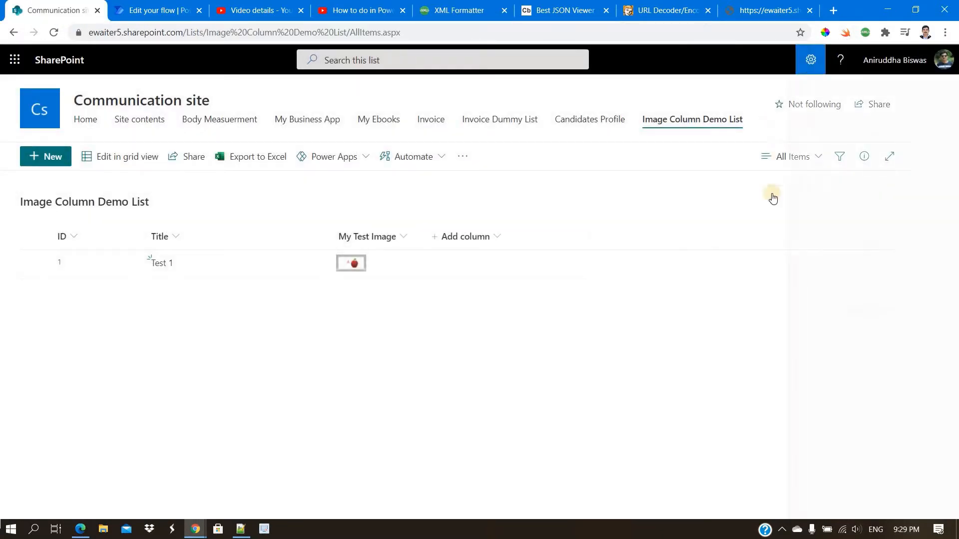
left_click(792, 189)
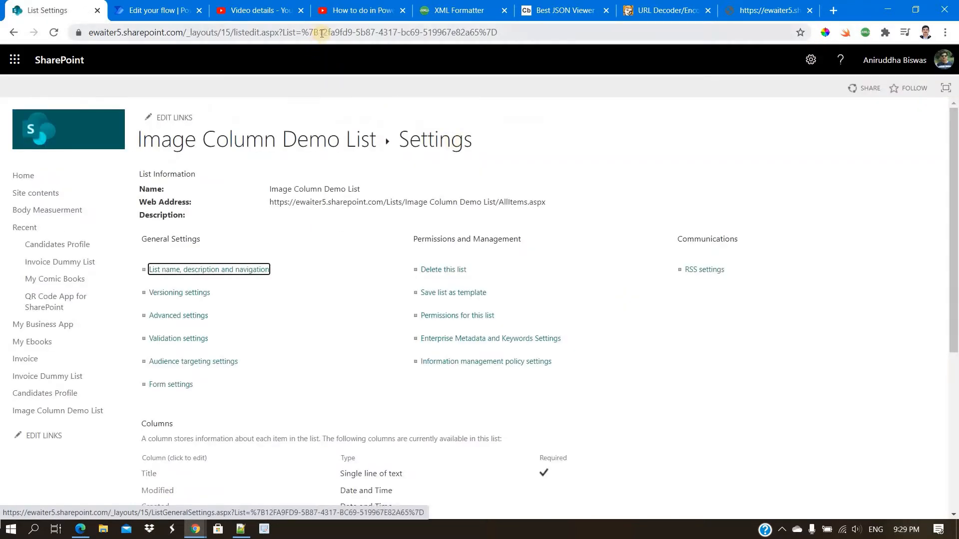
Step: Select the list's GUID in the settings page address and compare it with the folder name in the MyTestImage serverRelativeUrl
left_click_drag(318, 33, 478, 36)
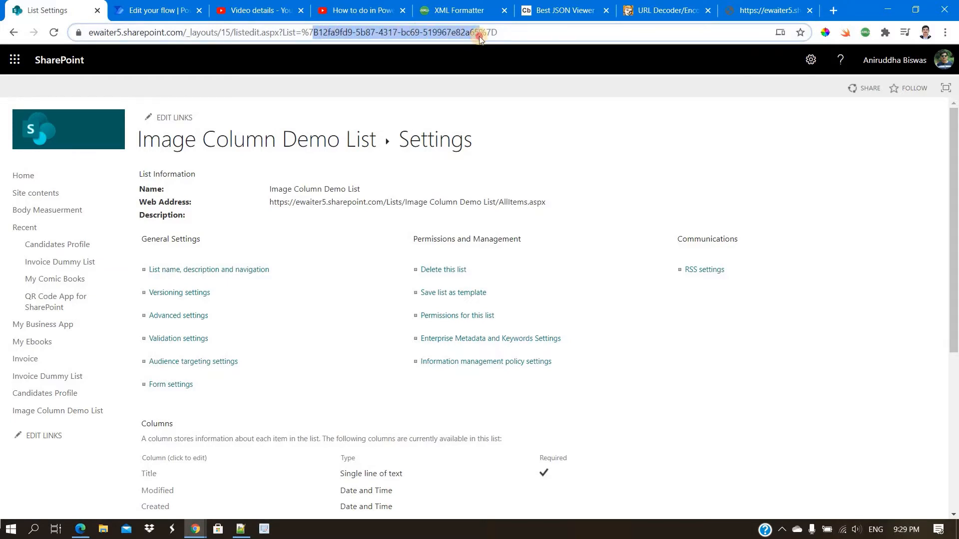
left_click(363, 33)
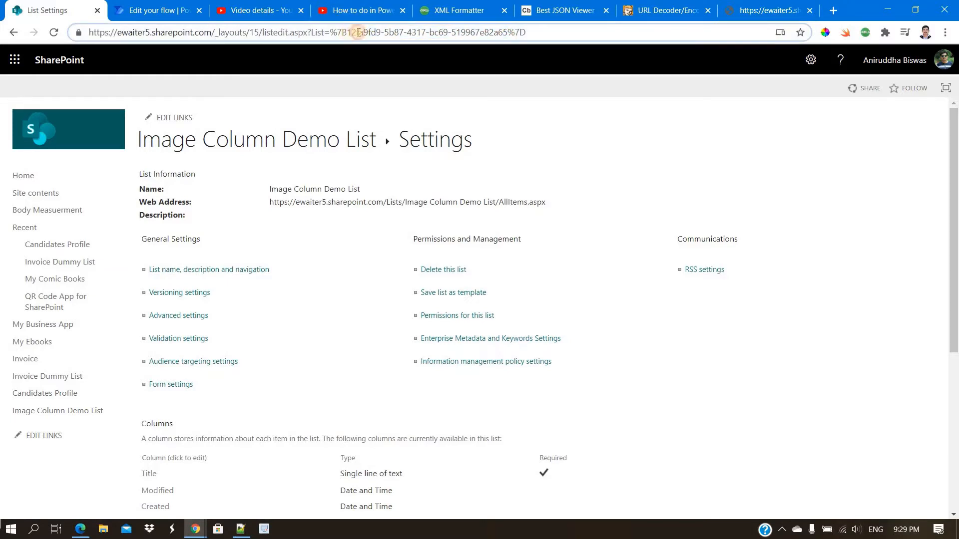
left_click_drag(348, 33, 506, 40)
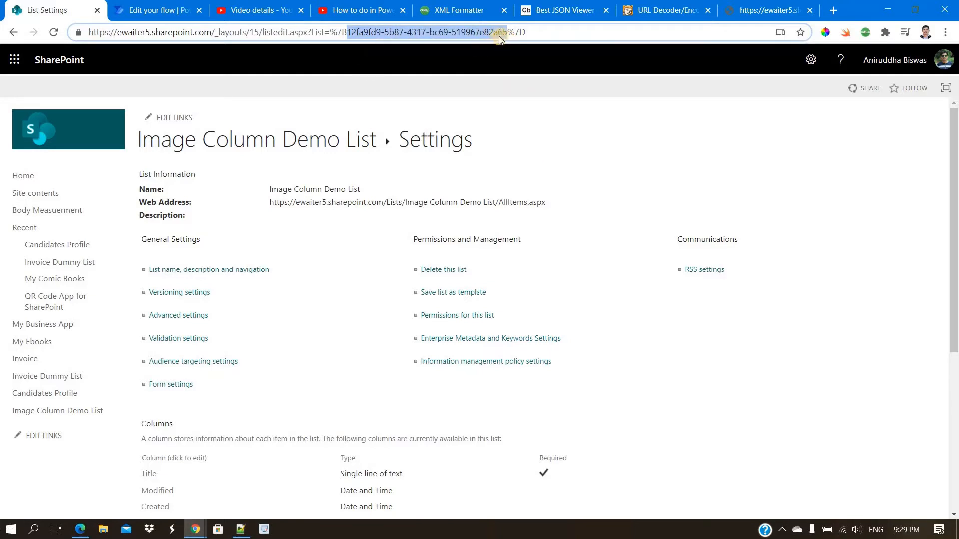
left_click(760, 5)
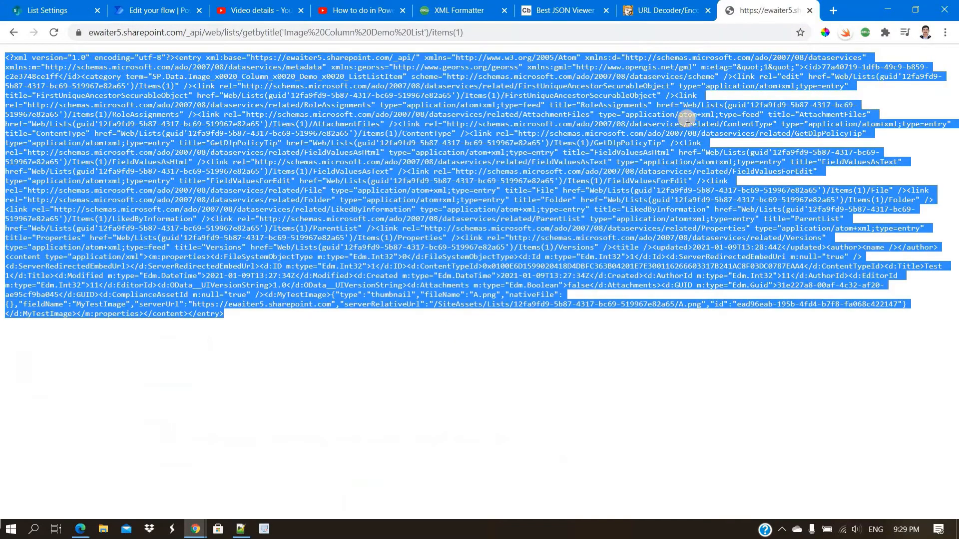
left_click(467, 10)
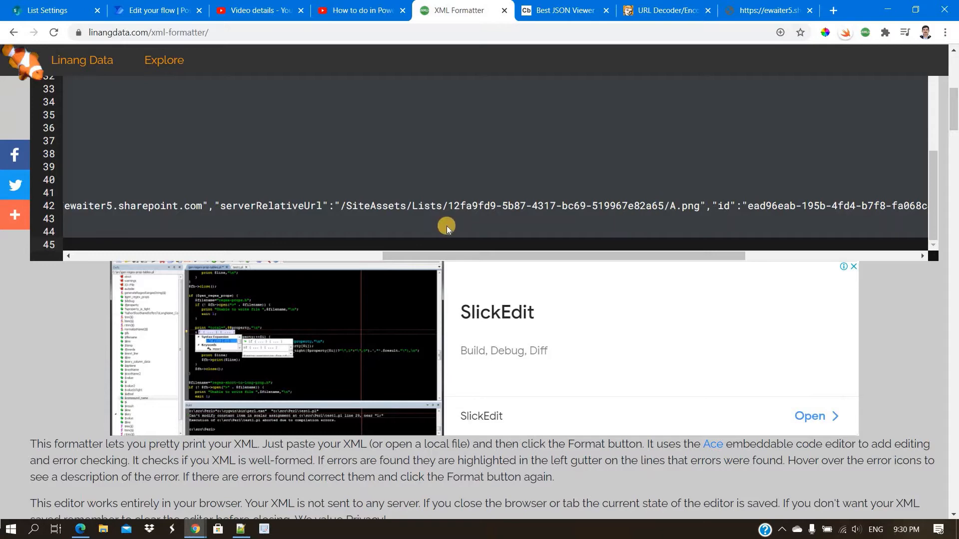
Step: Open Site Assets from the site contents, inspect the Lists subfolder 12fa9fd9-5b87-4317-bc69-519967e82a65, and go back to the Lists folder
left_click(47, 10)
left_click(192, 148)
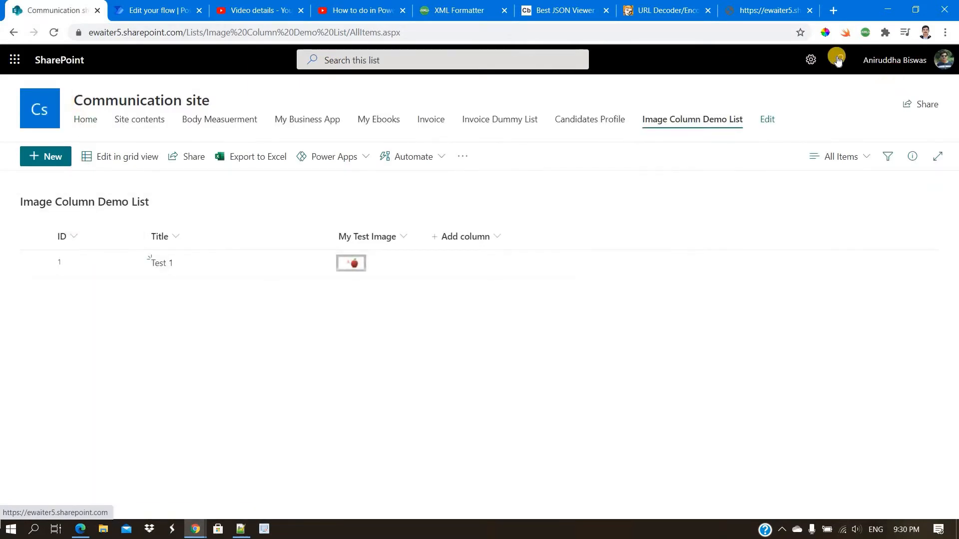
left_click(811, 60)
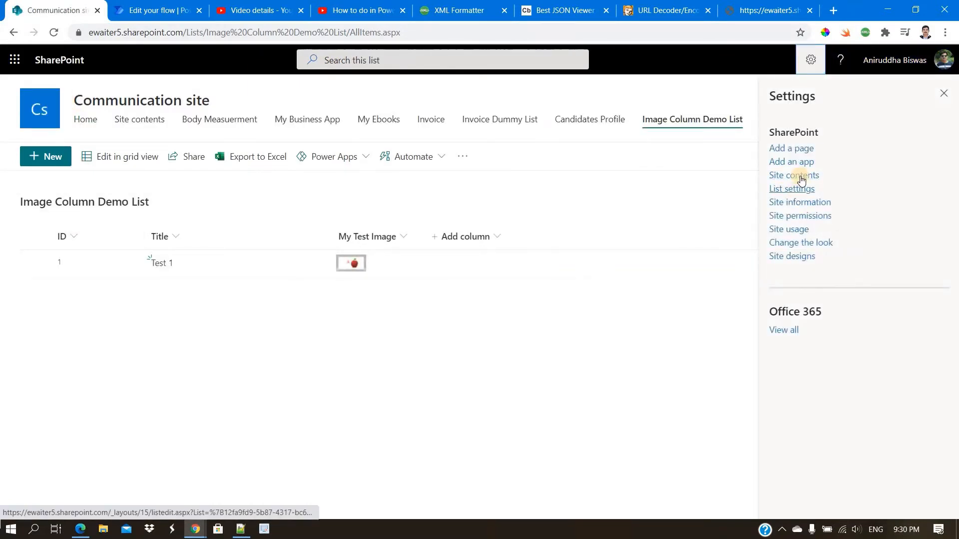
left_click(797, 177)
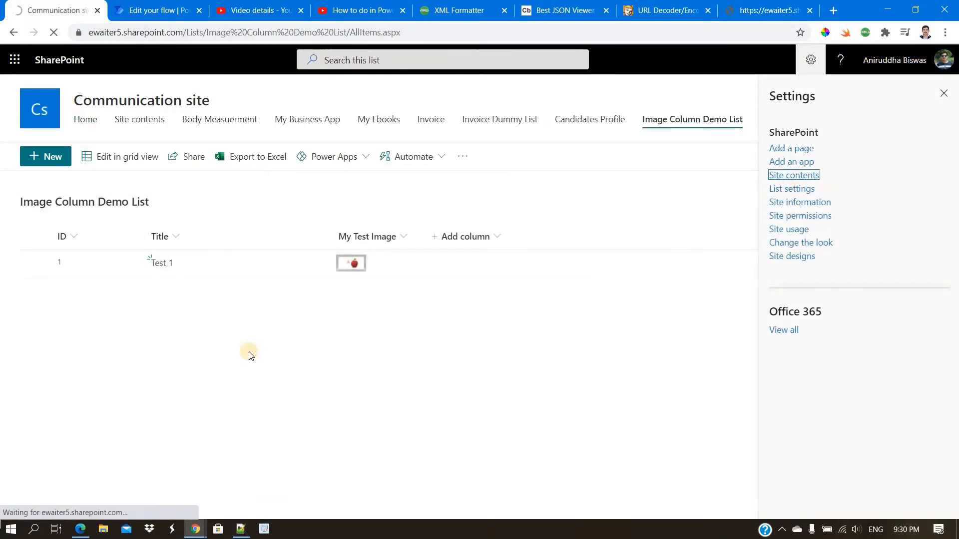
left_click(64, 405)
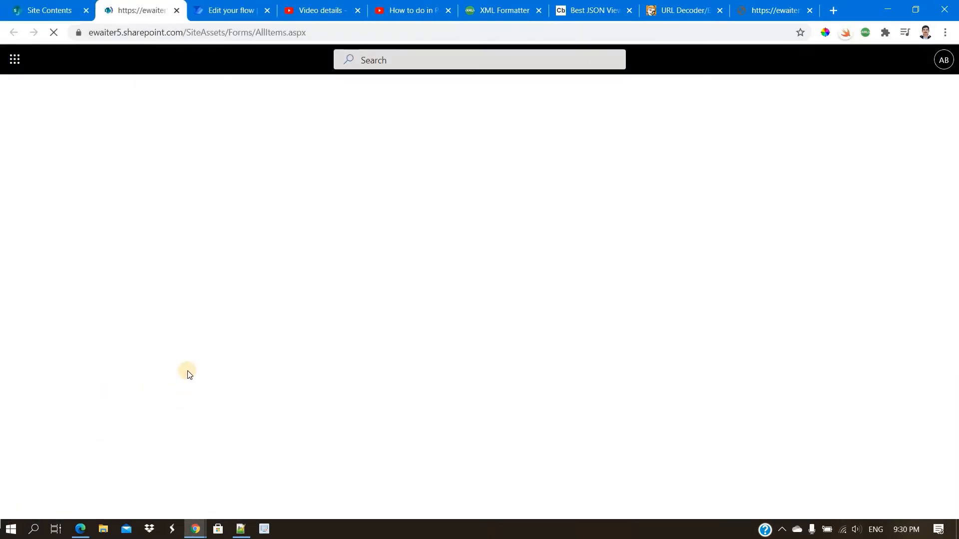
left_click(90, 261)
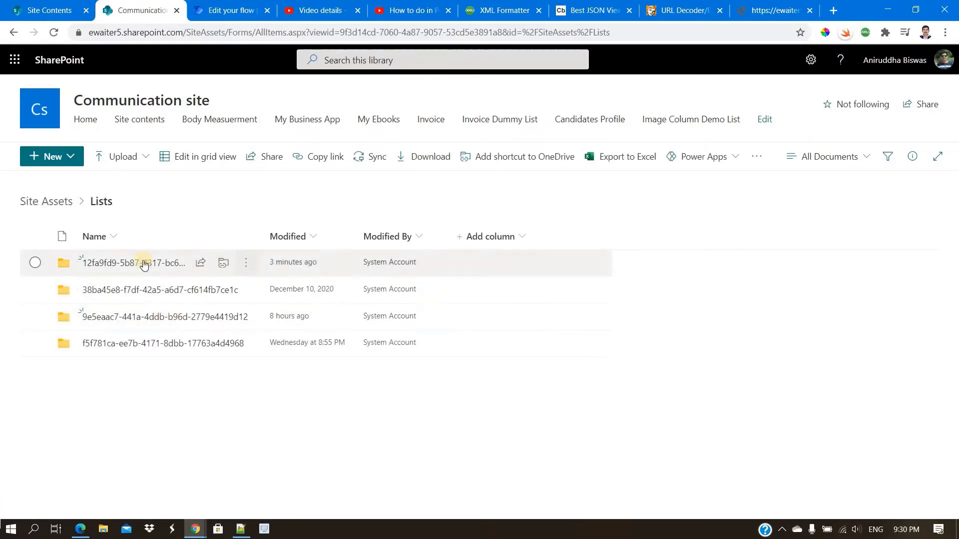
left_click(106, 266)
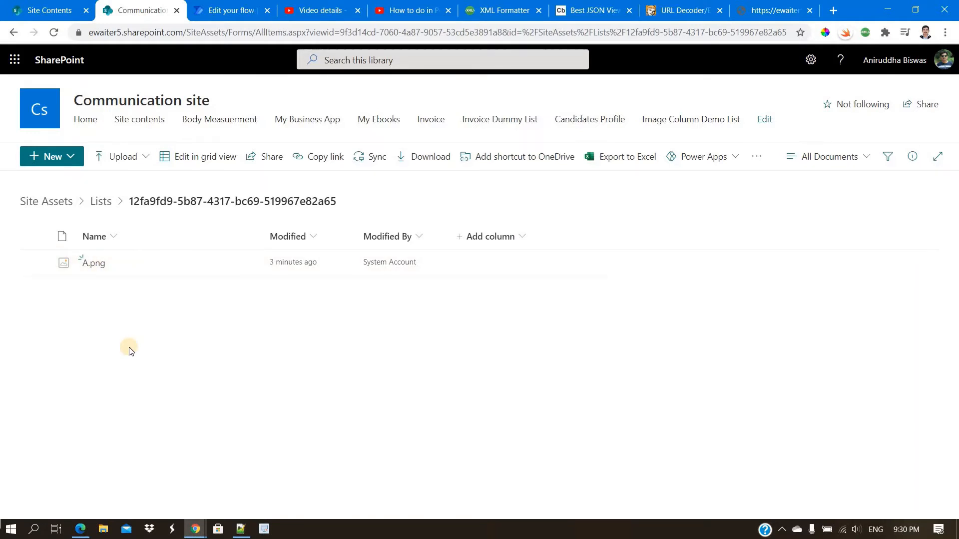
left_click(109, 207)
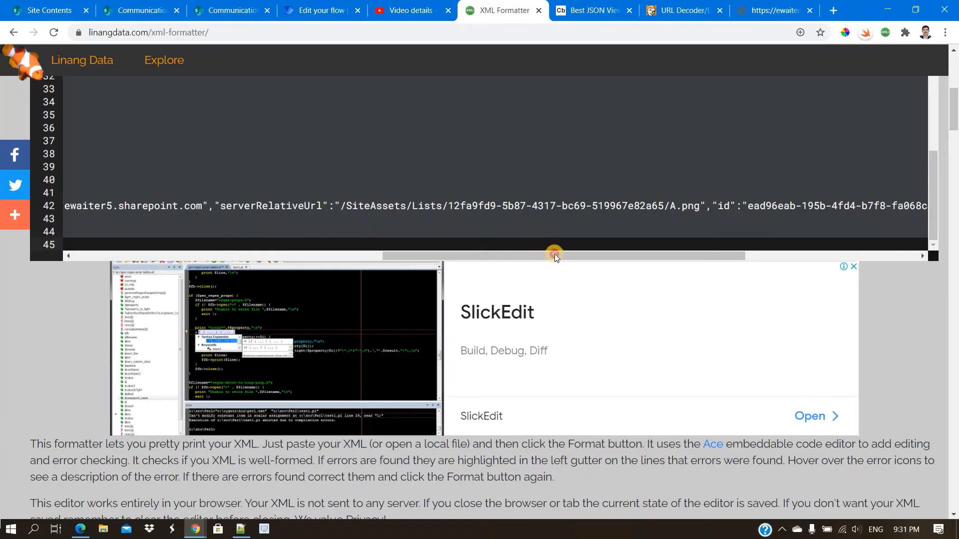
Step: Review the beginning of the MyTestImage value in the formatted XML and close the YouTube Studio video details page
left_click_drag(555, 256, 219, 246)
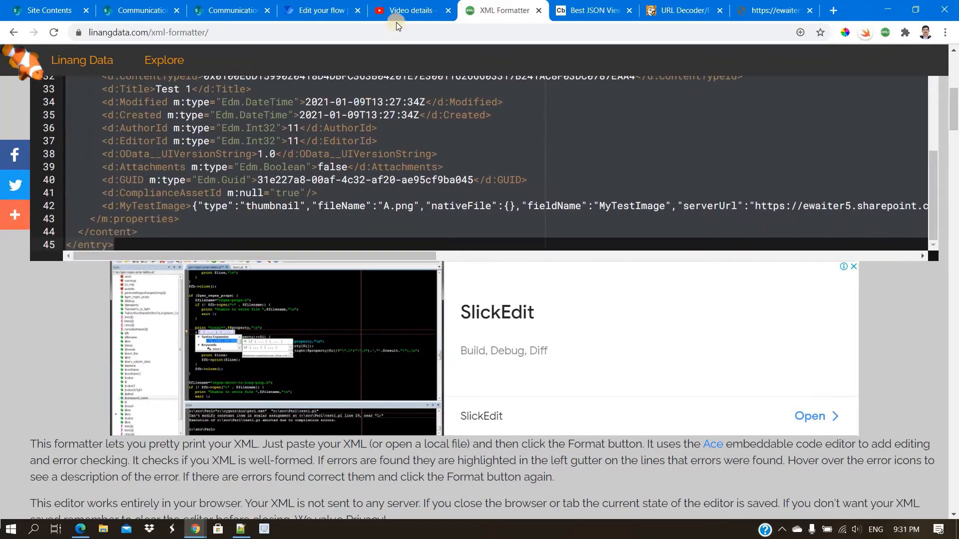
left_click(432, 13)
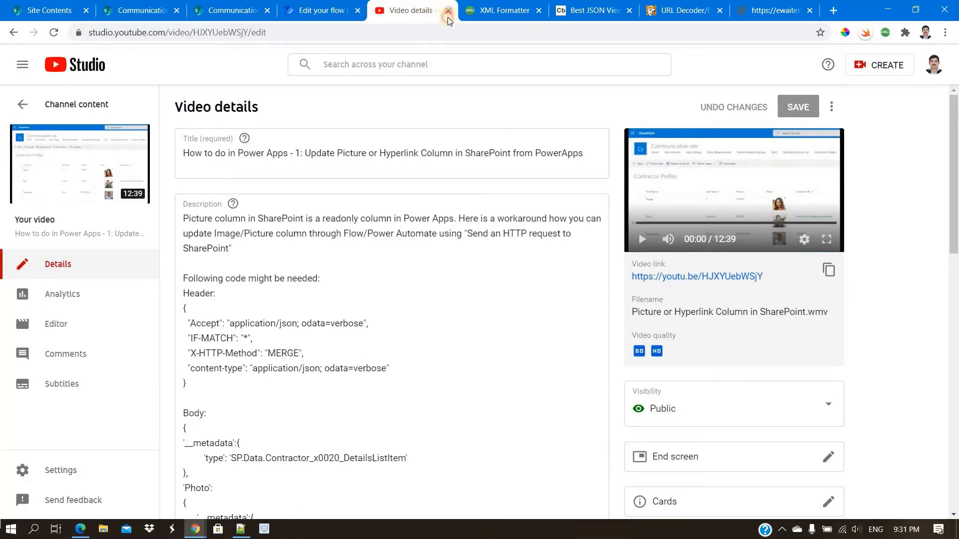
left_click(448, 17)
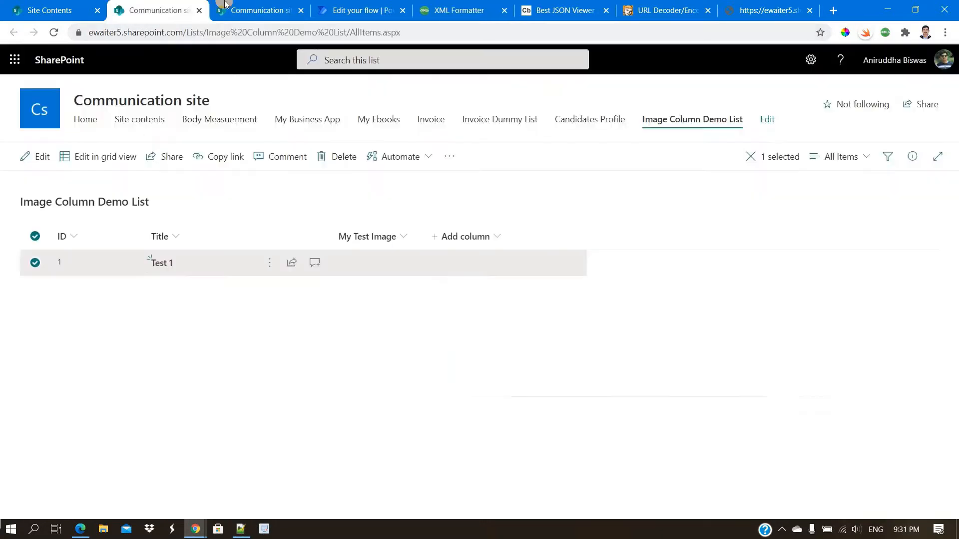
Step: Deselect the Test 1 item in Image Column Demo List and check the Site Assets Lists folder against the list
left_click(132, 9)
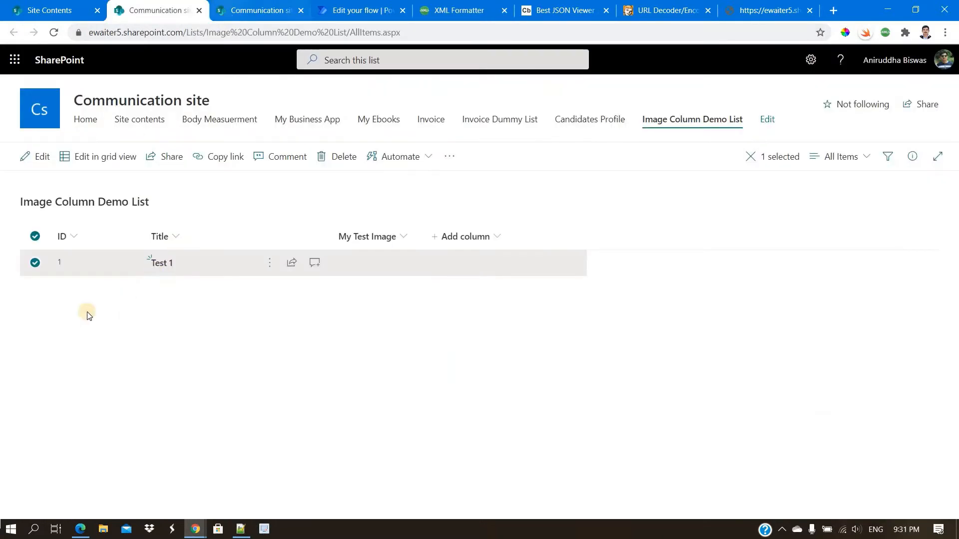
left_click(35, 291)
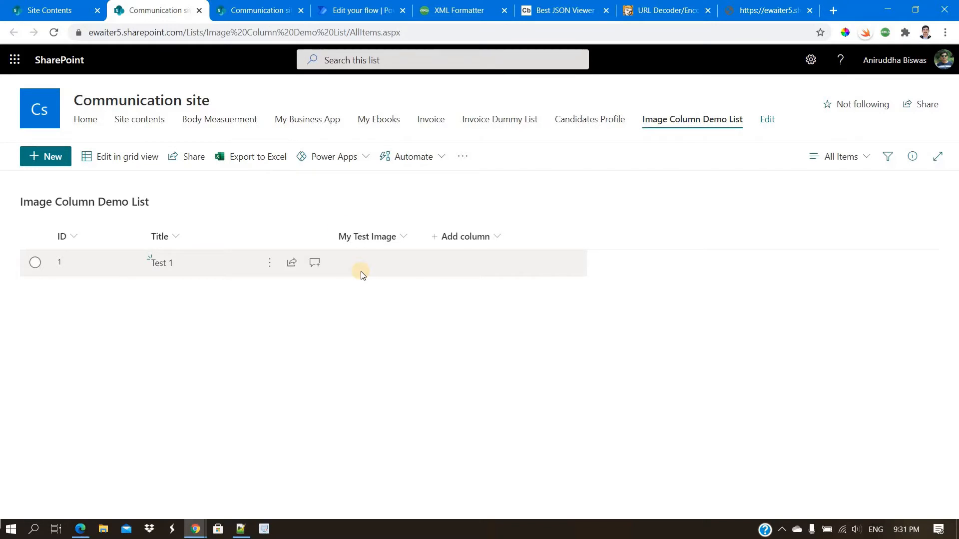
left_click(251, 19)
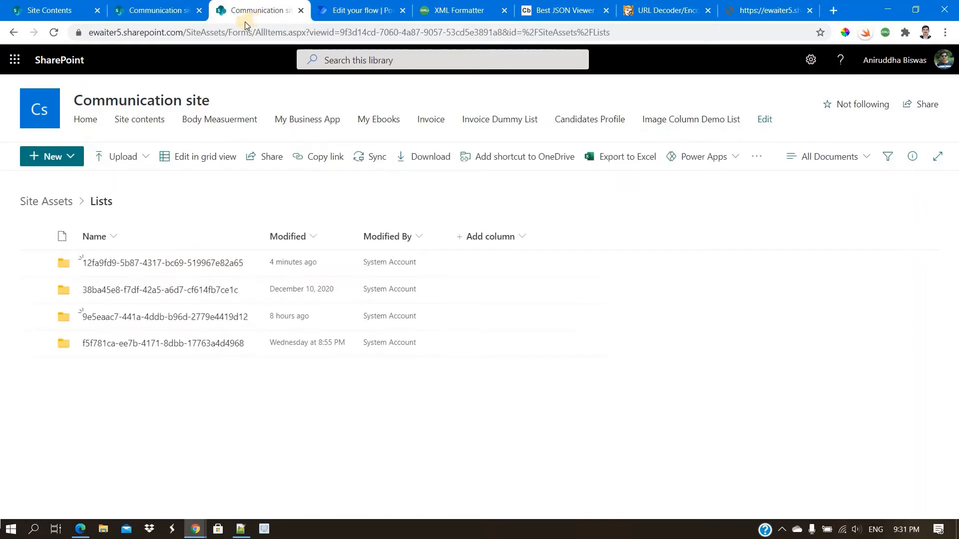
left_click(169, 10)
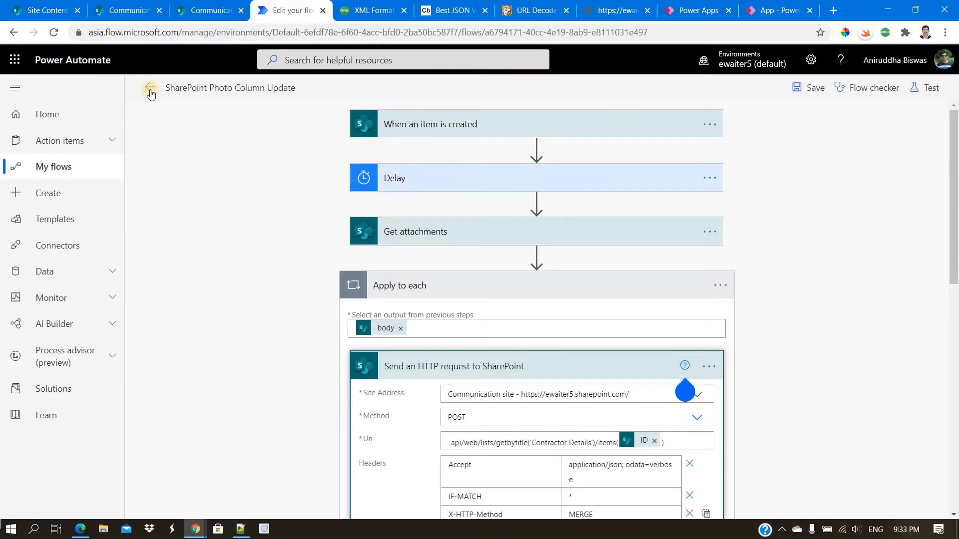
Step: Leave the SharePoint Photo Column Update flow and create a new flow with the SharePoint trigger When an item is created
left_click(150, 90)
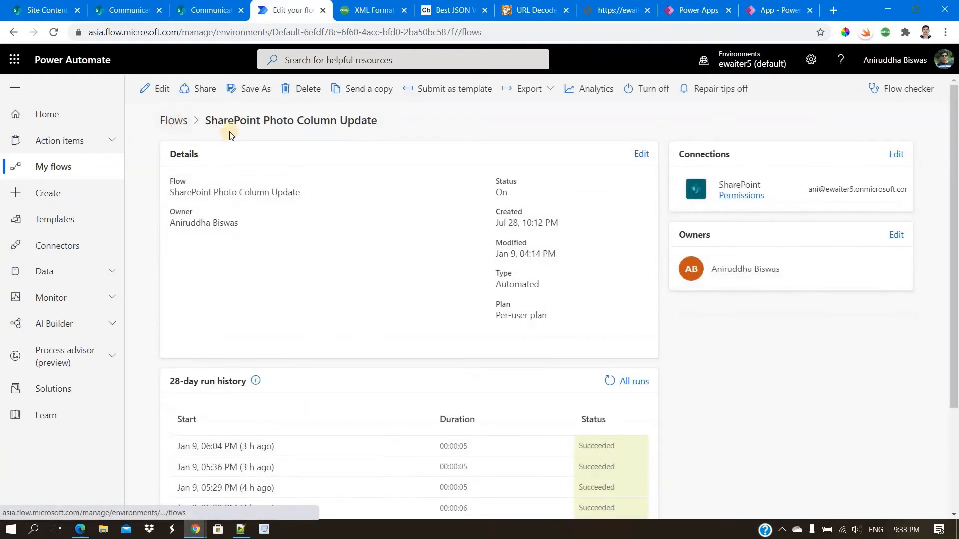
left_click(198, 89)
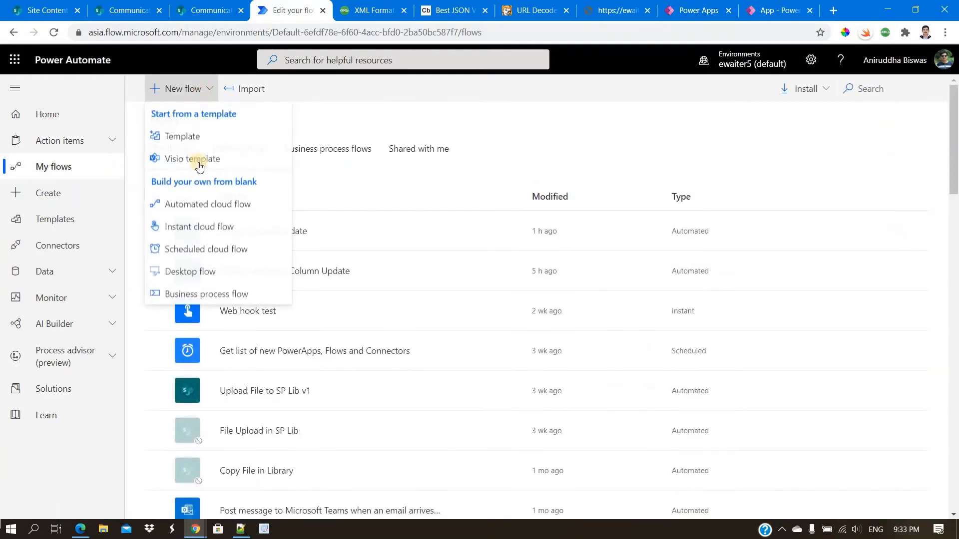
left_click(198, 228)
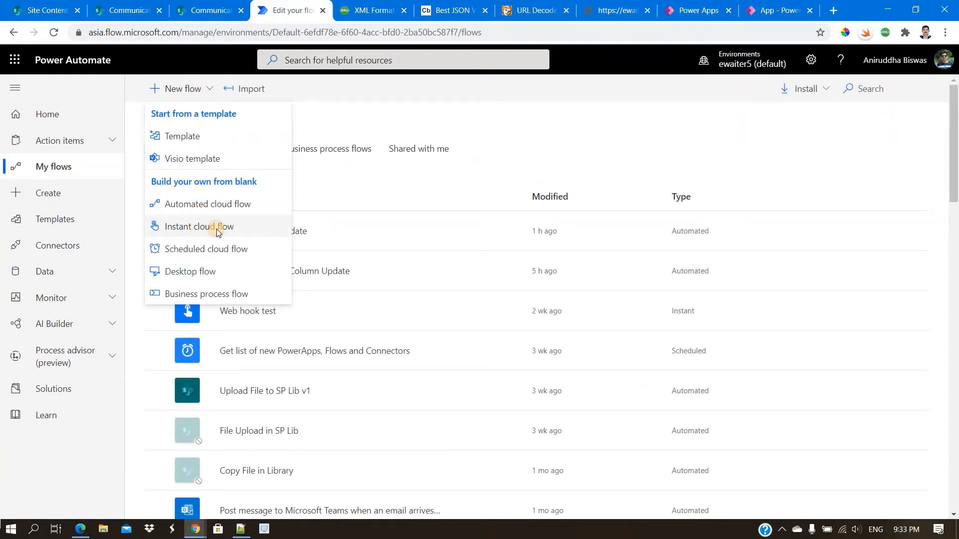
left_click(613, 448)
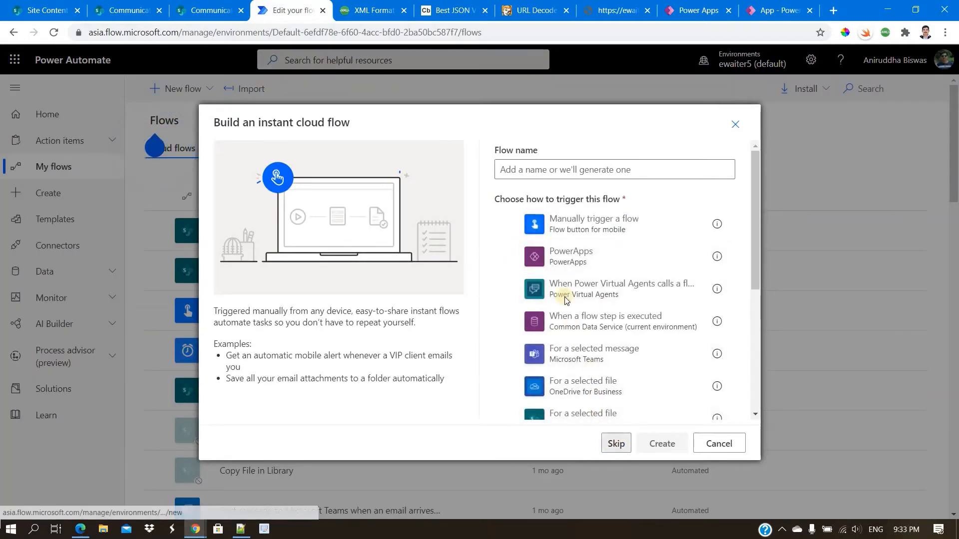
left_click(566, 193)
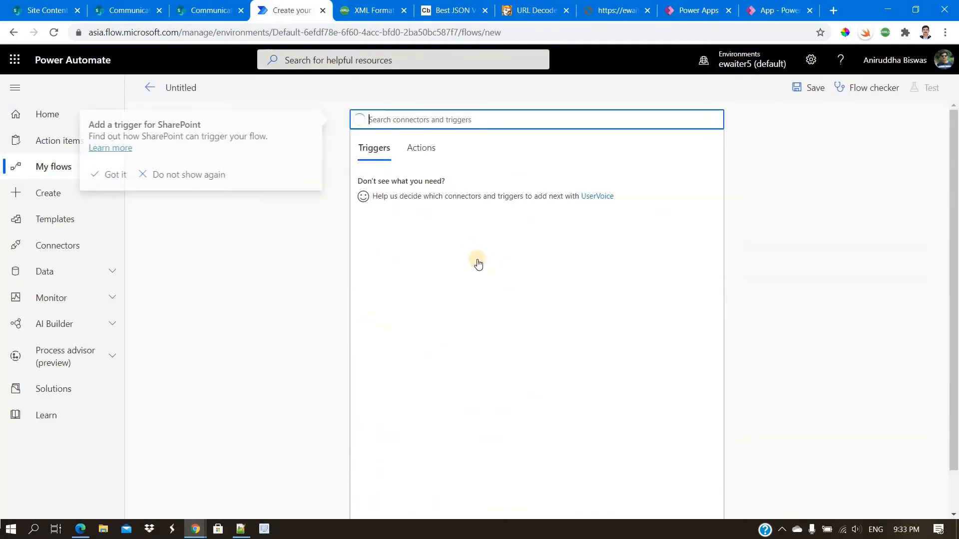
left_click(452, 187)
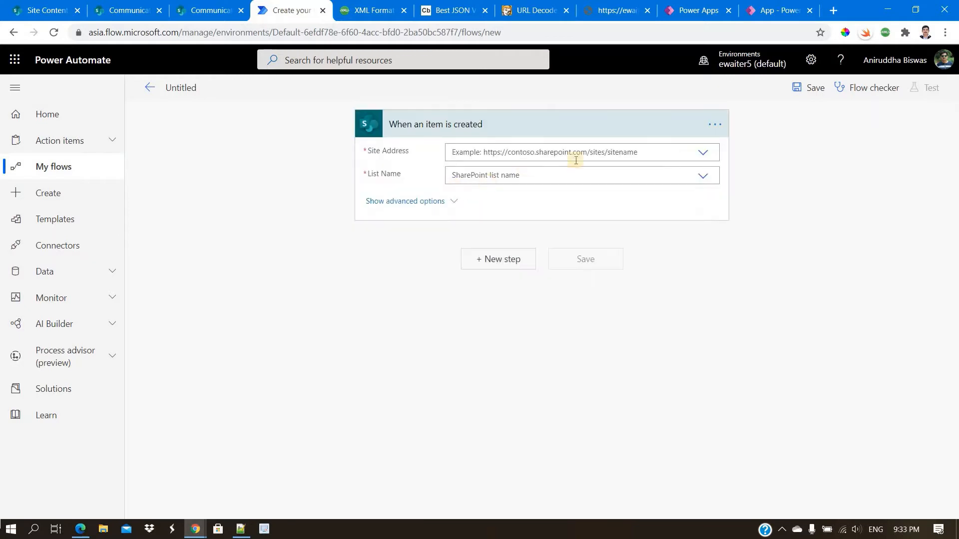
Step: Set the trigger's site address to Communication site and its list to Image Column Demo List, then collapse the trigger card
left_click(696, 158)
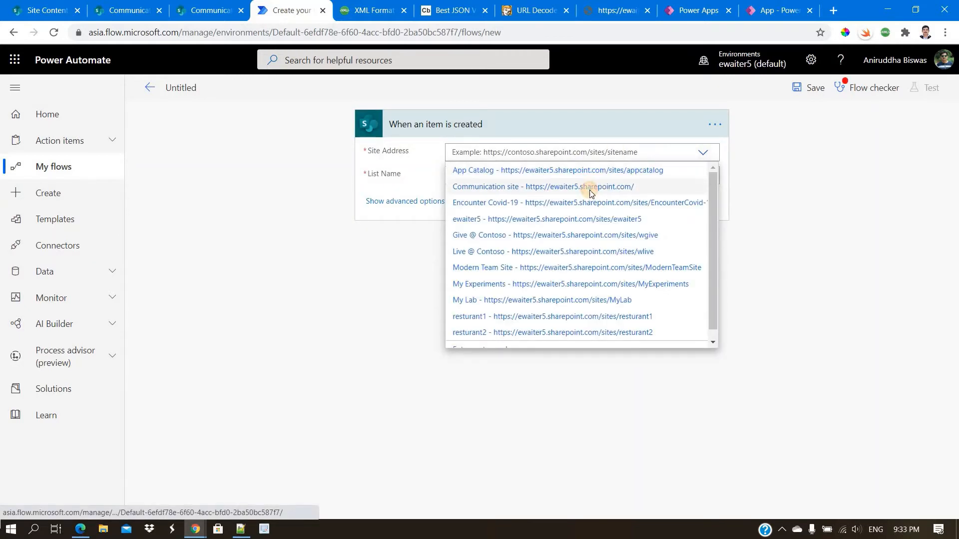
left_click(591, 193)
left_click(704, 178)
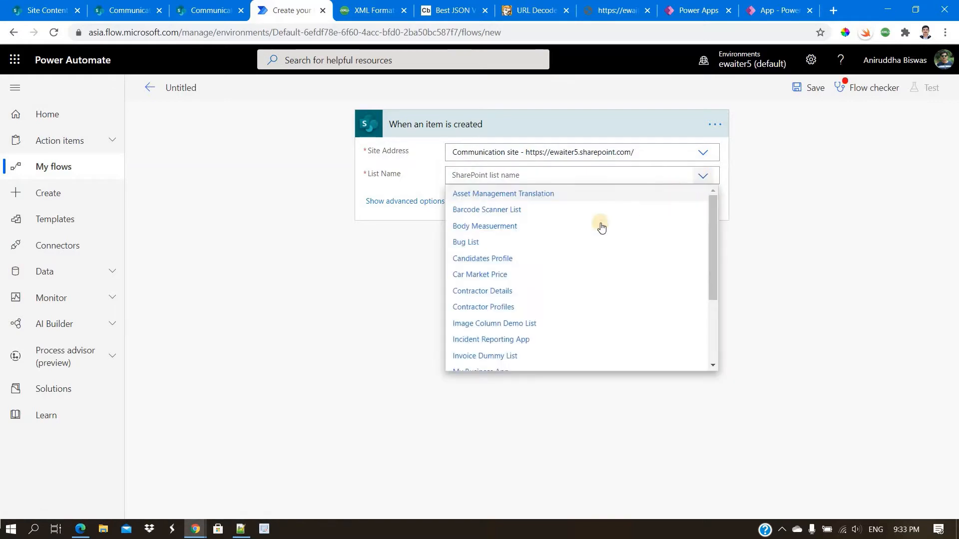
scroll(536, 285, "down", 1)
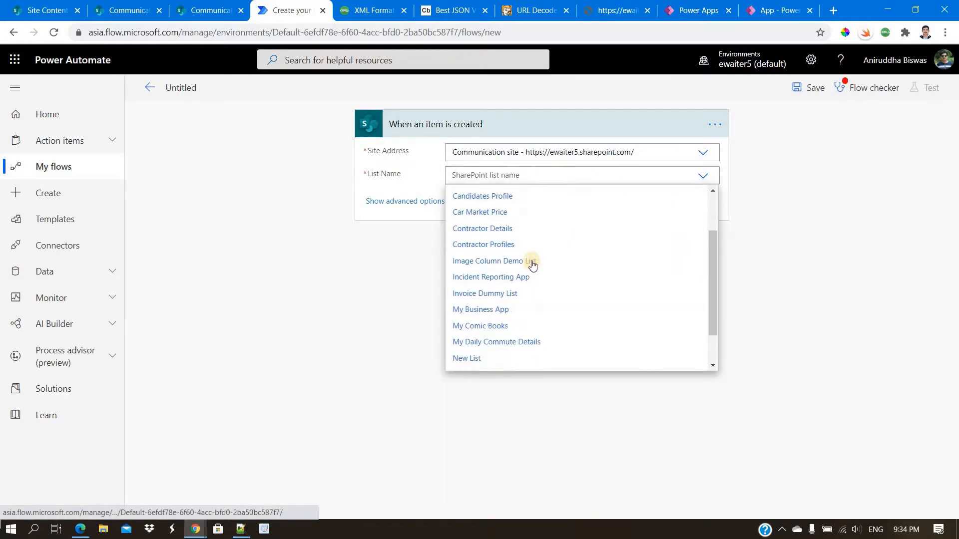
left_click(532, 266)
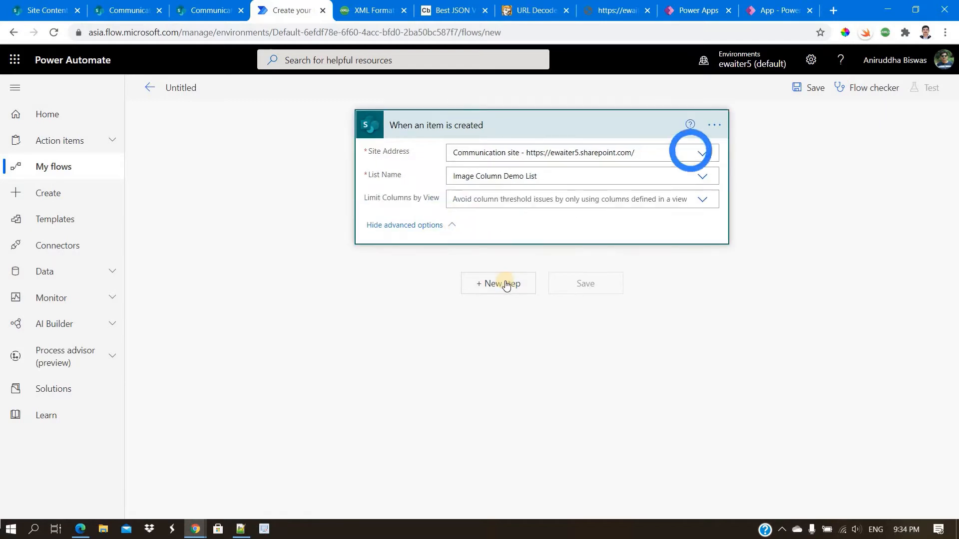
left_click(470, 125)
left_click(472, 126)
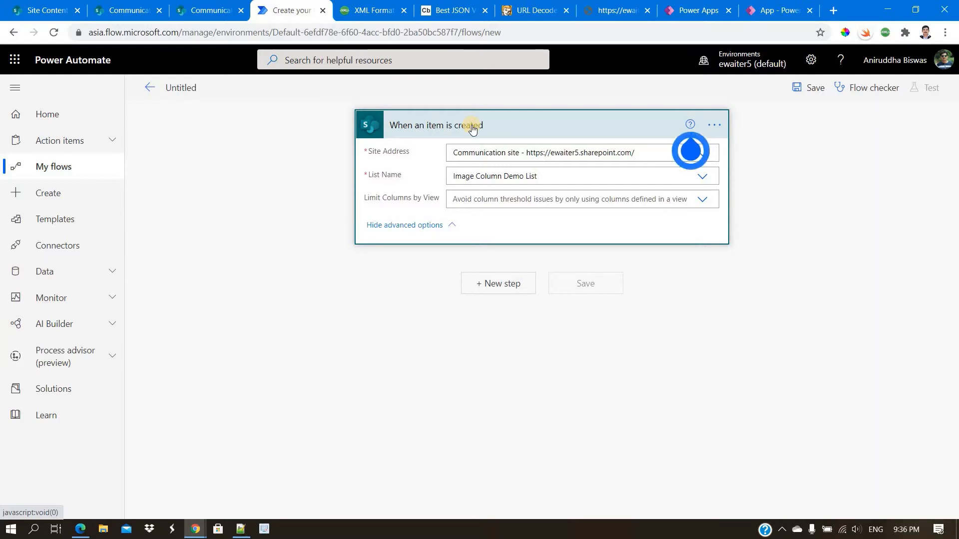
left_click(472, 127)
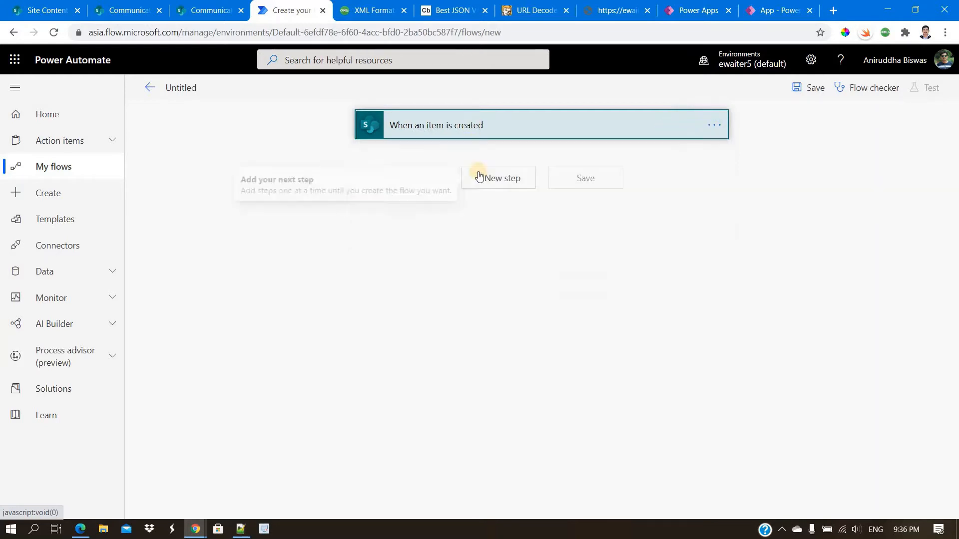
Step: Add the SharePoint action Get attachments after the When an item is created trigger
left_click(487, 178)
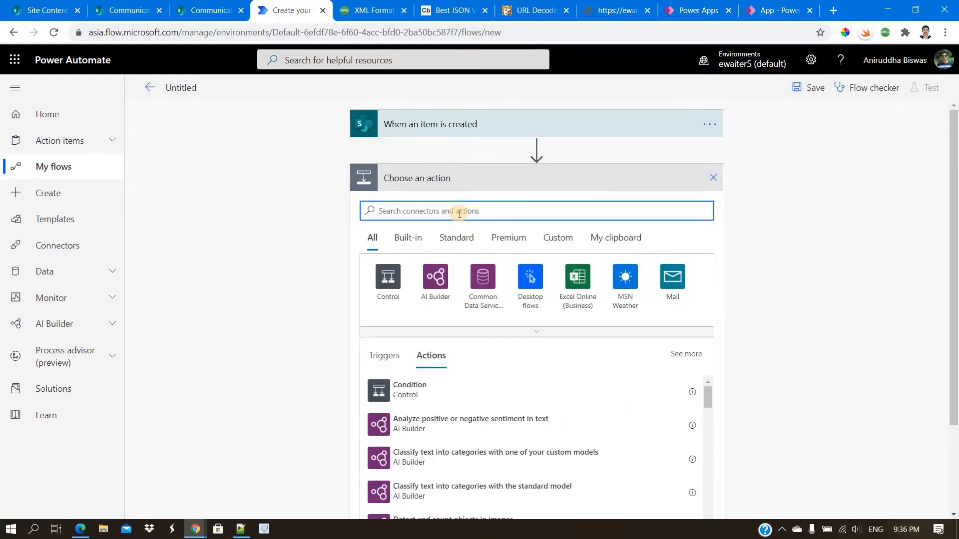
type("get a")
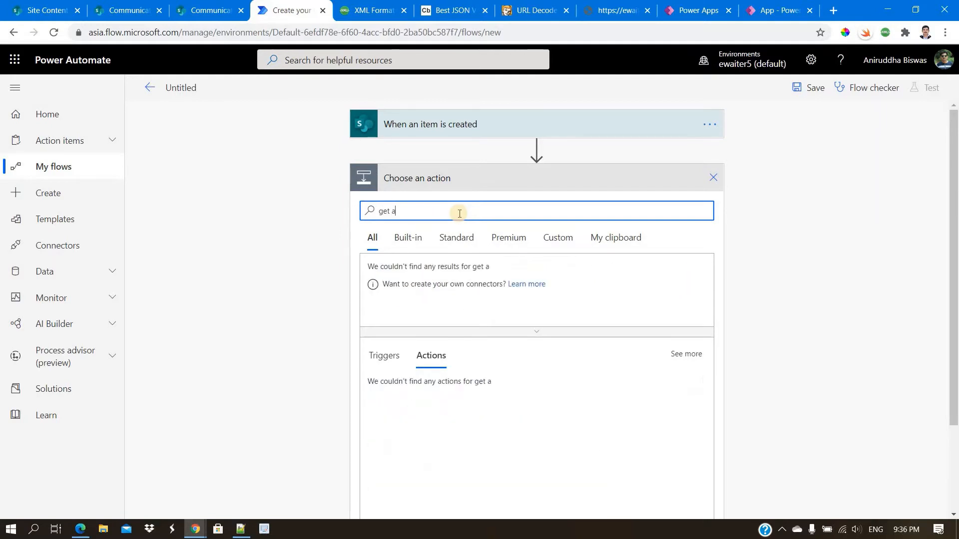
type("ttac")
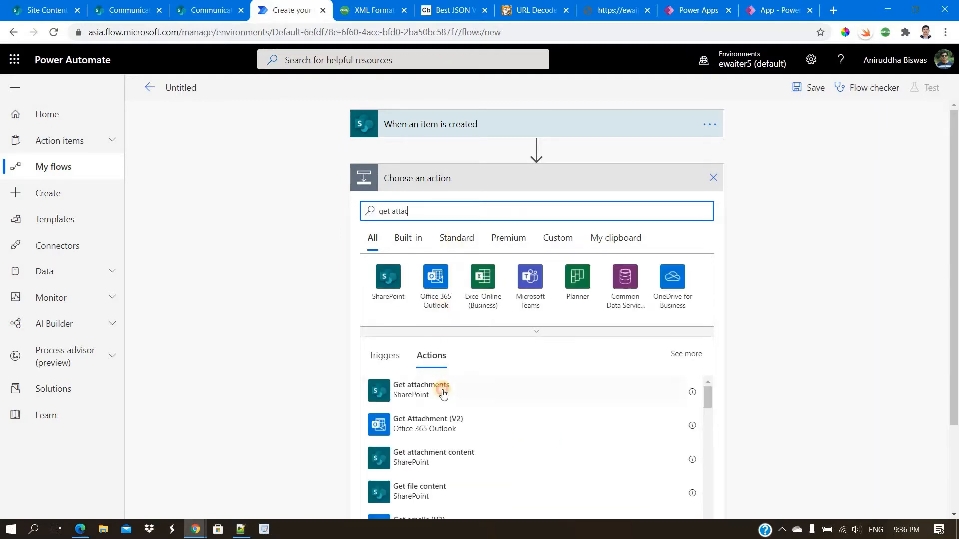
left_click(442, 392)
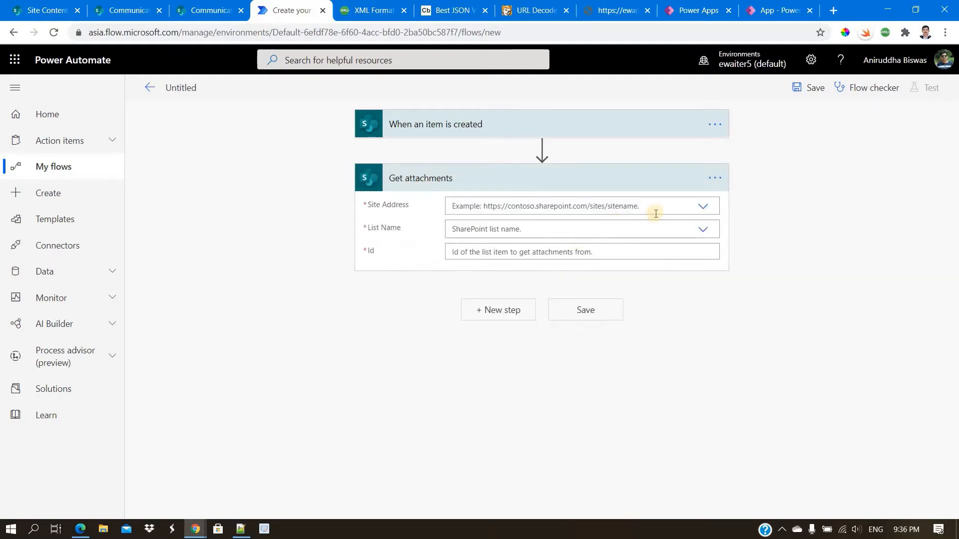
Step: Set Get attachments to Communication site, Image Column Demo List and the trigger's dynamic ID
left_click(710, 206)
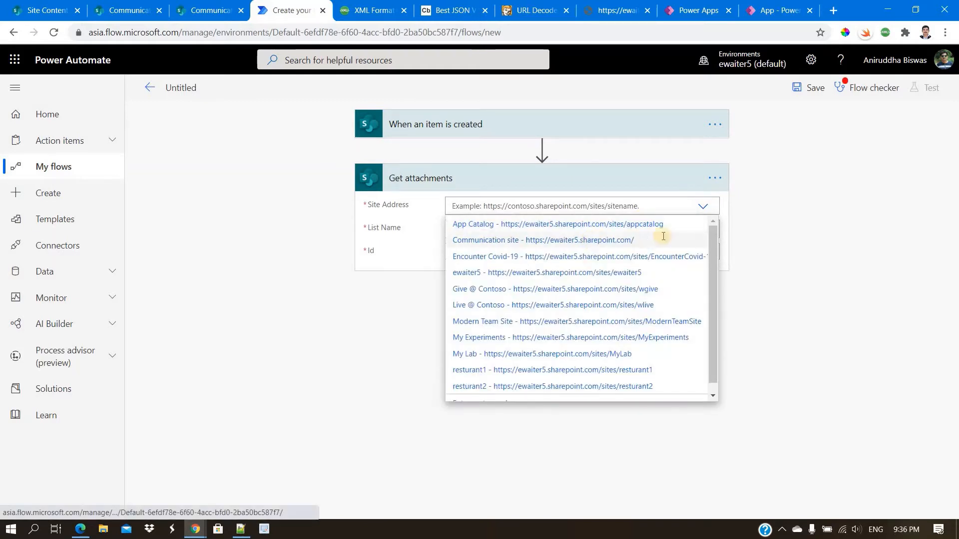
left_click(663, 239)
left_click(703, 228)
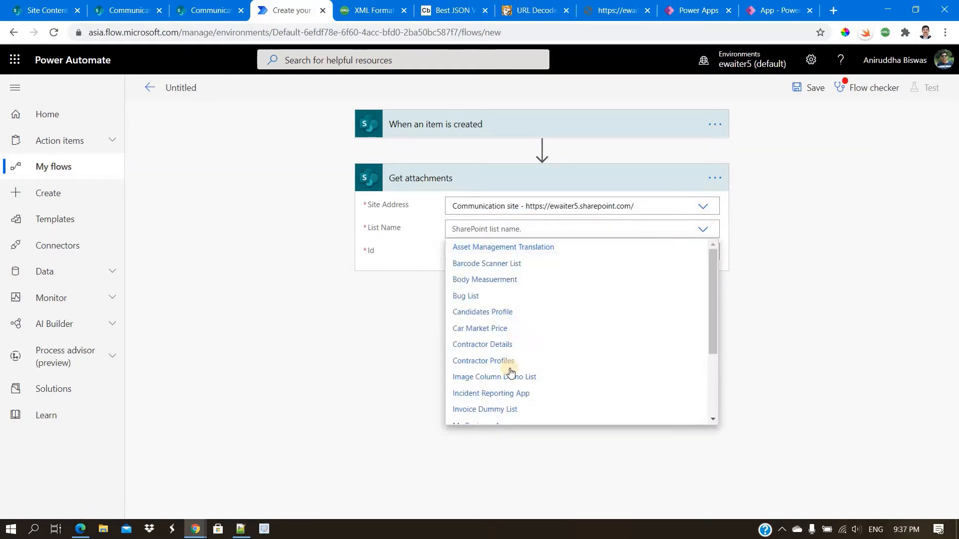
left_click(510, 378)
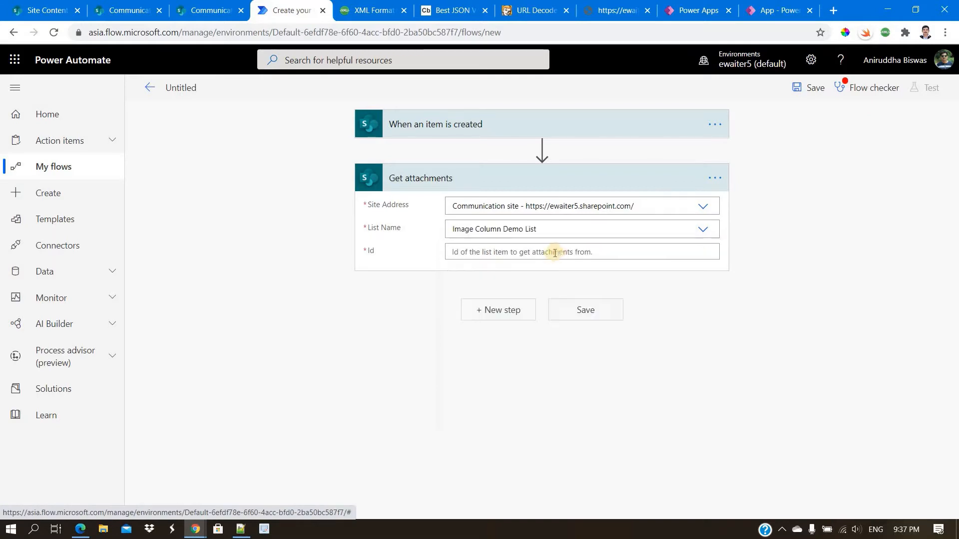
left_click(559, 251)
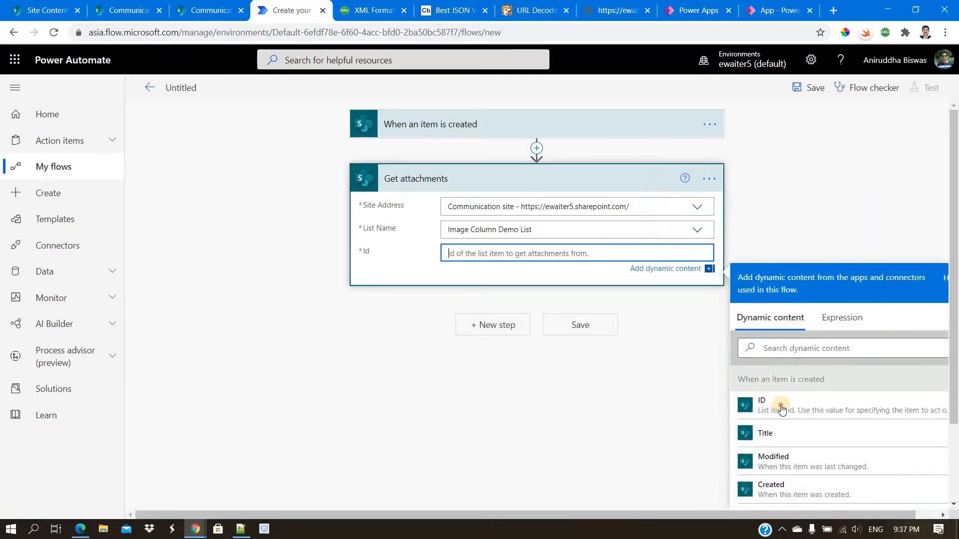
left_click(781, 407)
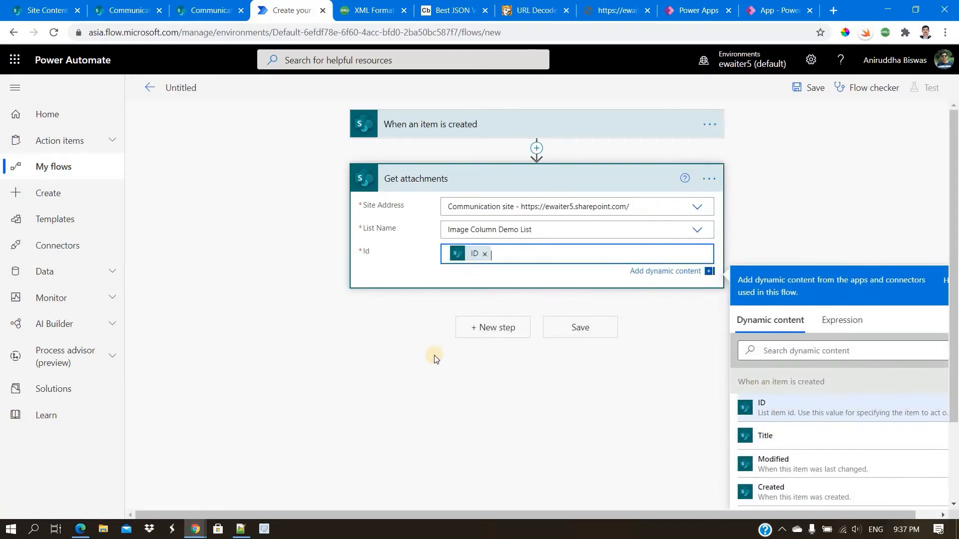
Step: Add a Compose action after Get attachments and open its empty Inputs for editing
left_click(482, 341)
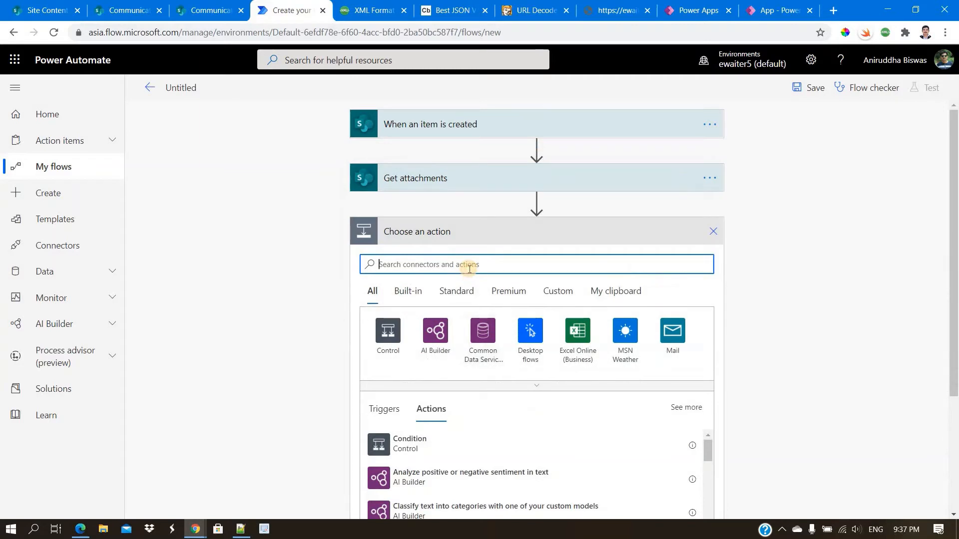
type("compose")
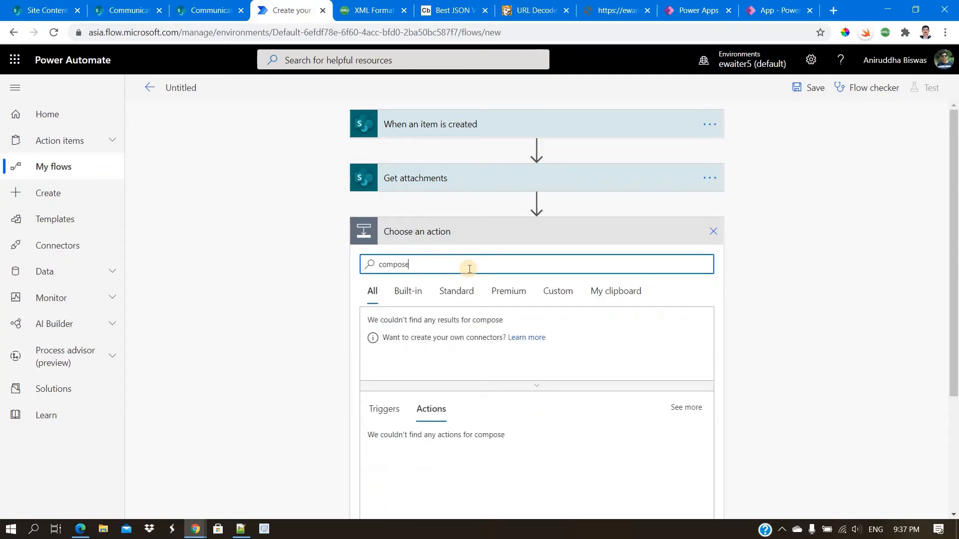
left_click(412, 441)
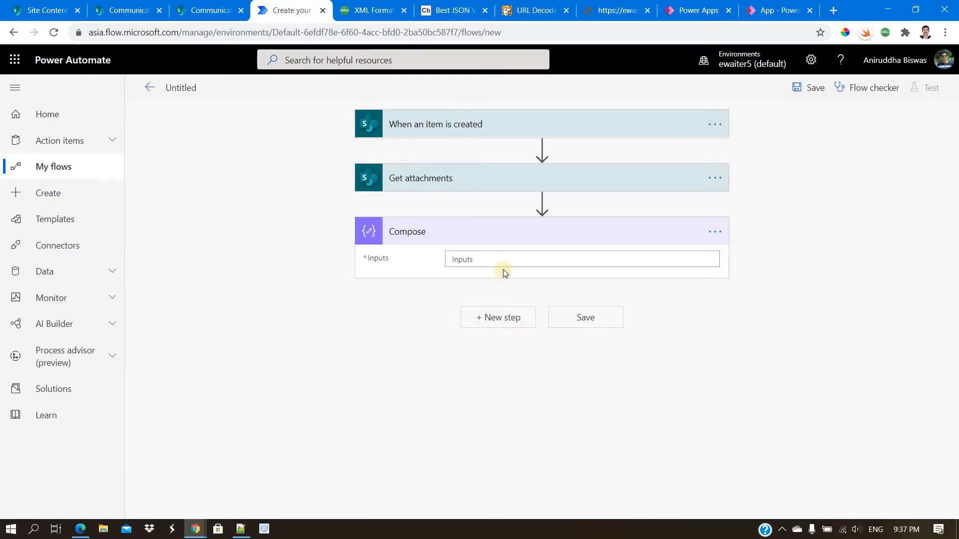
left_click(501, 258)
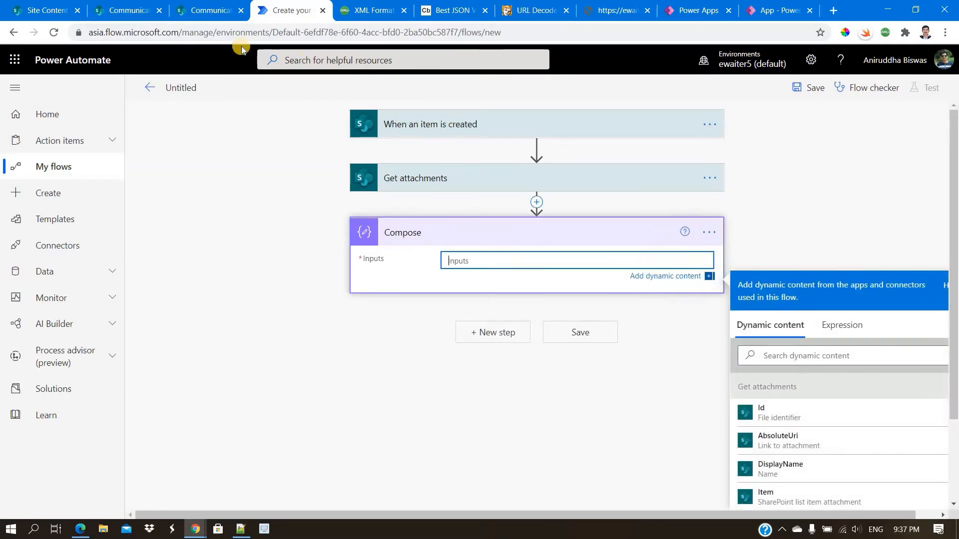
Step: In the XML formatter page, select and copy the complete MyTestImage JSON value, from opening to closing brace
key("ctrl+Tab")
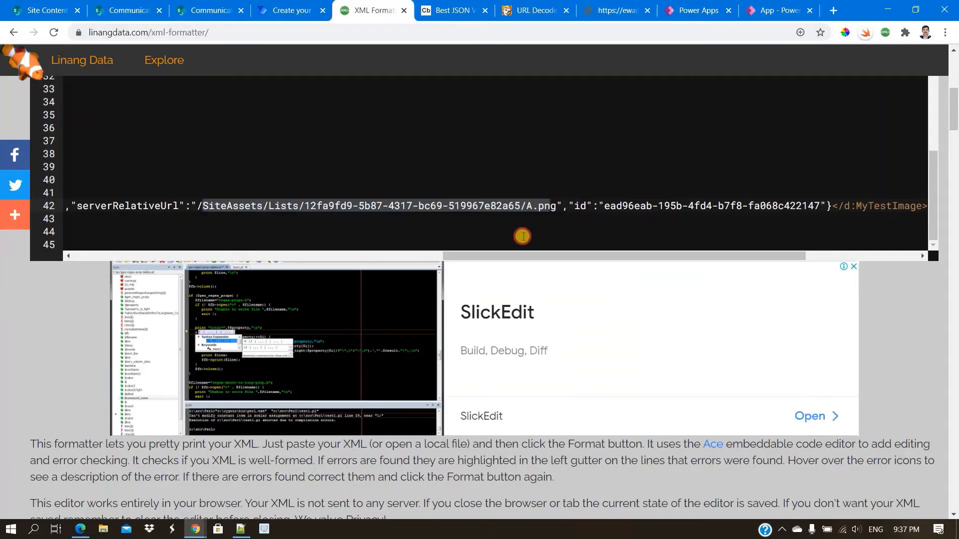
left_click_drag(518, 254, 164, 243)
left_click(125, 205)
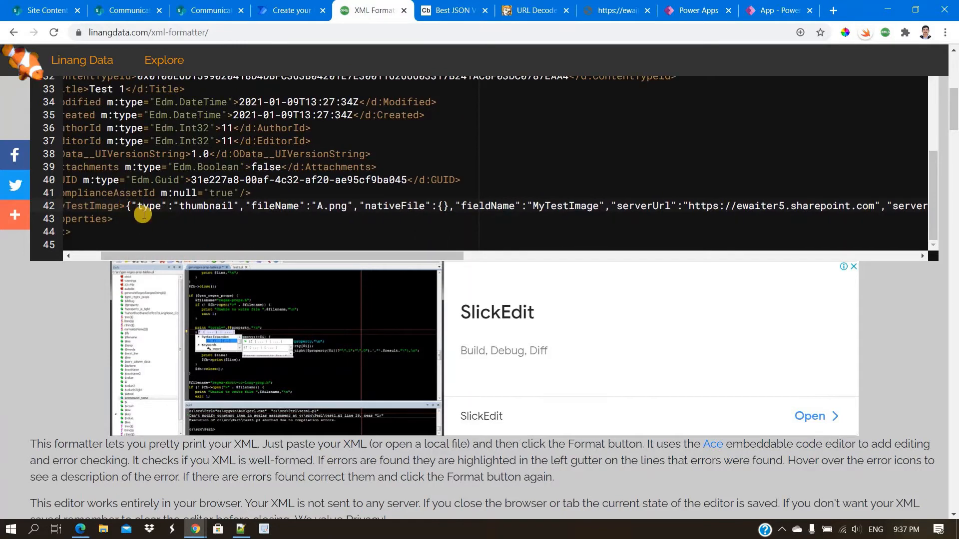
scroll(749, 238, "right", 15)
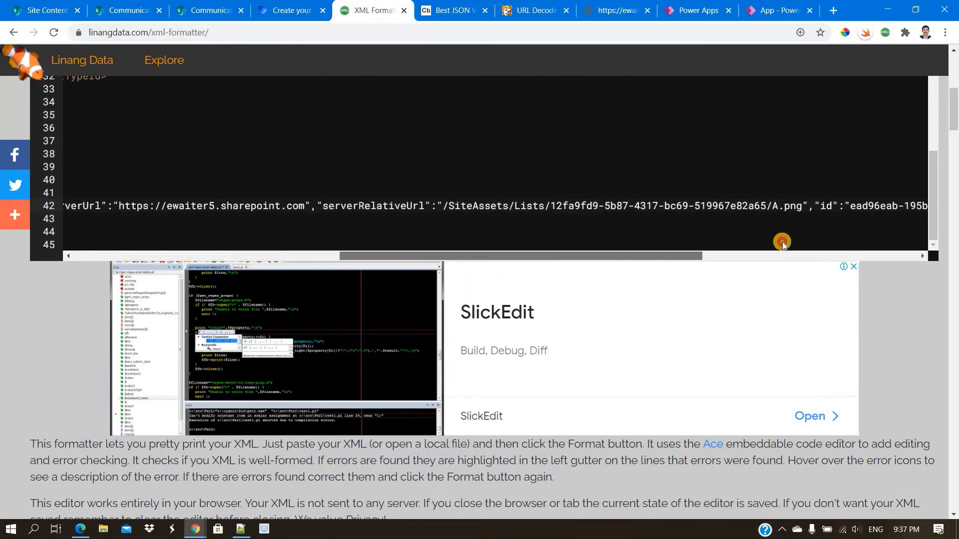
left_click(796, 206, "shift")
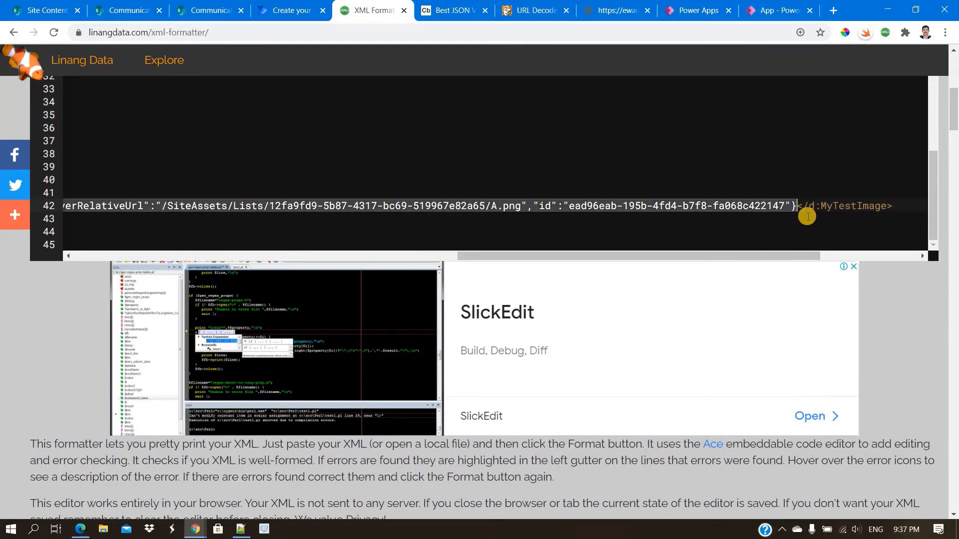
Step: Switch to the Code Beautify JSON Viewer, paste the copied MyTestImage JSON and beautify it
left_click(444, 4)
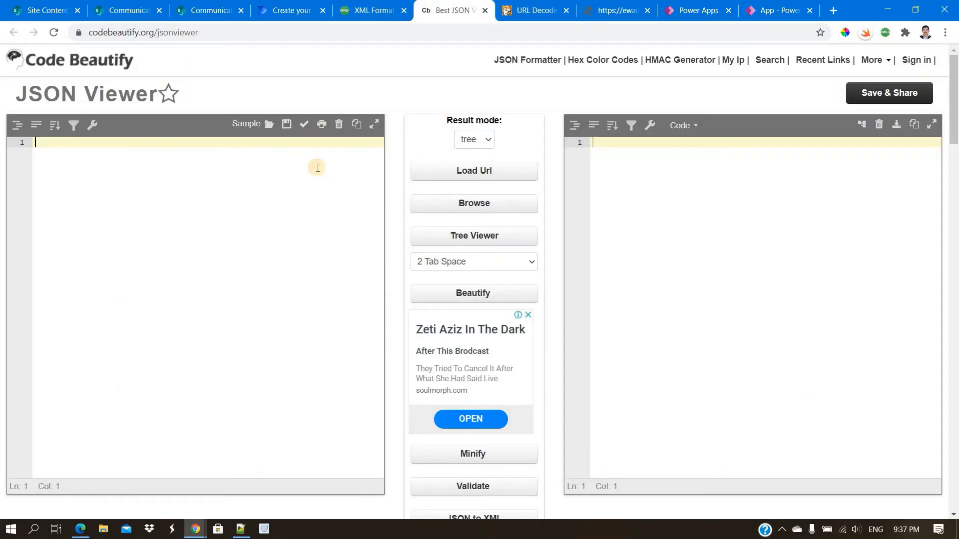
type("{\"type\":\"thumbnail\",\"fileName\":\"A.png\",\"nativeFile\":{},\"fieldName\":\"MyTestImage\",\"serverUrl\":\"https://ewaiter5.sharepoint.com\",\"serverRelativeUrl\":\"/SiteAssets/Lists/12fa9fd9-5b87-4317-bc69-519967e82a65/A.png\",\"id\":\"ead96eab-195b-4fd4-b7f8-fa068c422147\"}")
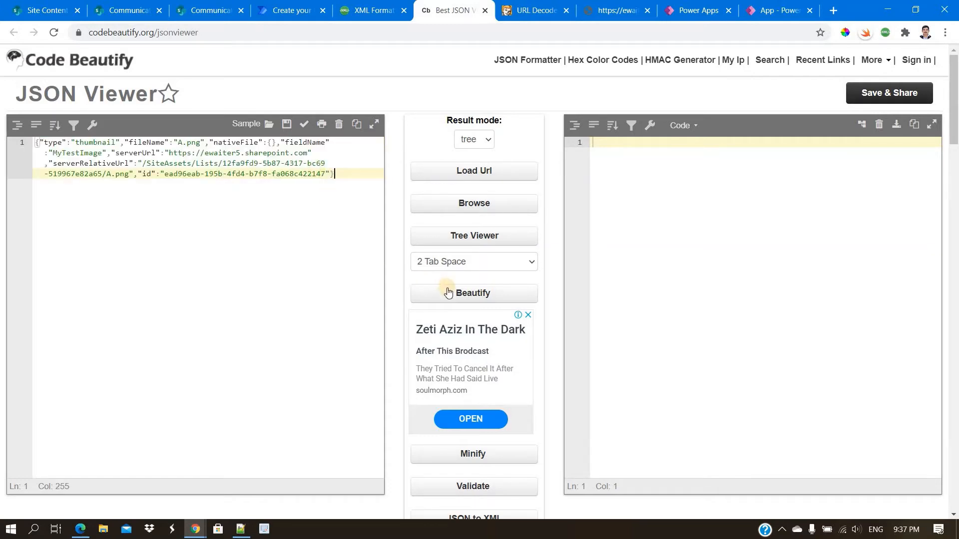
left_click(741, 255)
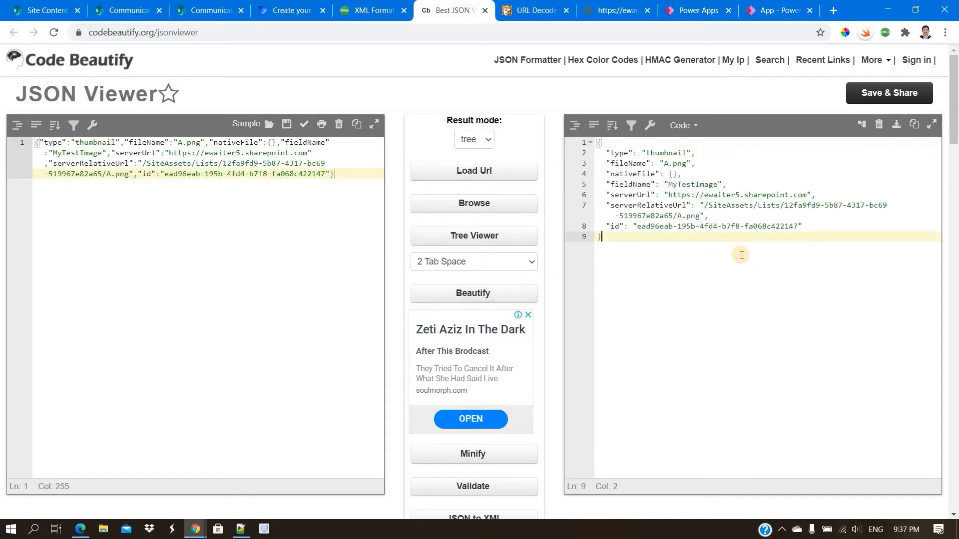
Step: Copy the whole beautified JSON and paste it into the Compose action's Inputs in Power Automate
key("ctrl+a")
key("ctrl+c")
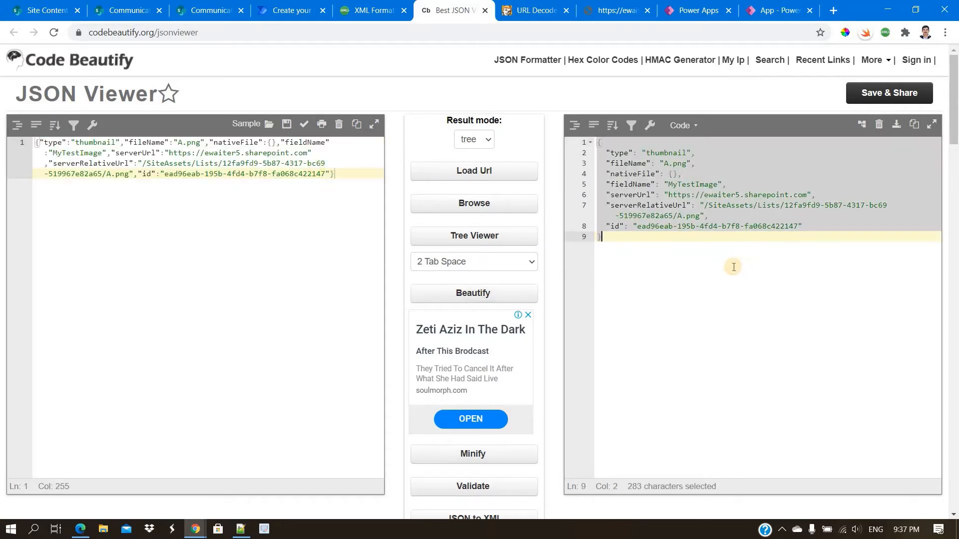
left_click(287, 5)
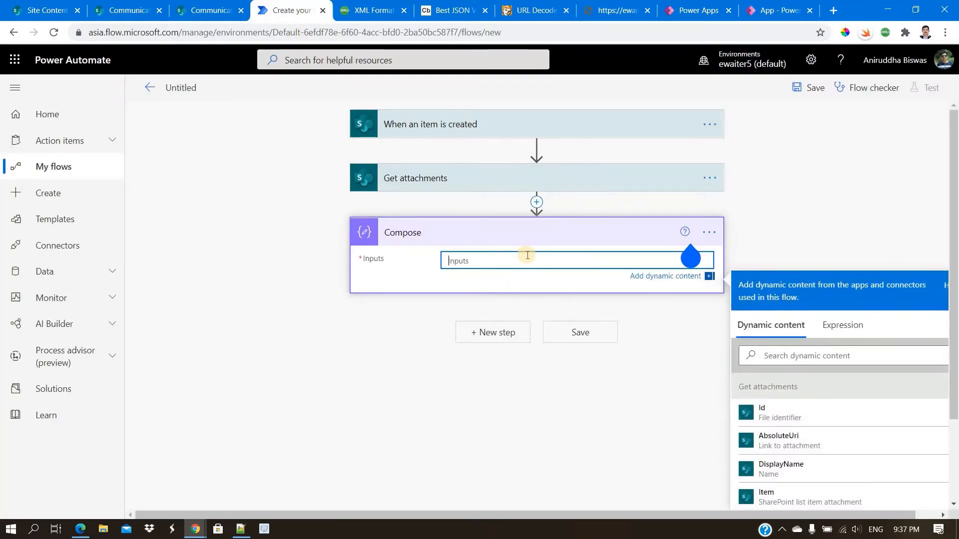
key("ctrl+v")
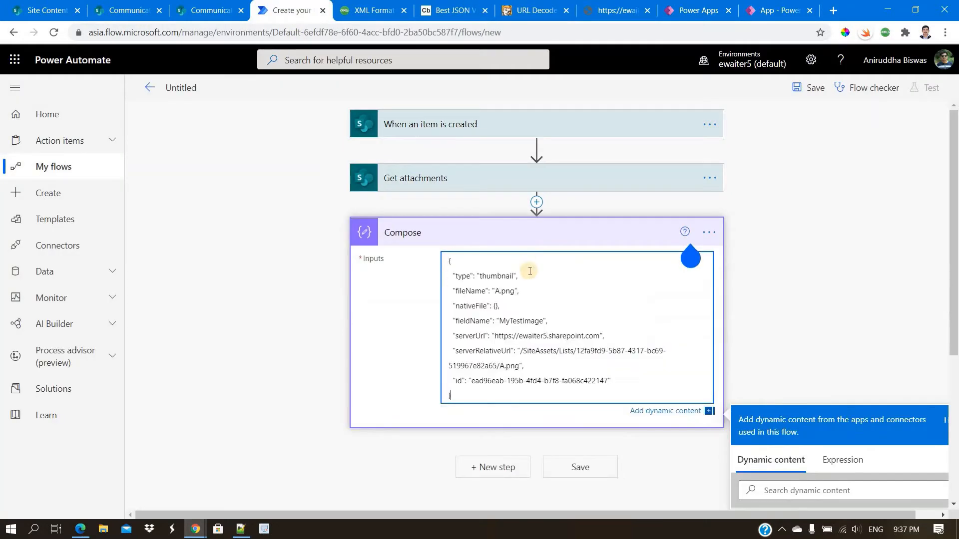
Step: Clear the fieldName value in the Compose JSON, keeping the quotation marks
double_click(528, 320)
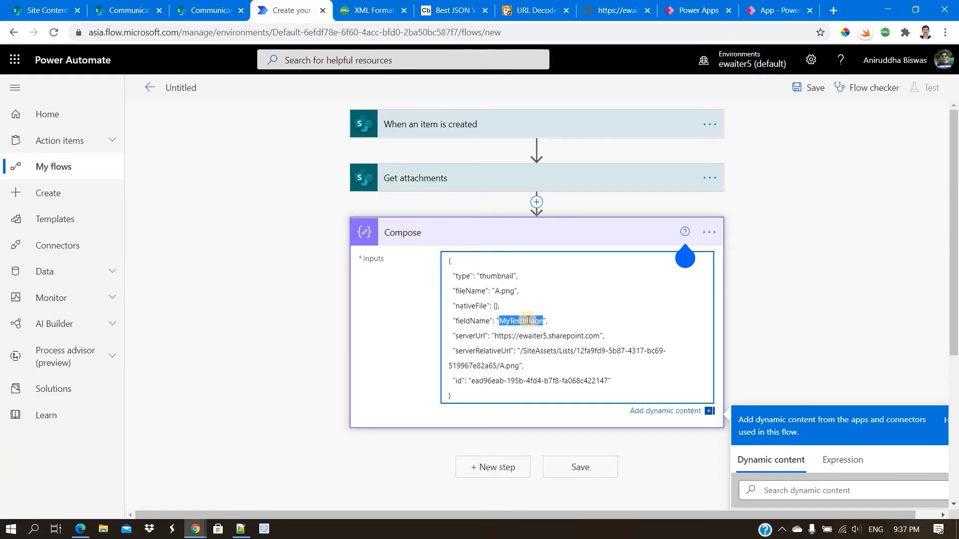
scroll(528, 322, "down", 2)
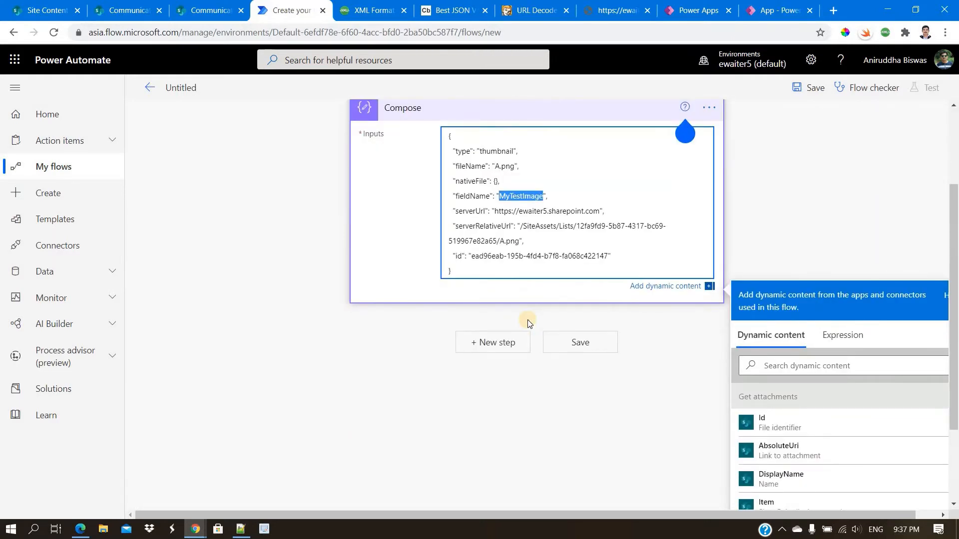
key("BackSpace")
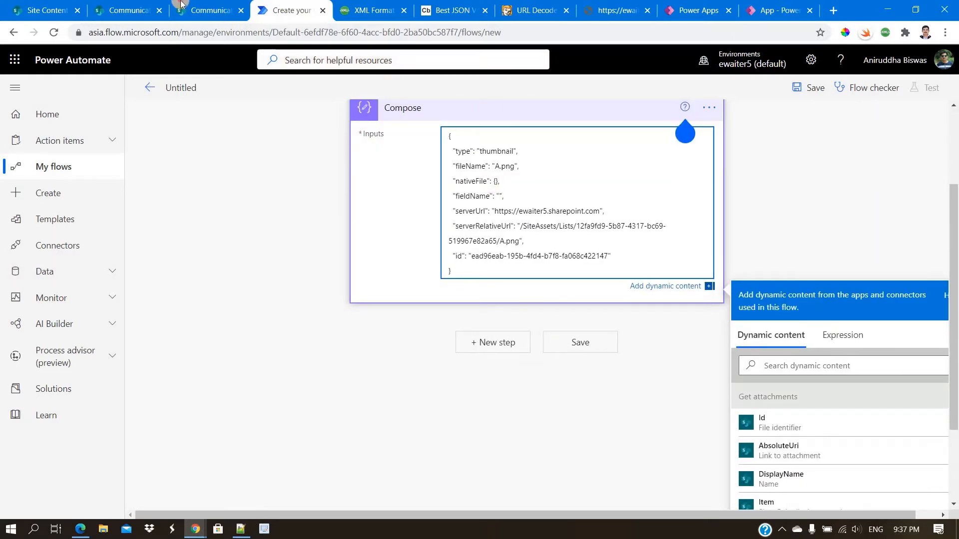
Step: Open the My Test Image column's settings from Image Column Demo List and copy its internal name from the page address
key("ctrl+shift+Tab")
key("ctrl+shift+Tab")
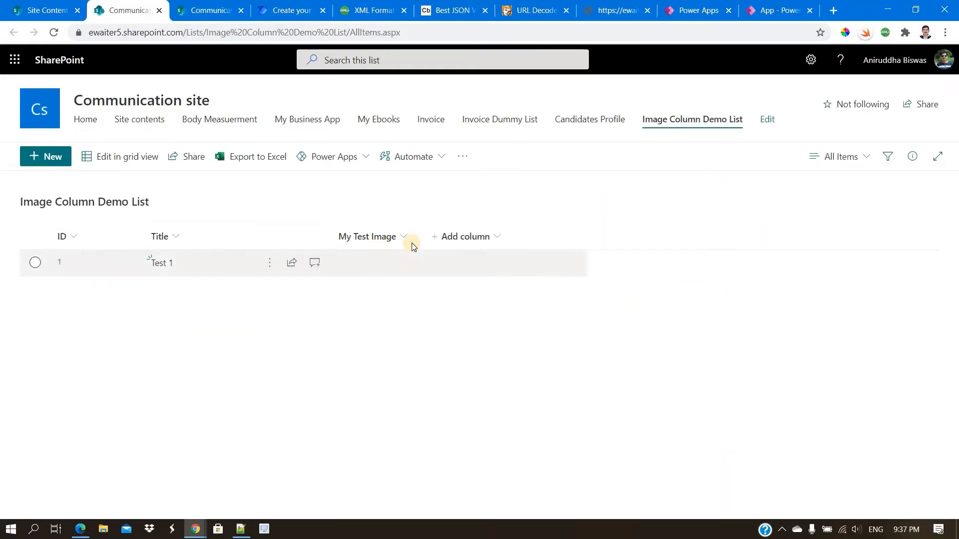
left_click(808, 67)
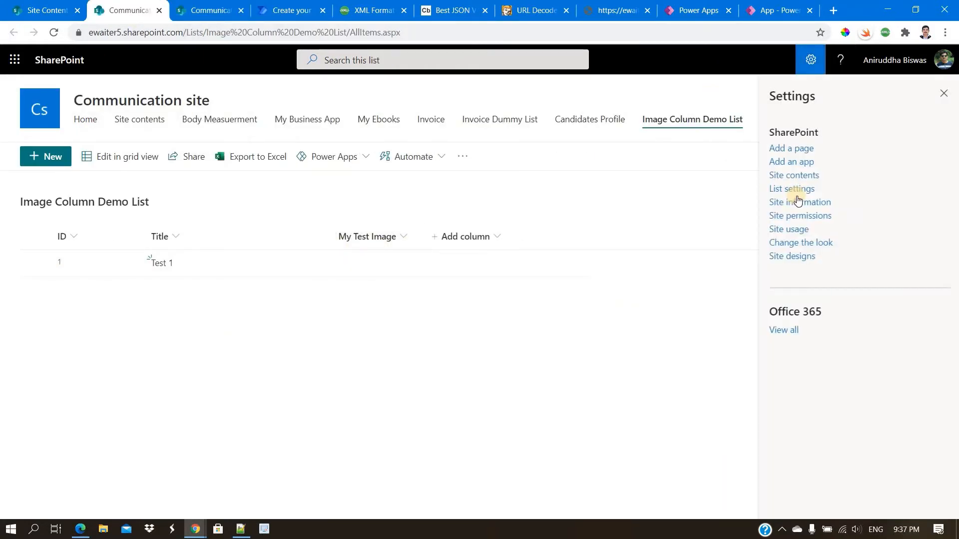
left_click(794, 188)
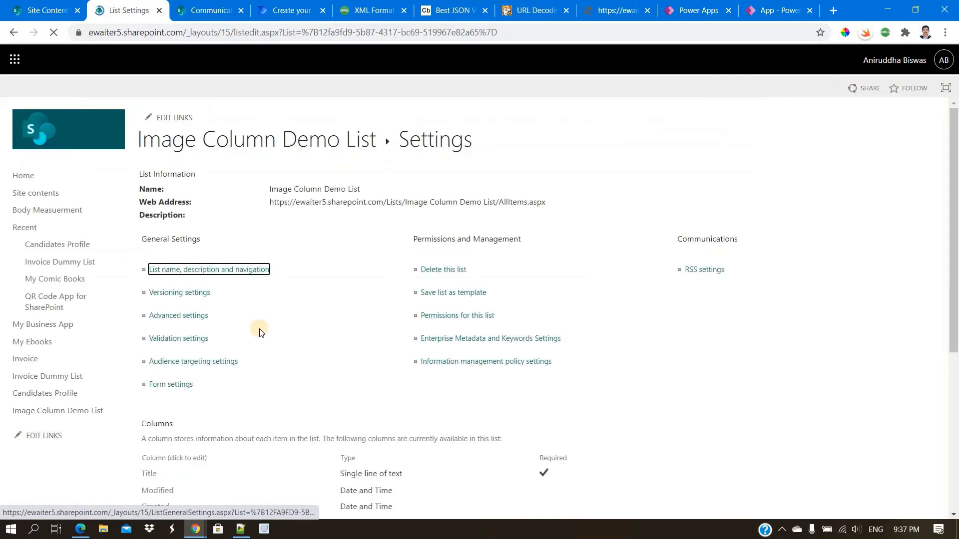
scroll(179, 283, "down", 5)
left_click(176, 275)
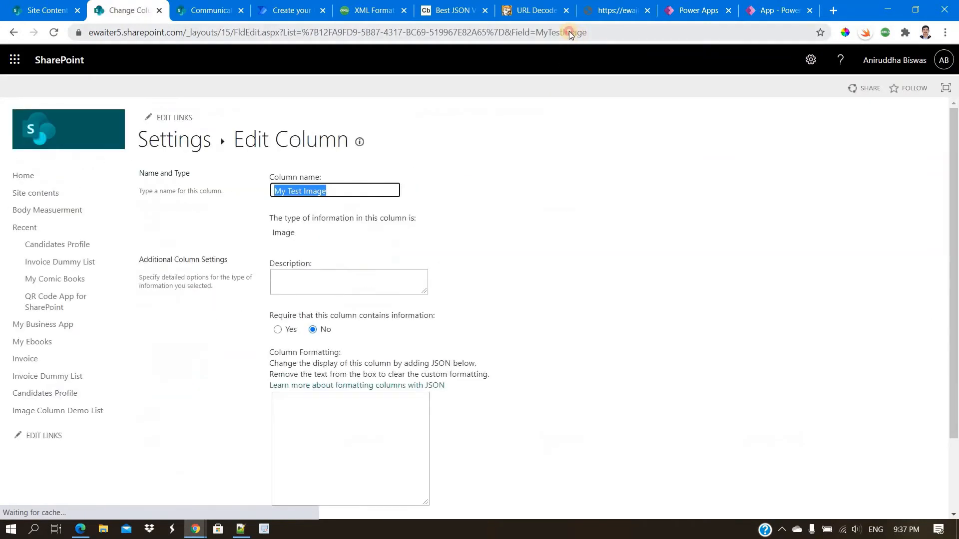
double_click(569, 31)
key("ctrl+v")
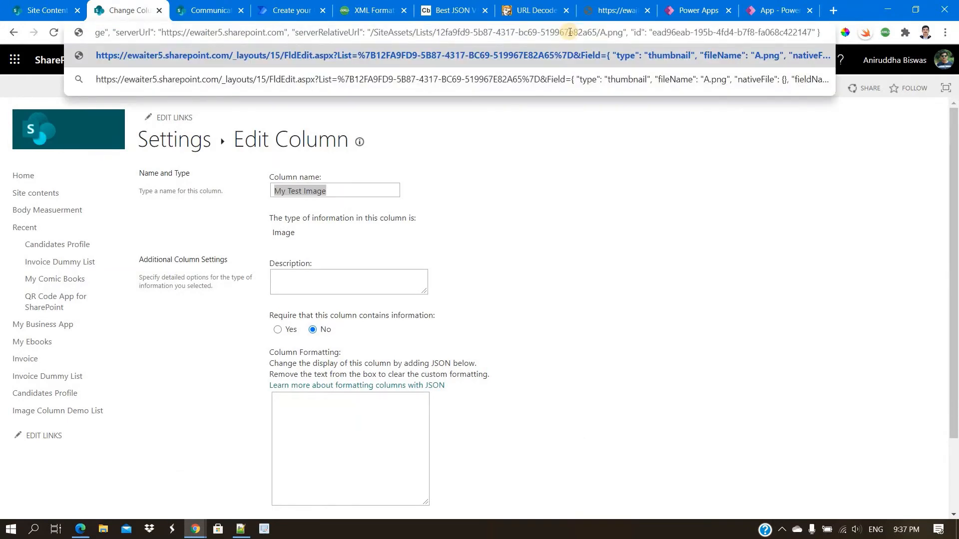
key("ctrl+z")
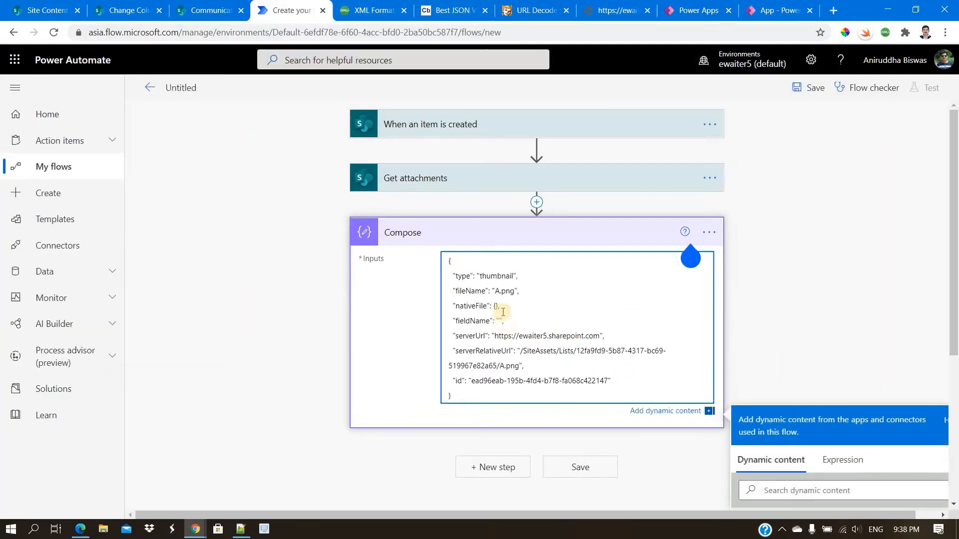
Step: Set fieldName in the Compose JSON to the column's internal name MyTestImage
left_click(512, 322)
key("Left")
key("Left")
Step: Clear the id value in the Compose JSON, keeping the quotation marks
scroll(594, 350, "down", 3)
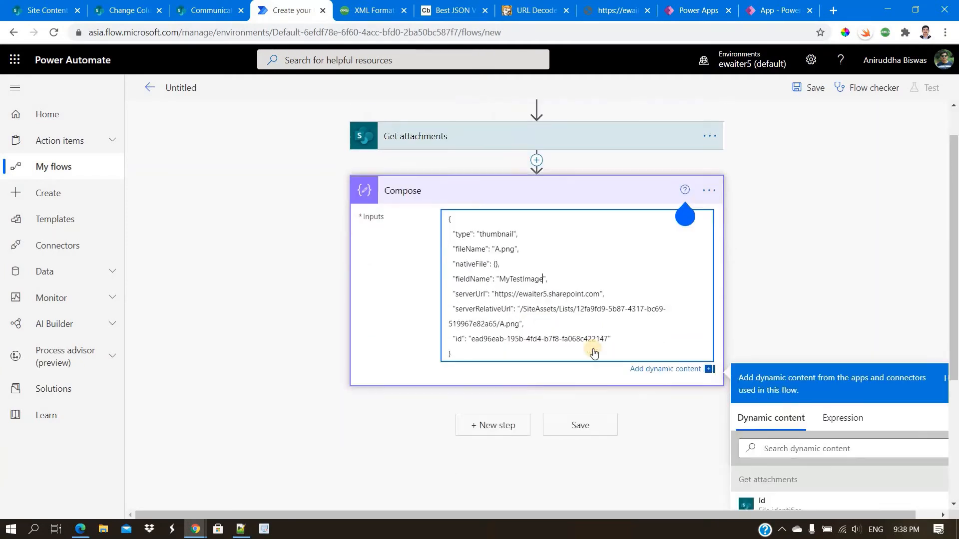
left_click_drag(481, 257, 606, 256)
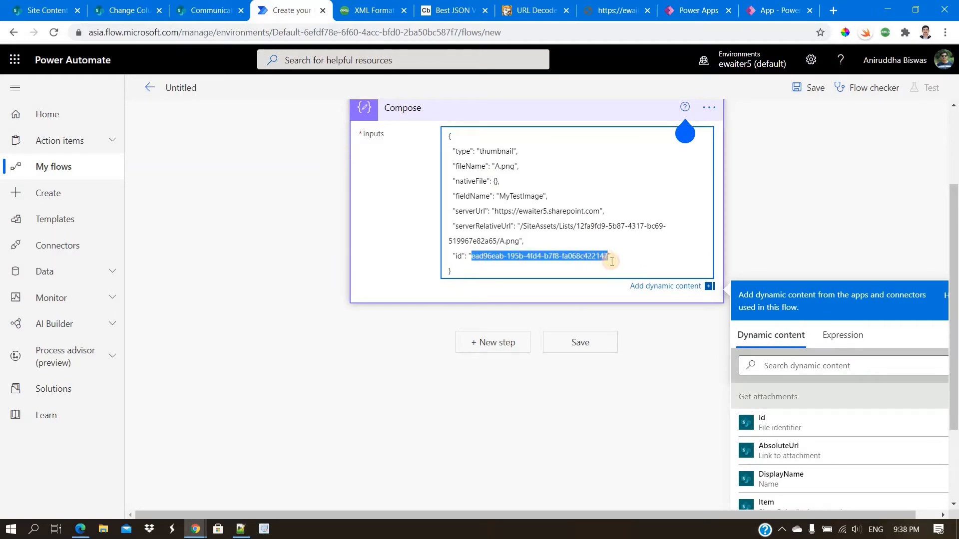
key("BackSpace")
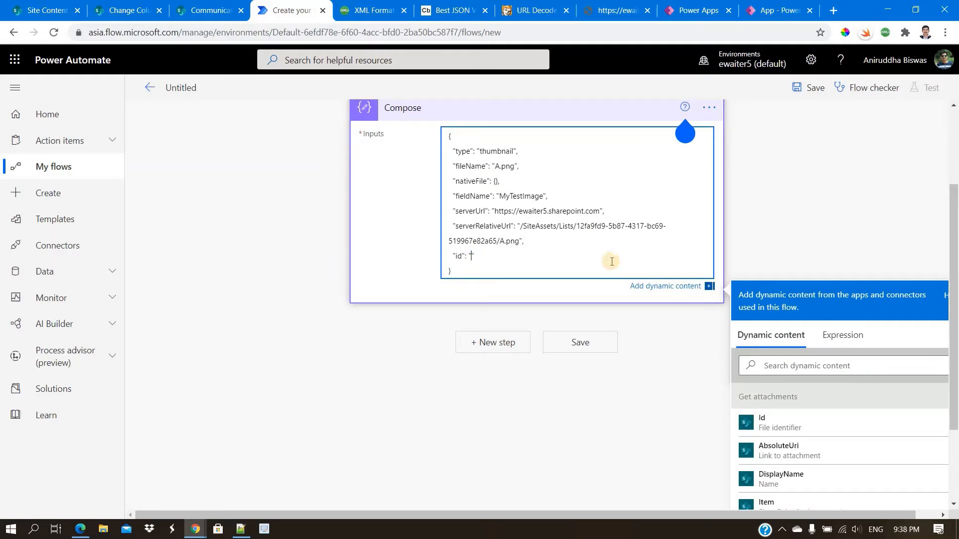
Step: Insert the expression guid() as the id value in the Compose JSON, between the quotation marks
left_click(847, 336)
left_click(836, 362)
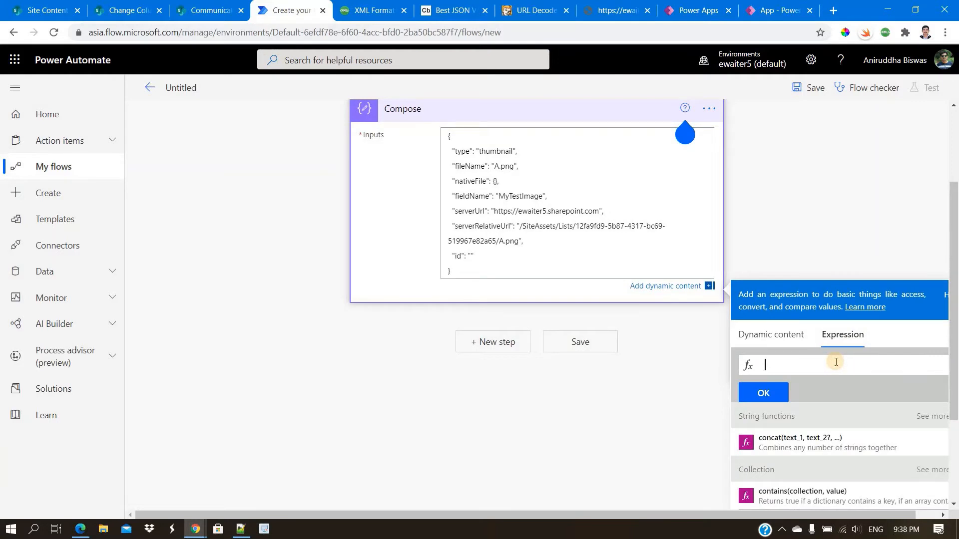
type("guid()")
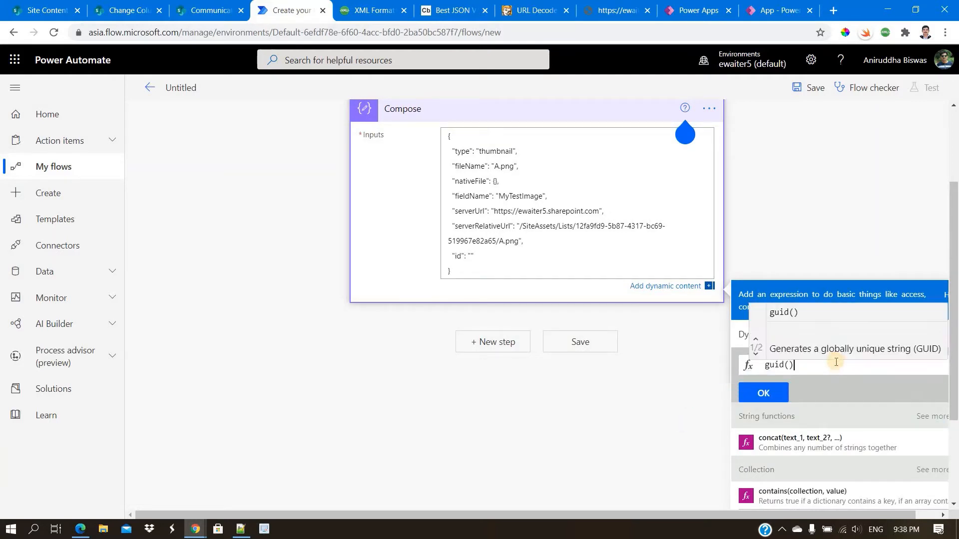
left_click(775, 392)
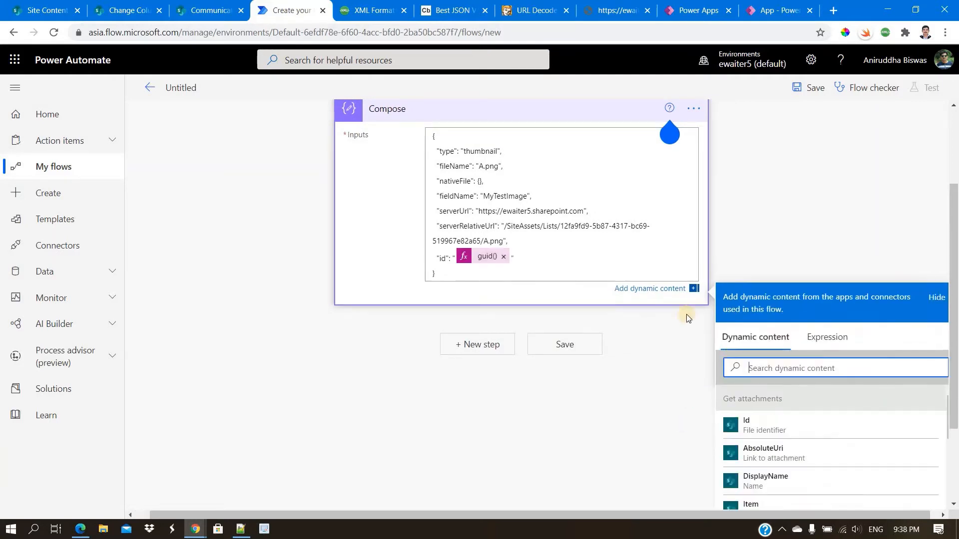
Step: Replace the serverRelativeUrl path in the Compose JSON with the Id dynamic content from Get attachments
left_click(505, 226)
left_click(503, 243, "shift")
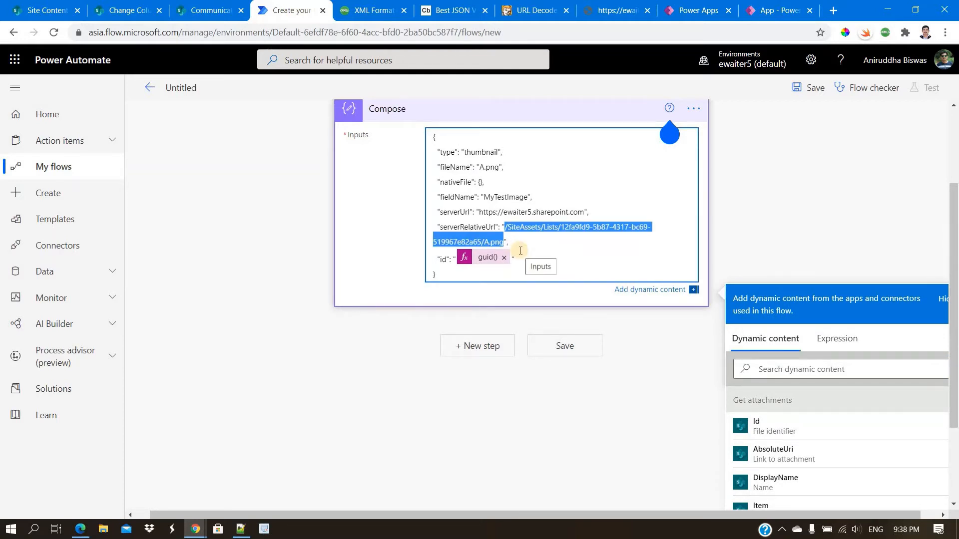
key("BackSpace")
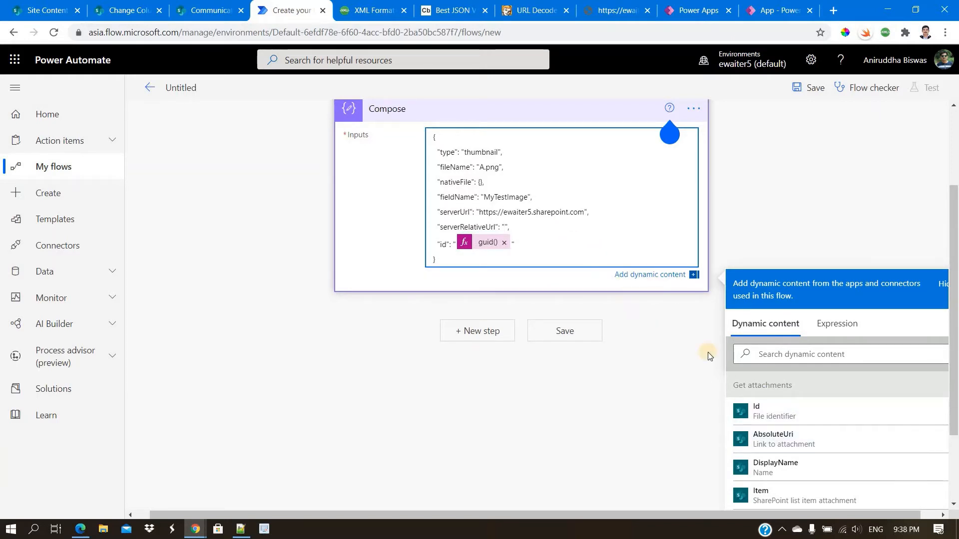
scroll(800, 424, "down", 1)
scroll(800, 425, "down", 1)
scroll(801, 421, "up", 1)
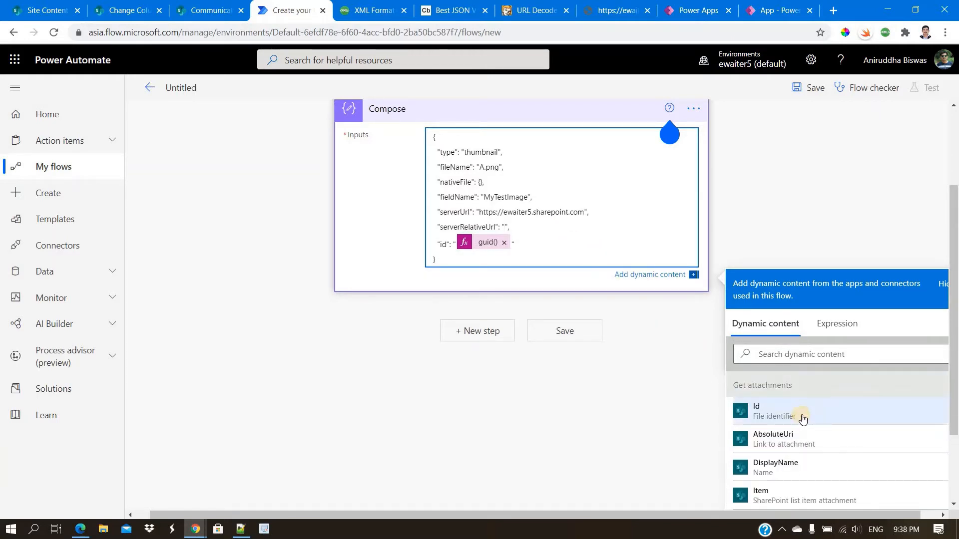
left_click(783, 409)
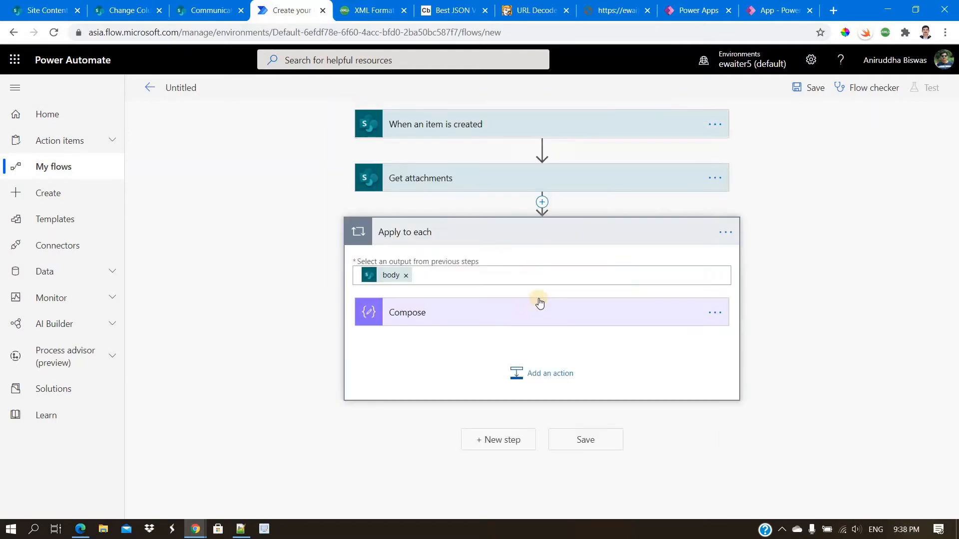
Step: Reopen the Compose action and replace A.png in fileName with the DisplayName dynamic content from Get attachments
left_click(454, 313)
scroll(454, 314, "down", 2)
scroll(453, 313, "up", 2)
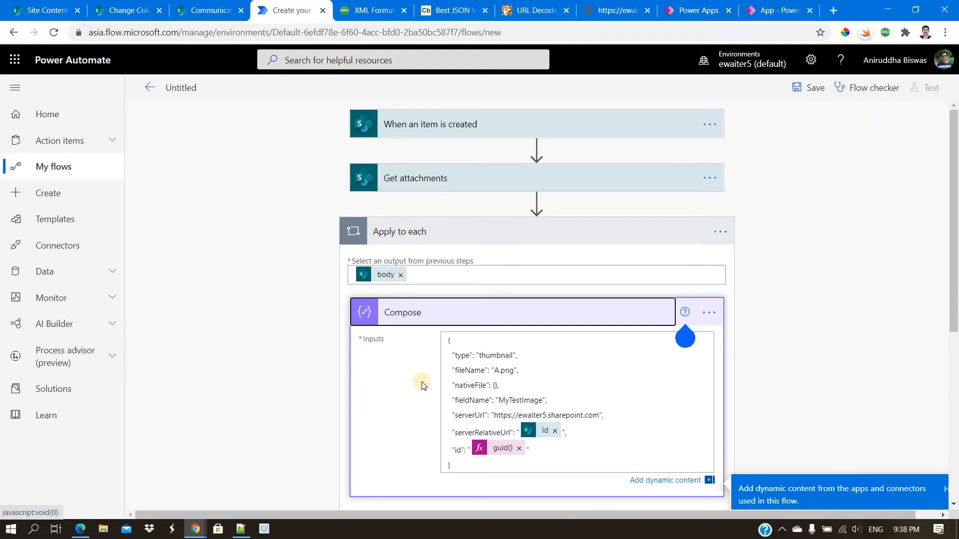
left_click(454, 370)
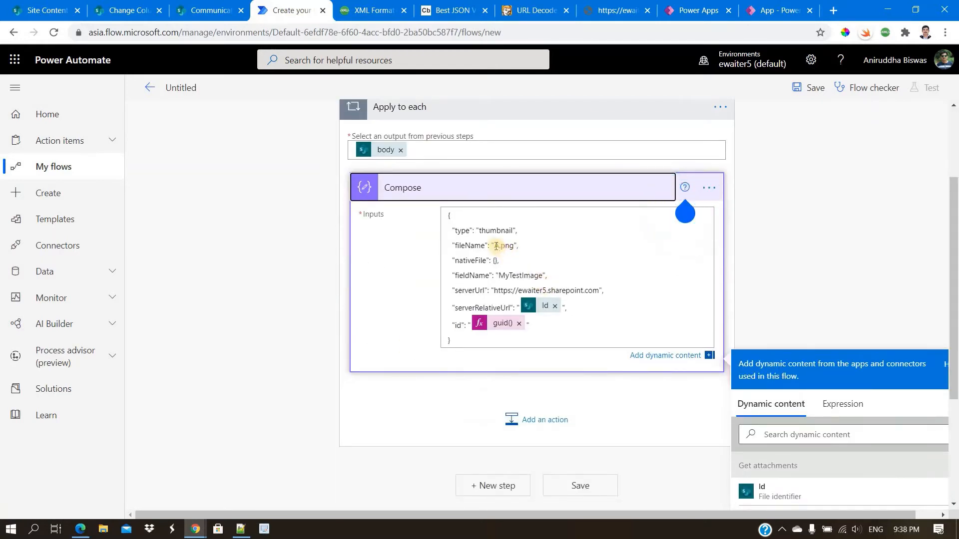
left_click_drag(495, 245, 514, 246)
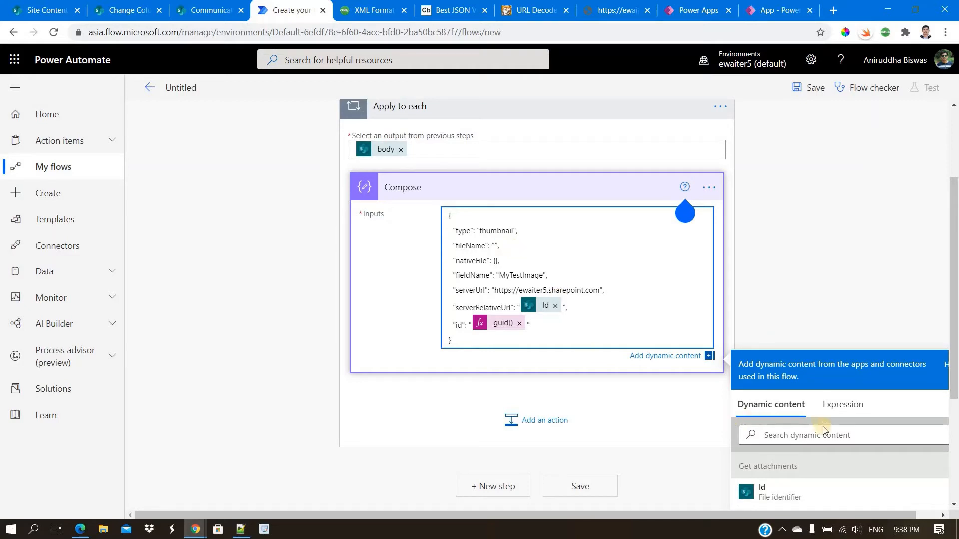
scroll(821, 426, "down", 3)
left_click(790, 421)
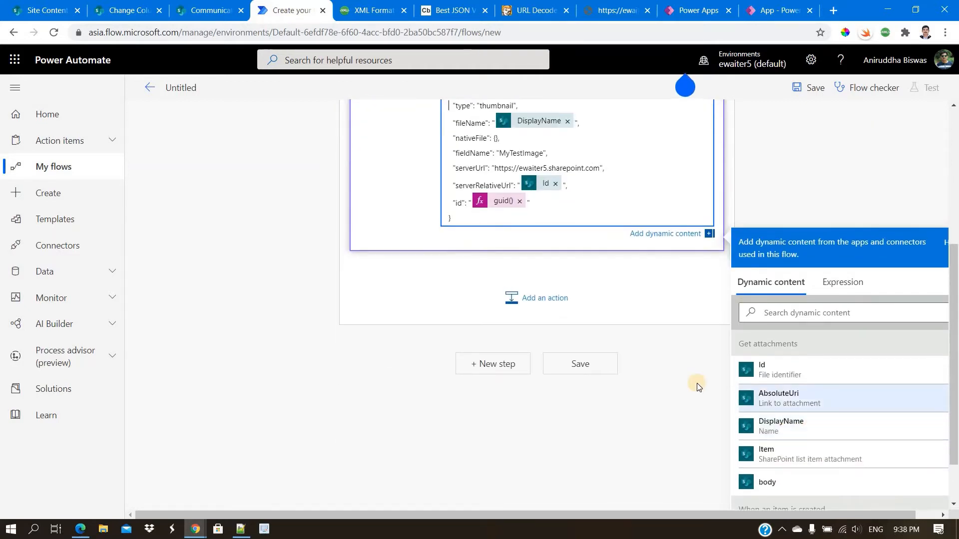
Step: Save the flow with the completed Compose action
scroll(550, 370, "up", 3)
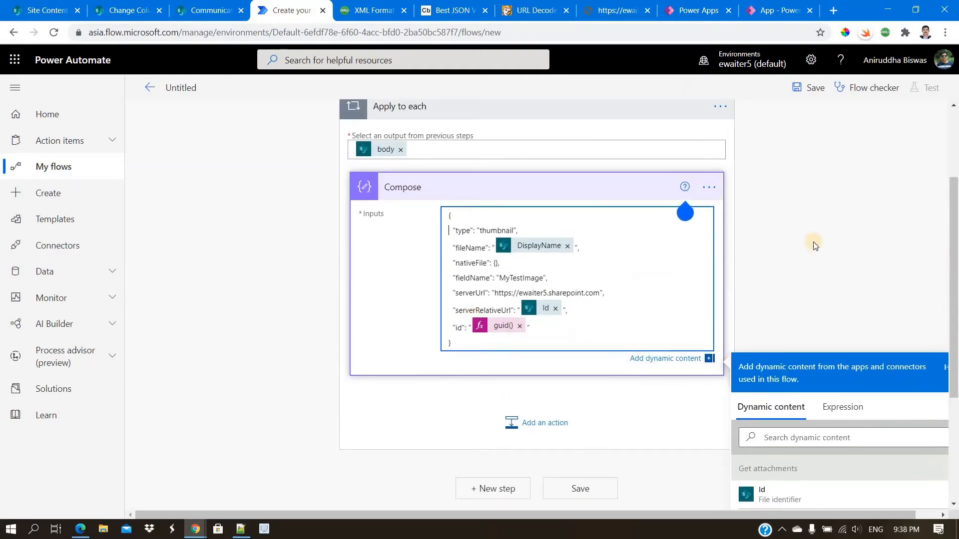
scroll(844, 150, "up", 3)
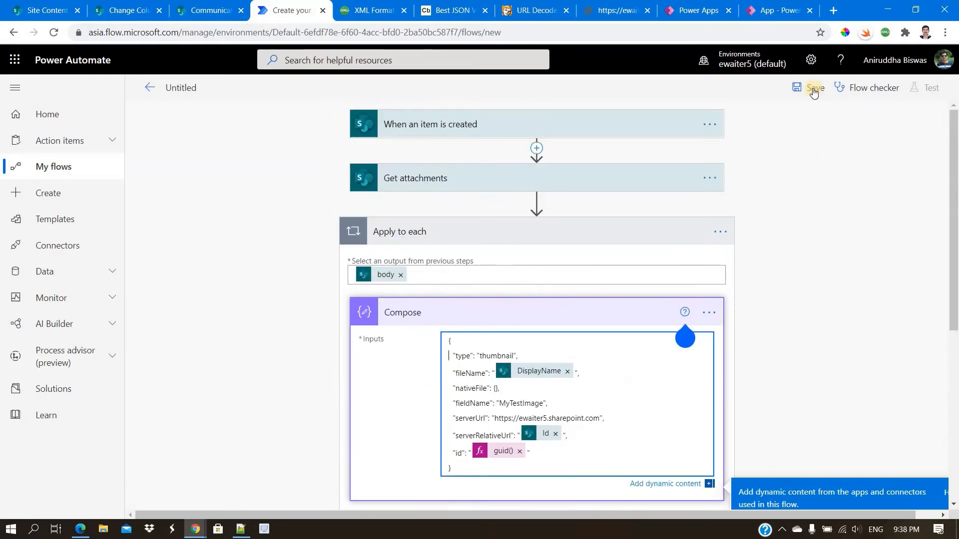
left_click(810, 88)
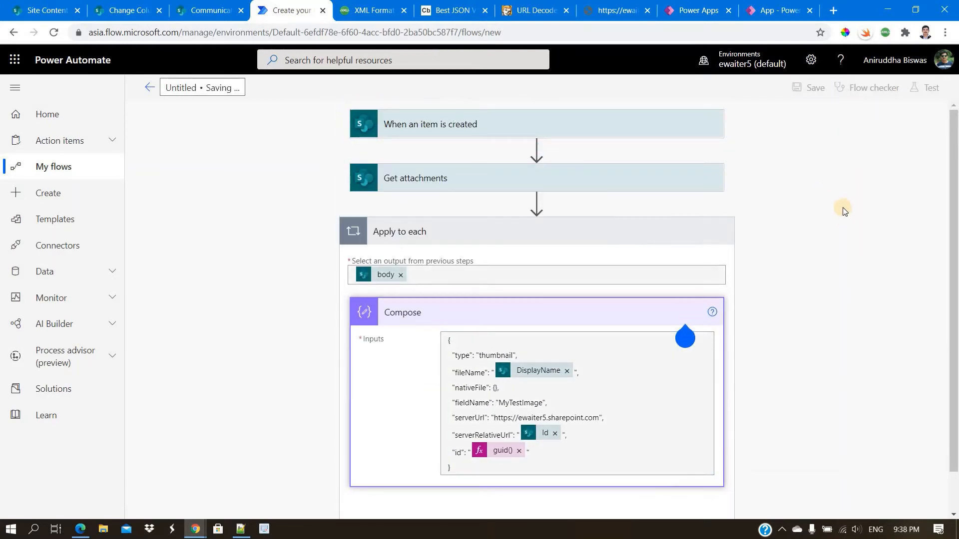
Step: Return to Image Column Demo List in SharePoint and start a new item titled Test 456
left_click(205, 11)
left_click(128, 11)
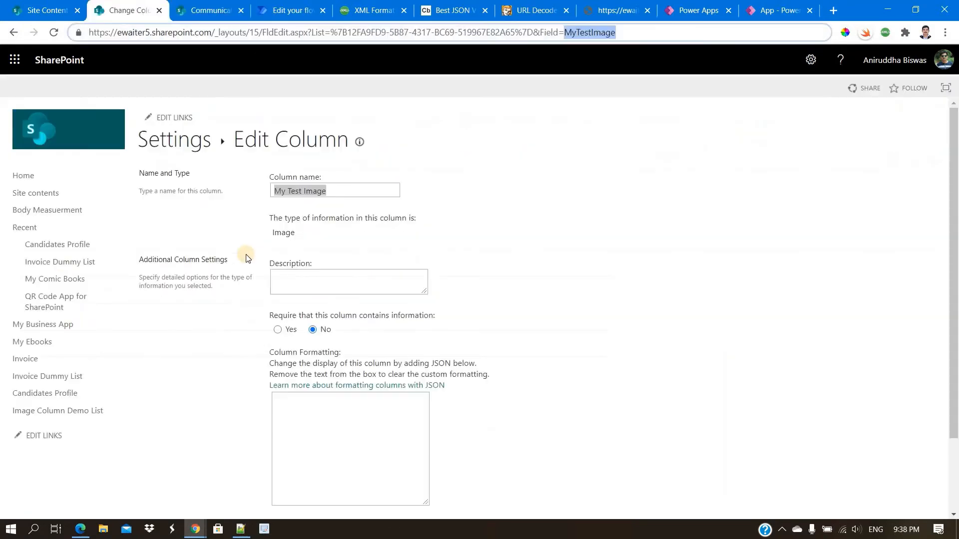
left_click(176, 147)
left_click(174, 142)
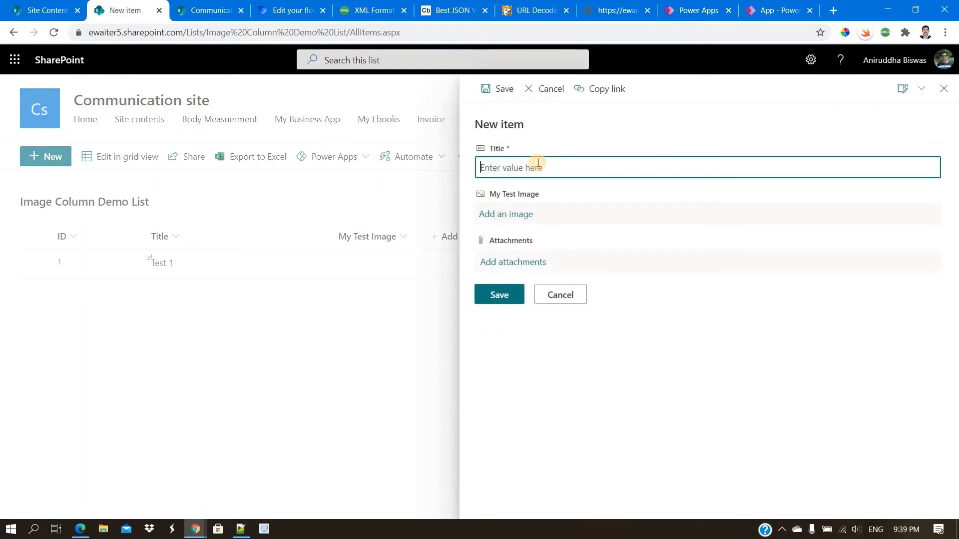
type("Test 456")
Step: Add IMG_5609.jpg from Pictures as the new item's attachment, leaving My Test Image empty, and save the item
left_click(513, 214)
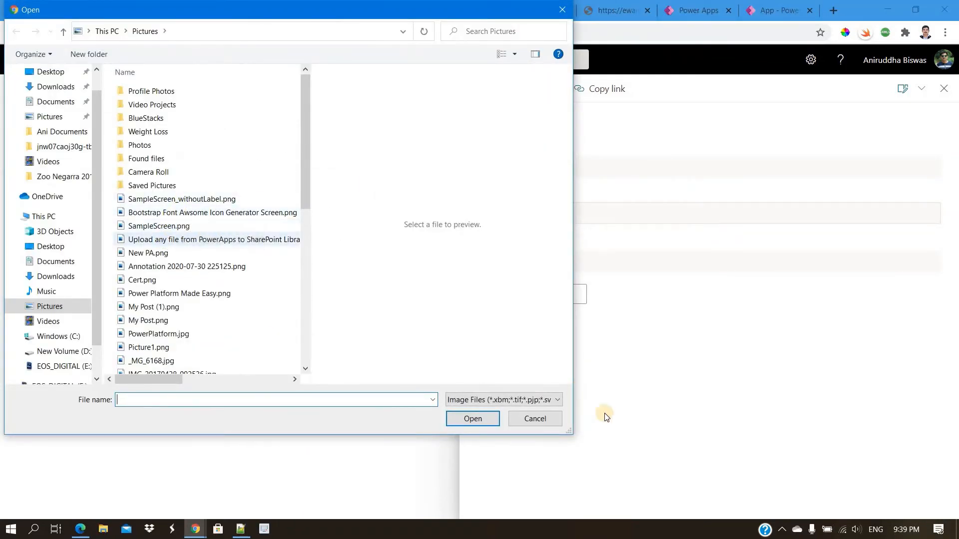
key("Escape")
left_click(510, 264)
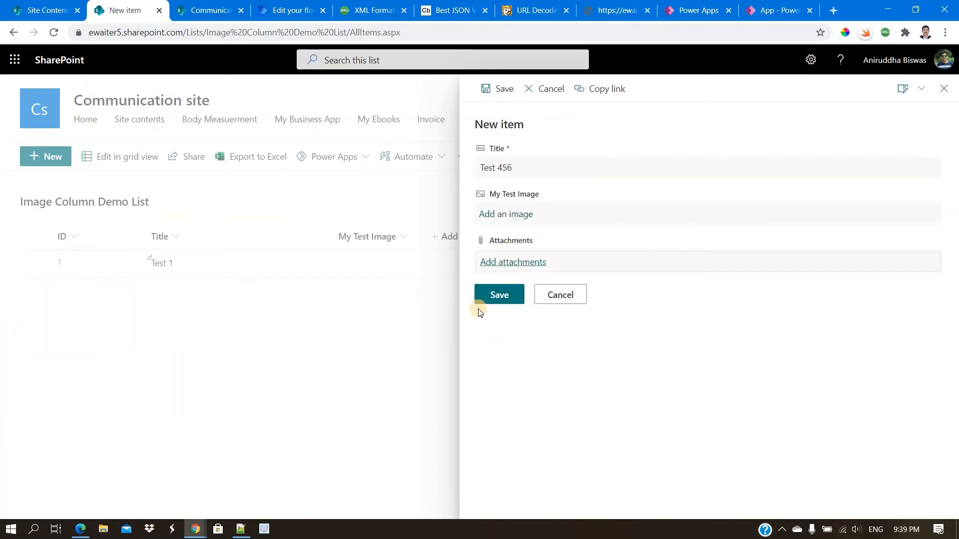
scroll(157, 326, "down", 8)
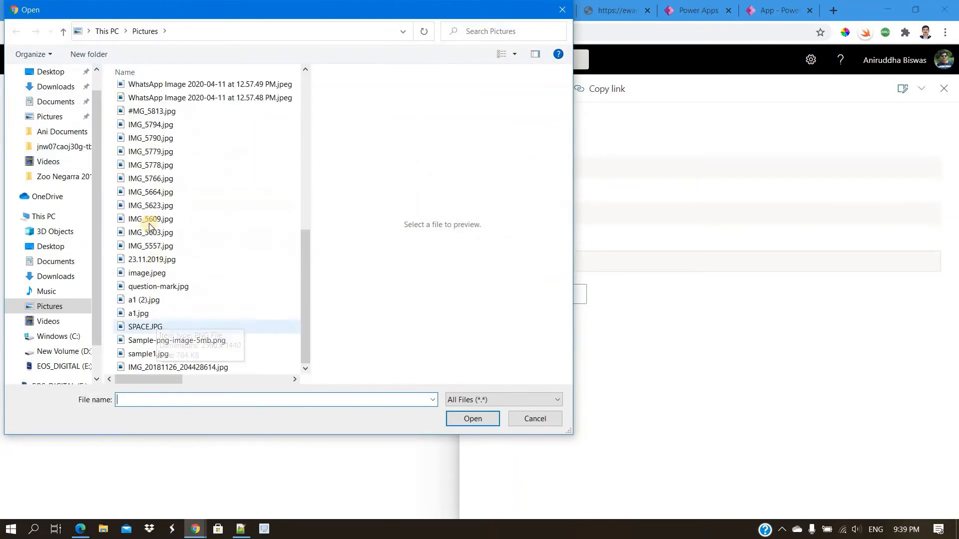
left_click(150, 219)
left_click(472, 418)
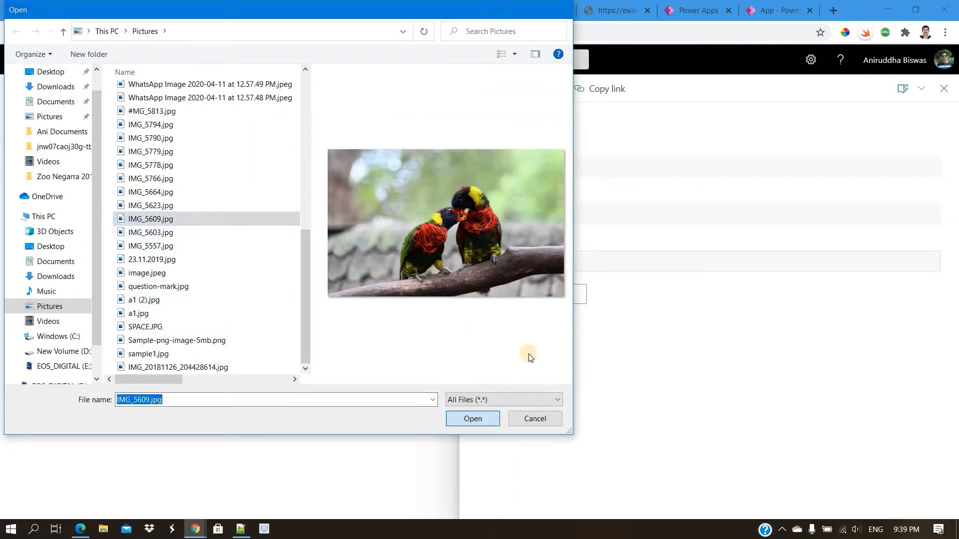
left_click(510, 330)
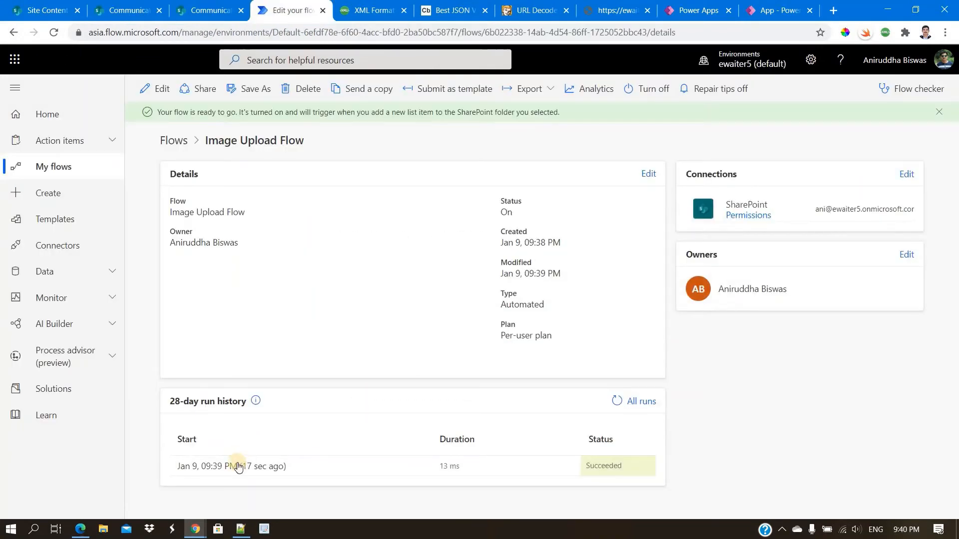
Step: Open the latest run of Image Upload Flow and examine the Compose output inside Apply to each
left_click(237, 466)
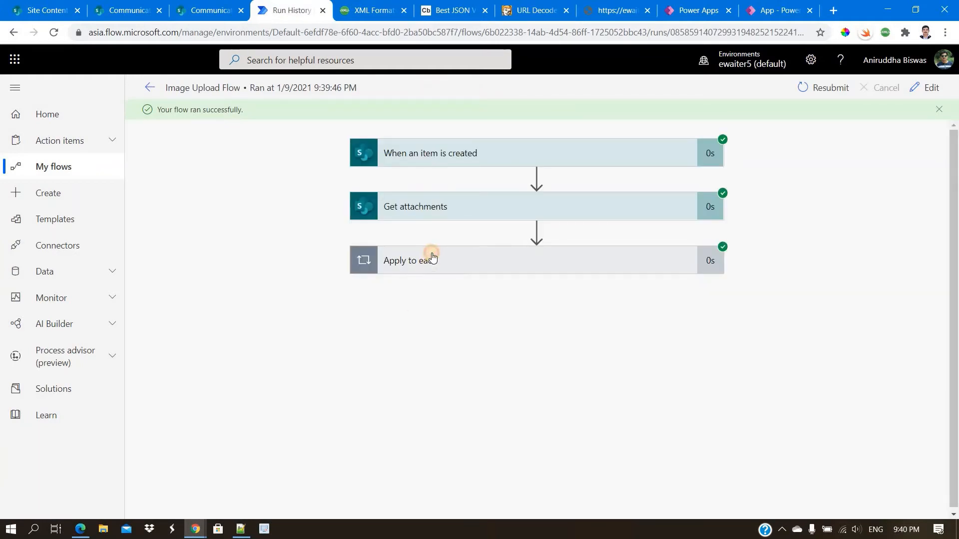
left_click(432, 257)
left_click(446, 327)
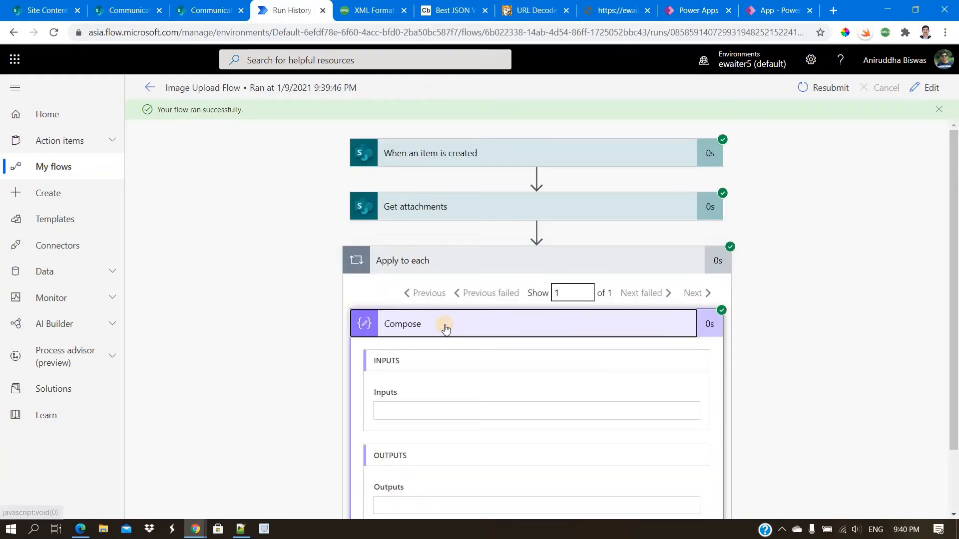
scroll(445, 324, "down", 5)
scroll(608, 372, "down", 1)
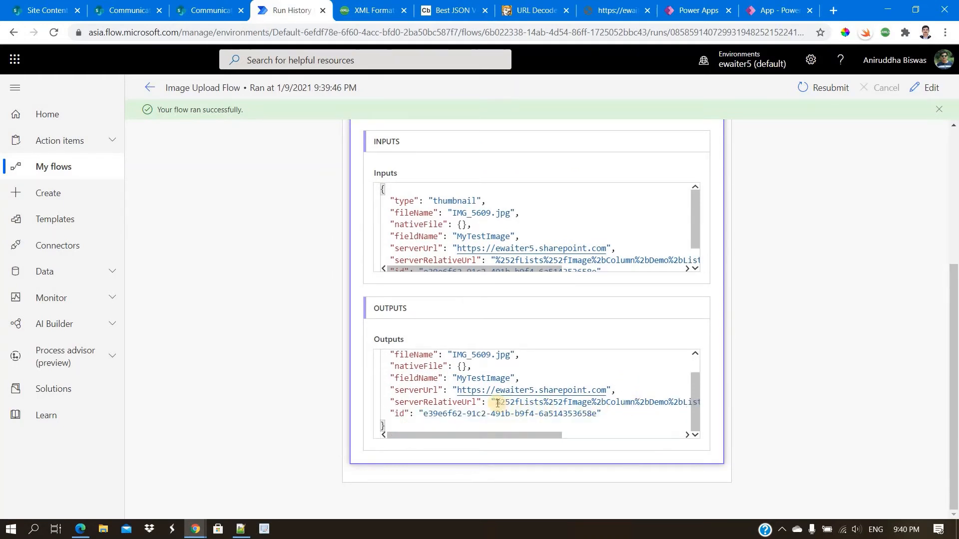
Step: Copy the serverRelativeUrl value from the Compose output and decode it twice in the URL Decoder/Encoder
left_click_drag(496, 403, 674, 403)
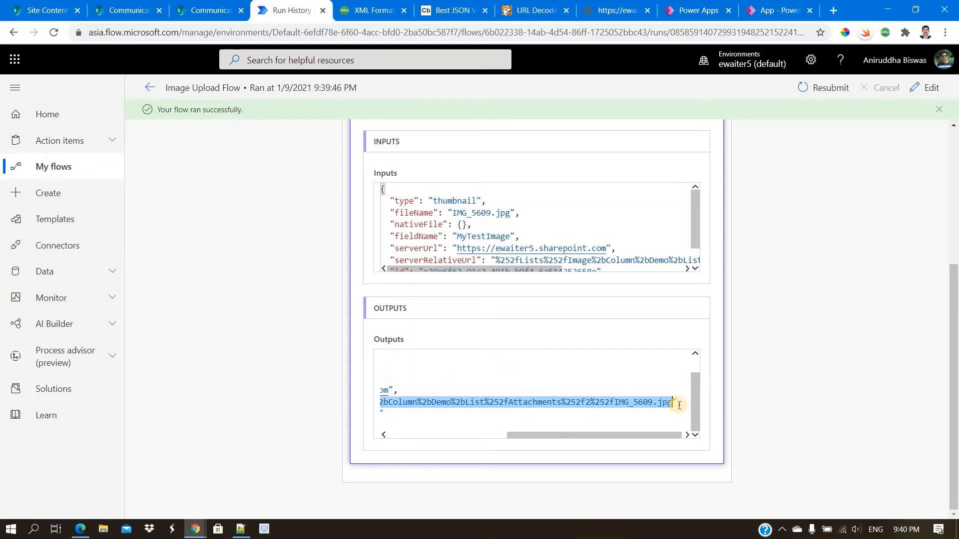
left_click(553, 11)
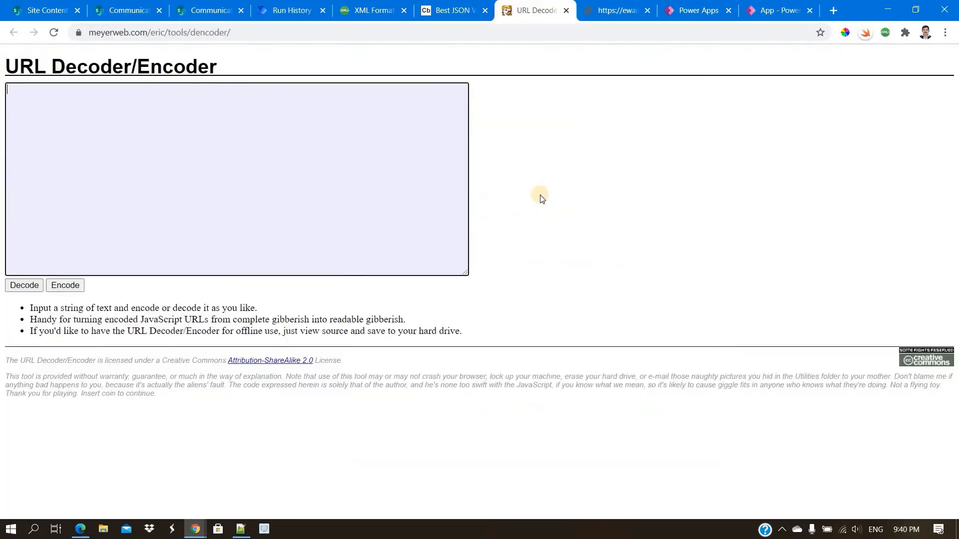
left_click(275, 115)
key("ctrl+v")
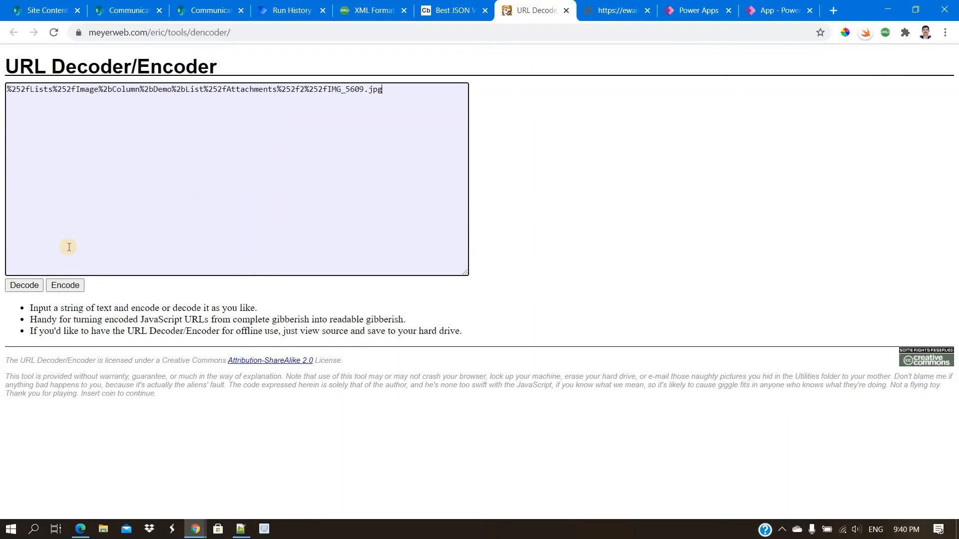
left_click(20, 286)
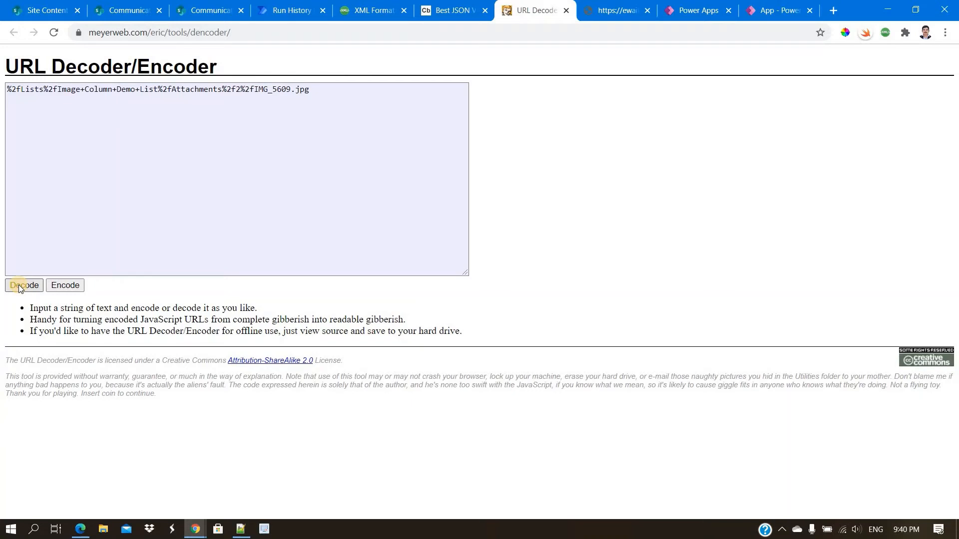
left_click(20, 286)
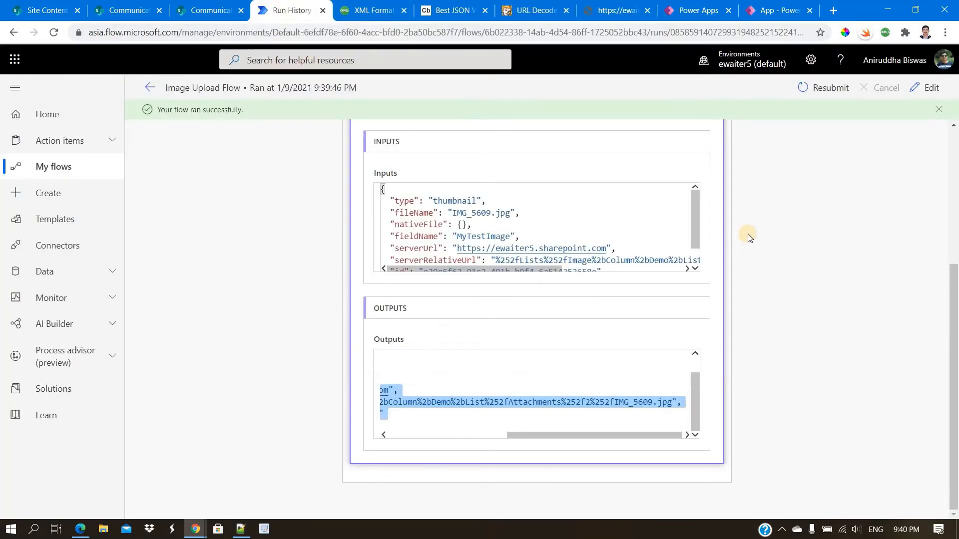
Step: Edit Image Upload Flow and remove the Id dynamic content from serverRelativeUrl in the Compose JSON
scroll(745, 235, "up", 4)
left_click(927, 87)
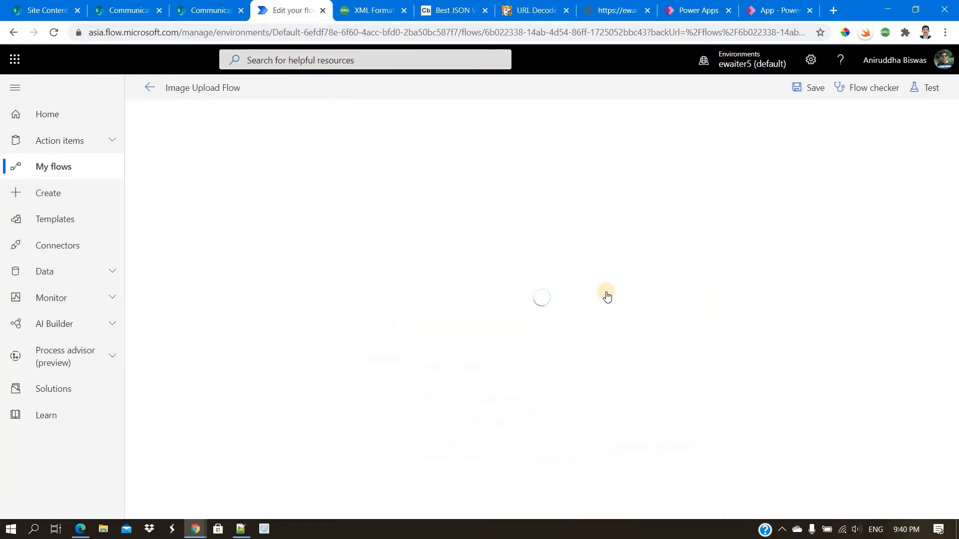
left_click(477, 243)
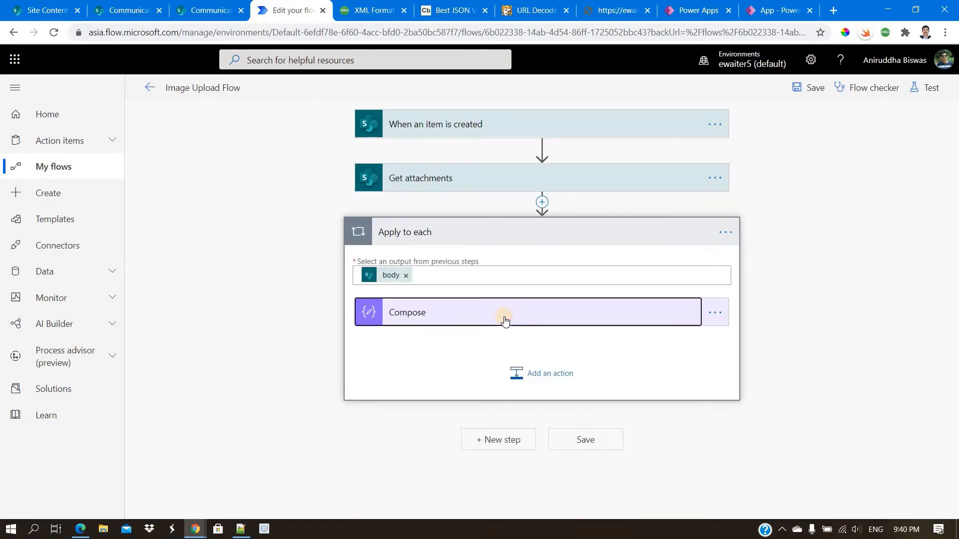
left_click(505, 319)
scroll(504, 353, "down", 2)
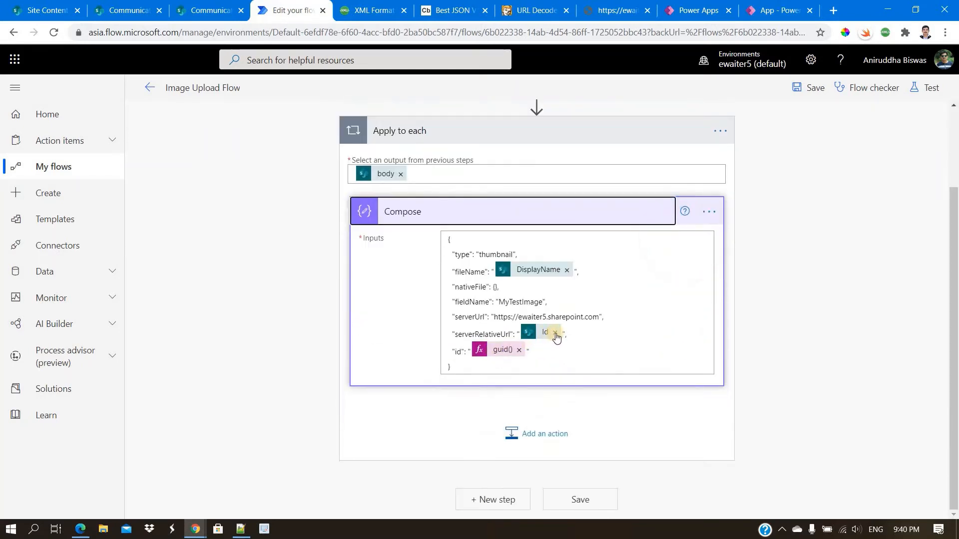
left_click(555, 333)
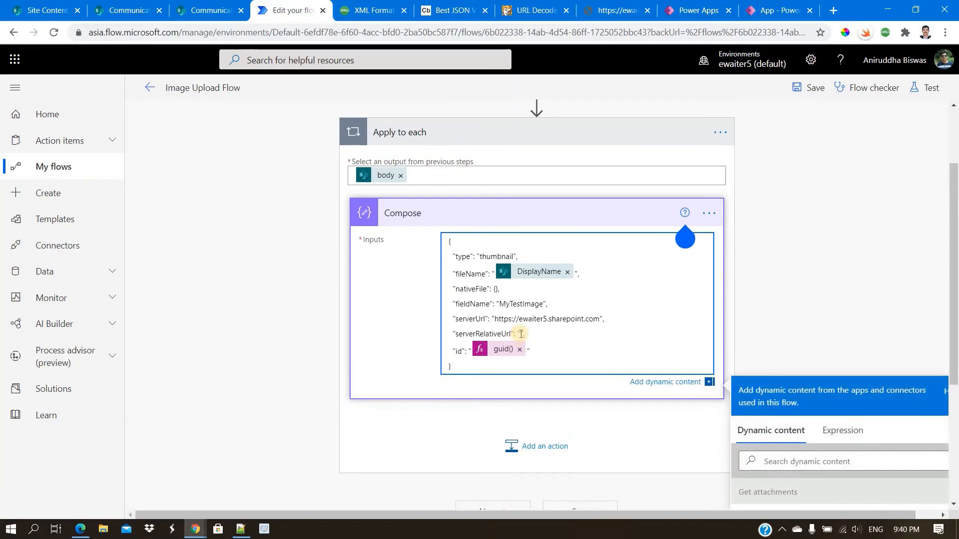
Step: Enter the expression decodeUriComponent(decodeUriComponent(items('Apply_to_each')?['Id'])) for the empty serverRelativeUrl value in the Compose JSON
left_click(520, 334)
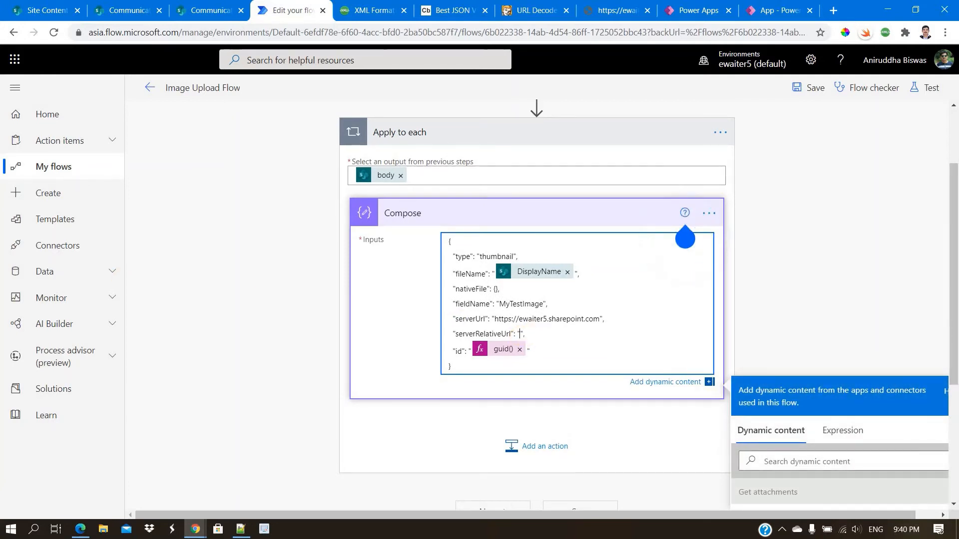
scroll(854, 309, "down", 3)
left_click(842, 305)
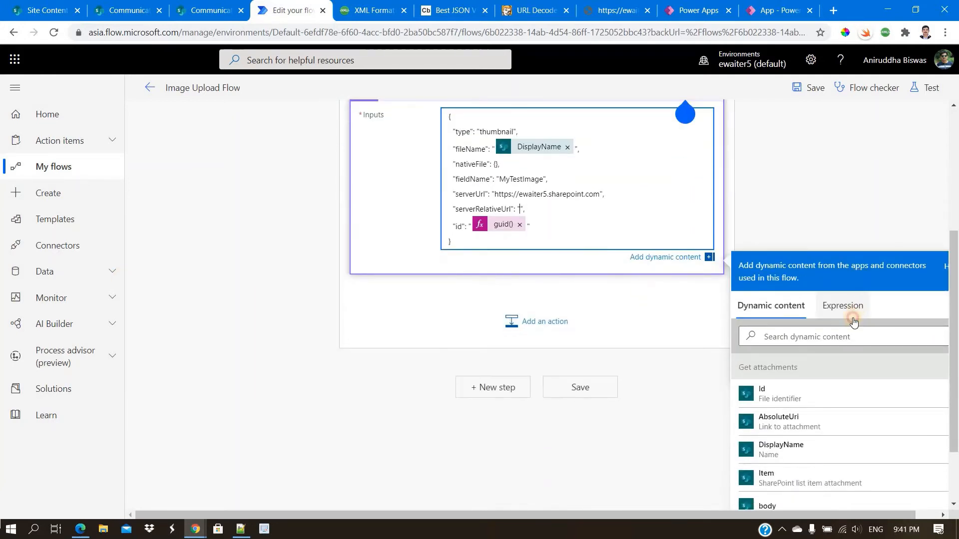
key("ctrl+v")
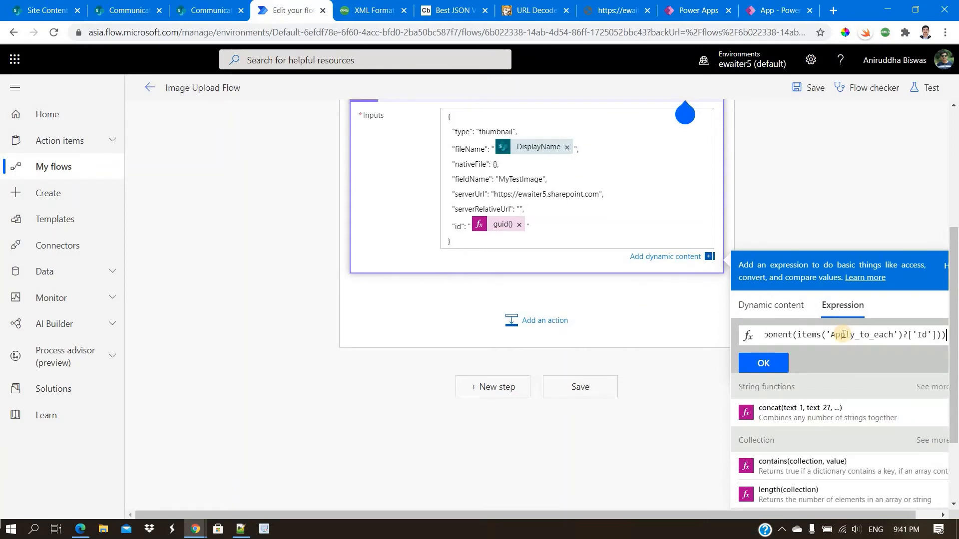
Step: Examine the nested decodeUriComponent expression from start to end and compare its Apply_to_each reference with the loop's name
left_click_drag(793, 337, 943, 336)
left_click(794, 336)
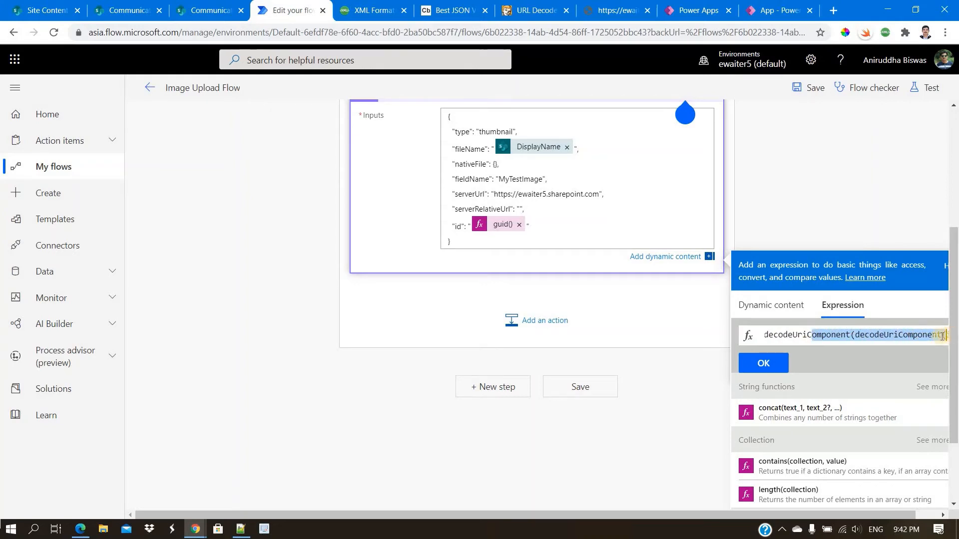
left_click(937, 337)
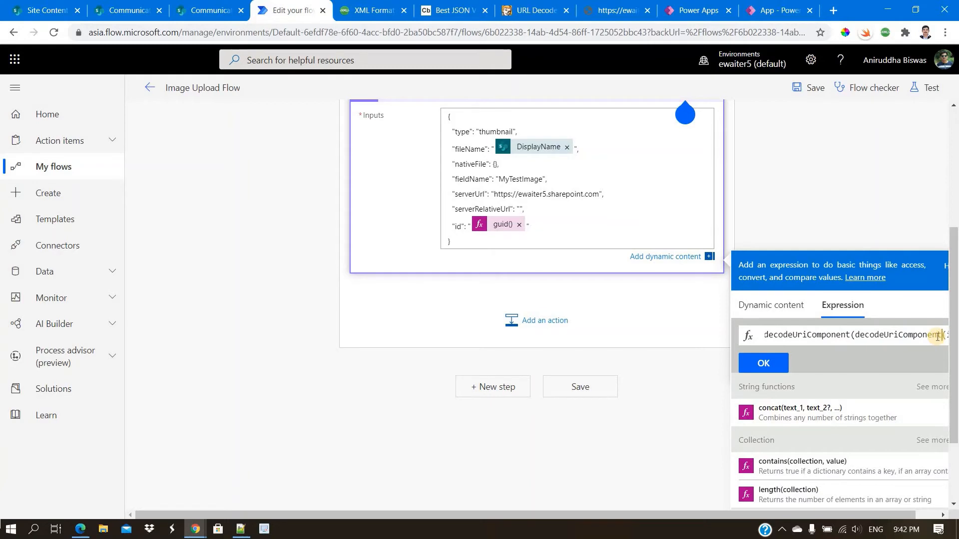
key("Right")
key("Right")
key("Right")
key("Right")
key("Right")
key("Right")
key("Right")
key("Right")
key("Right")
key("Right")
key("Right")
key("Right")
key("Right")
key("Right")
key("Right")
key("Right")
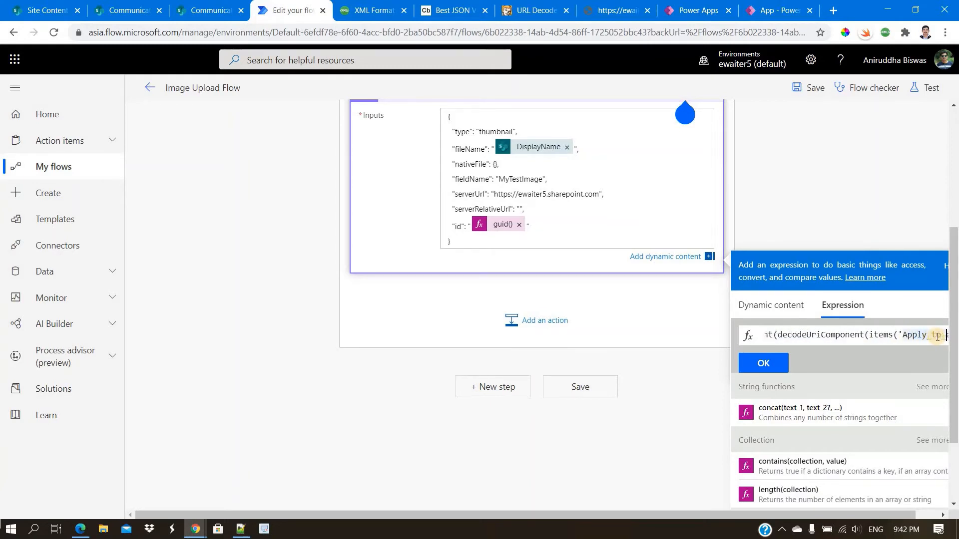
key("Right")
key("Right")
key("Right")
key("Right")
key("Right")
key("Right")
key("Right")
key("Right")
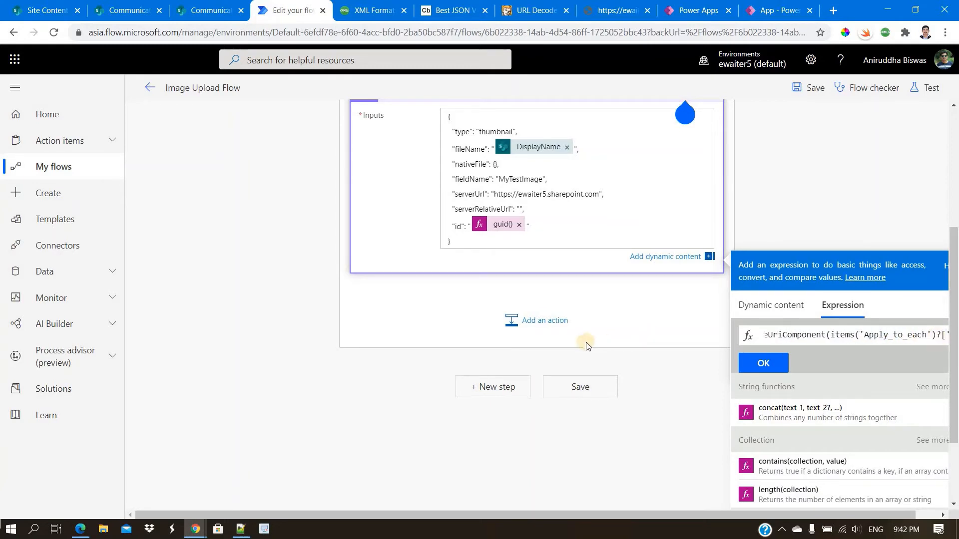
scroll(587, 346, "up", 3)
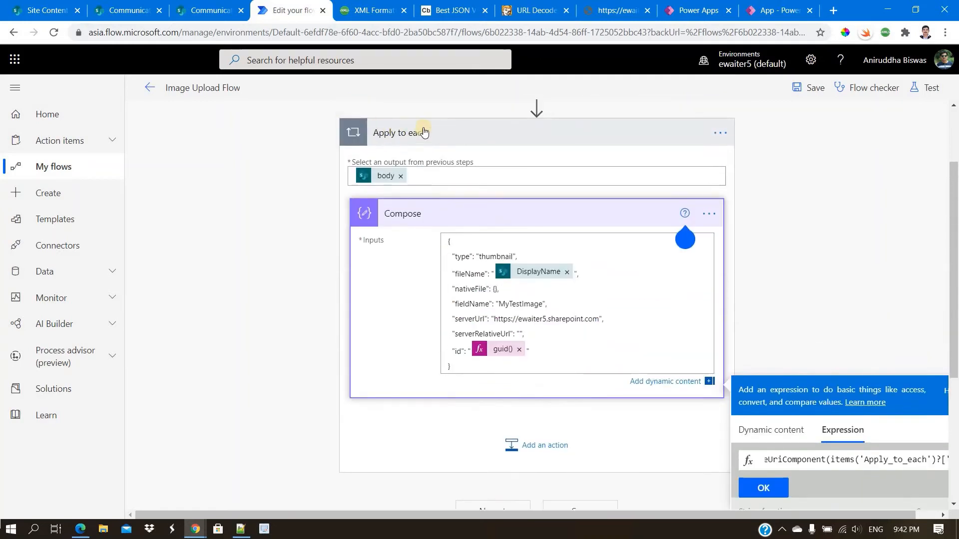
scroll(849, 397, "down", 3)
left_click(880, 335)
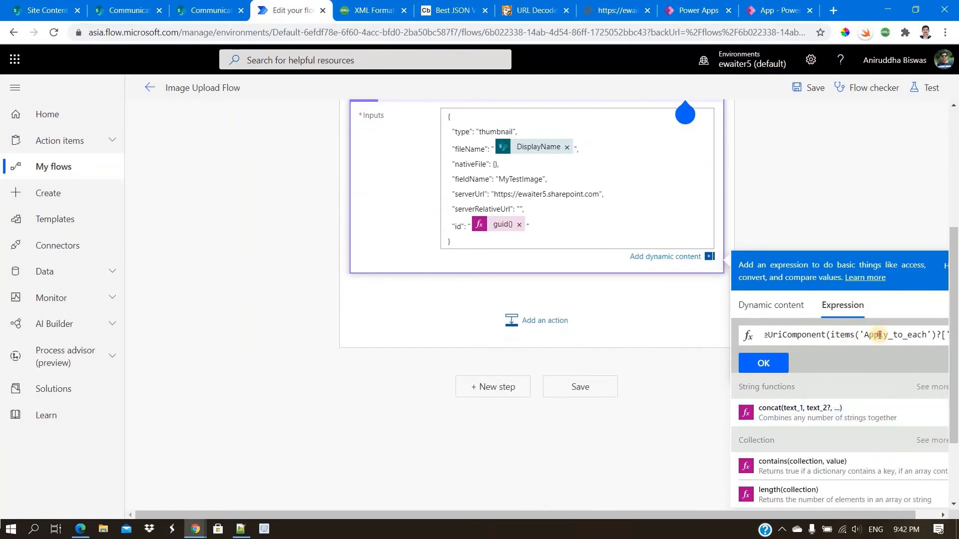
double_click(880, 335)
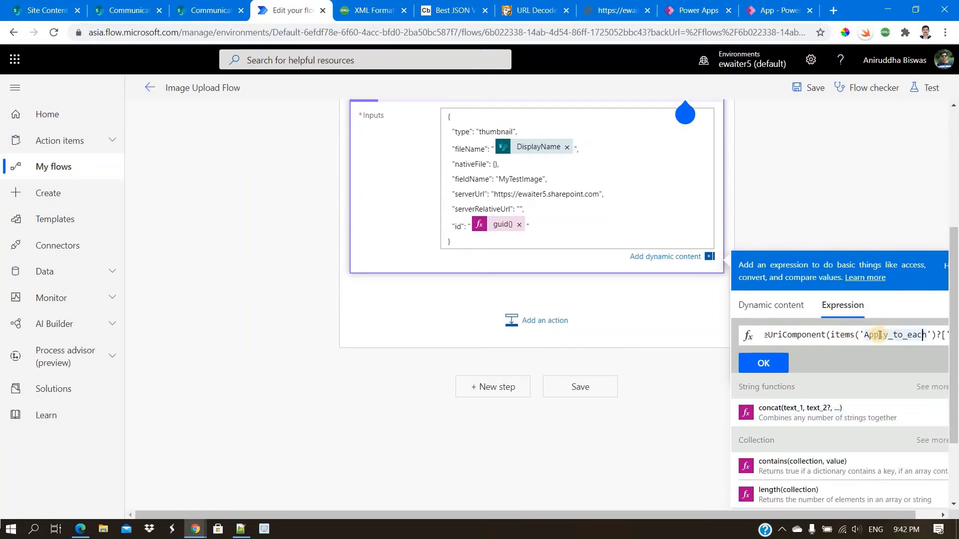
key("Right")
key("Right")
key("Right")
key("Right")
key("Right")
key("Right")
key("Right")
key("Right")
key("Right")
key("Right")
key("Right")
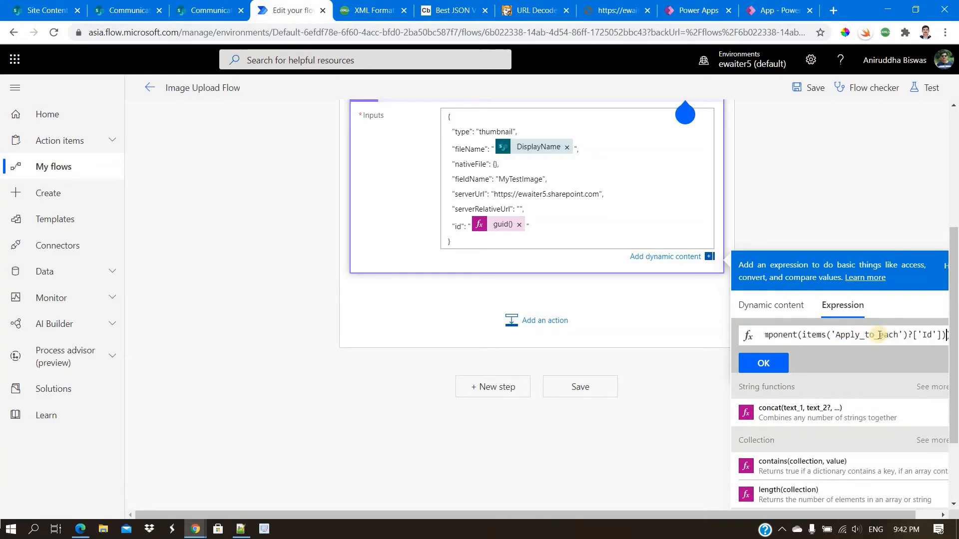
Step: Insert the decode expression between the serverRelativeUrl quotes and save the flow
left_click(763, 364)
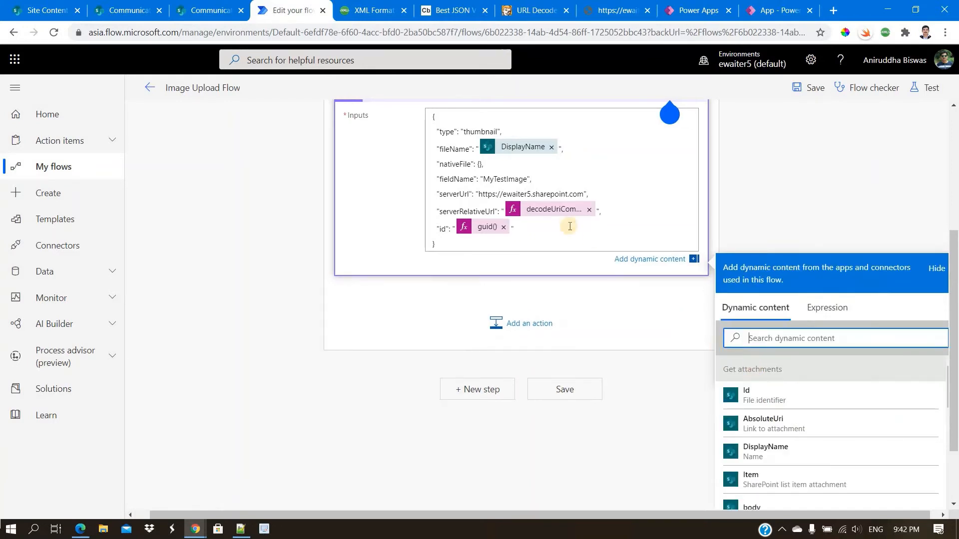
left_click(813, 90)
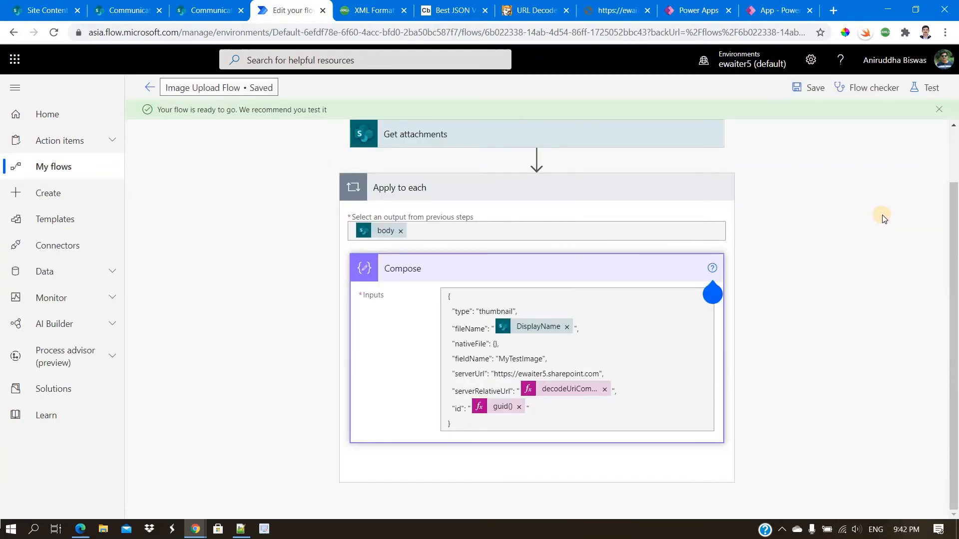
Step: Test the flow automatically with the recently used trigger from the Succeeded run
left_click(925, 86)
left_click(791, 152)
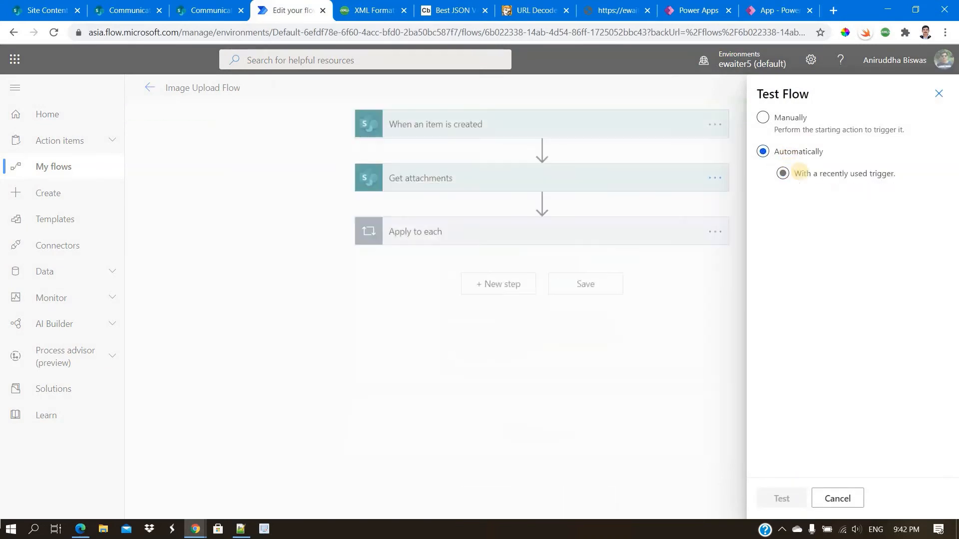
left_click(798, 173)
left_click(799, 204)
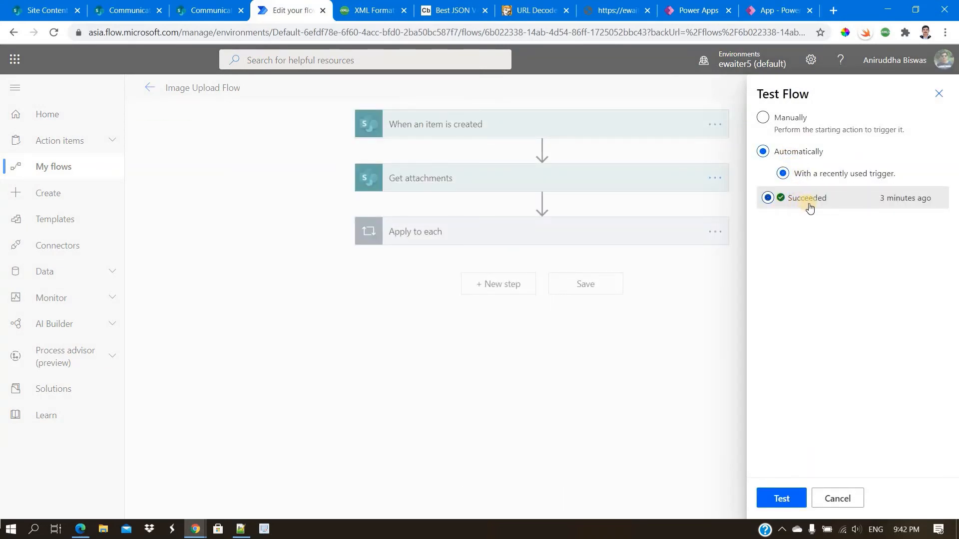
left_click(782, 500)
left_click(781, 502)
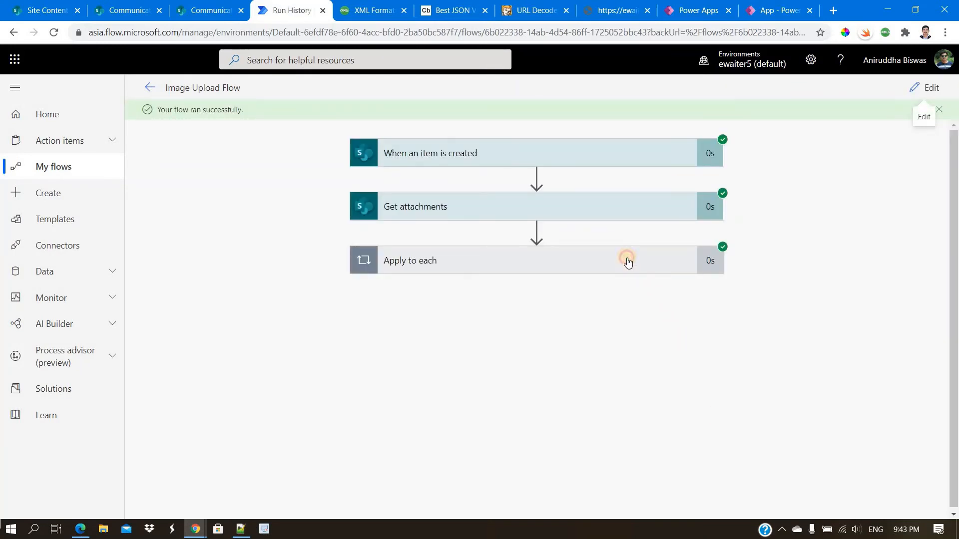
Step: Examine the Compose output inside Apply to each in the test run, including its serverRelativeUrl value
left_click(605, 329)
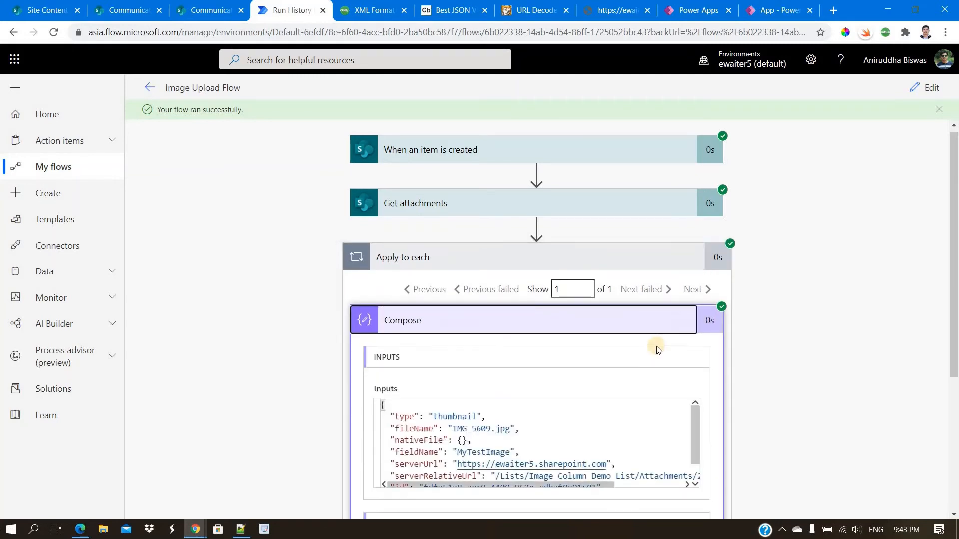
scroll(591, 381, "down", 4)
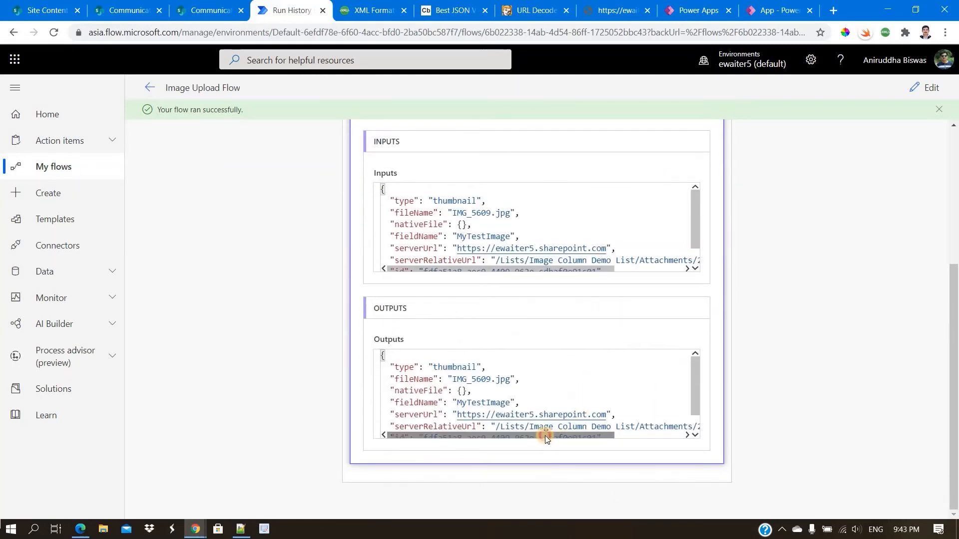
scroll(519, 403, "down", 1)
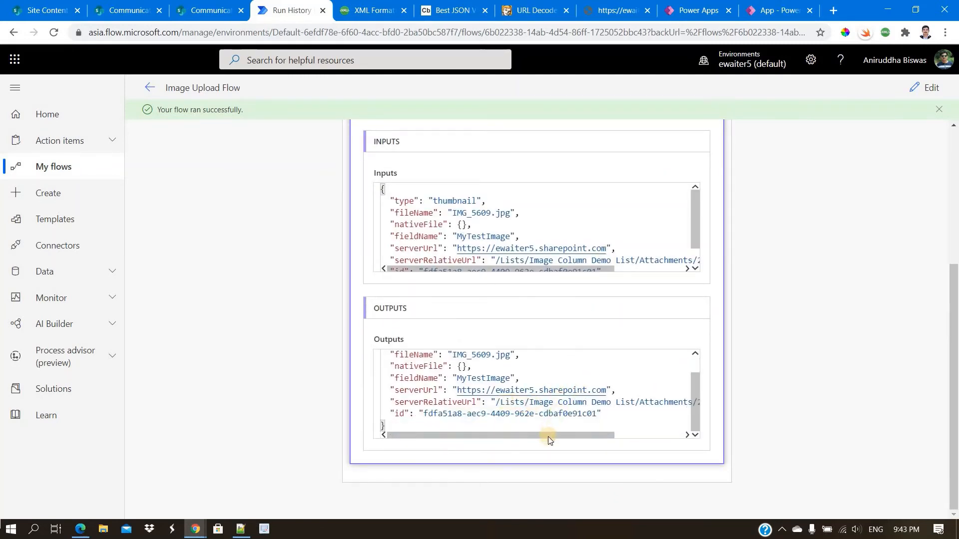
mouse_move(547, 436)
left_mouse_down()
mouse_move(625, 441)
mouse_move(536, 433)
left_mouse_up()
Step: Edit the flow and add a Send an HTTP request to SharePoint action after Compose inside Apply to each
left_click(929, 90)
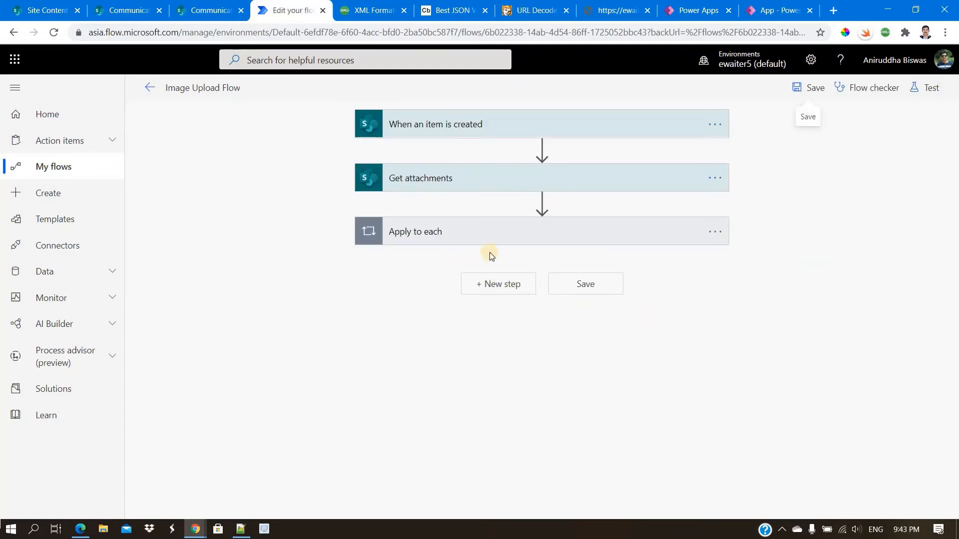
left_click(494, 238)
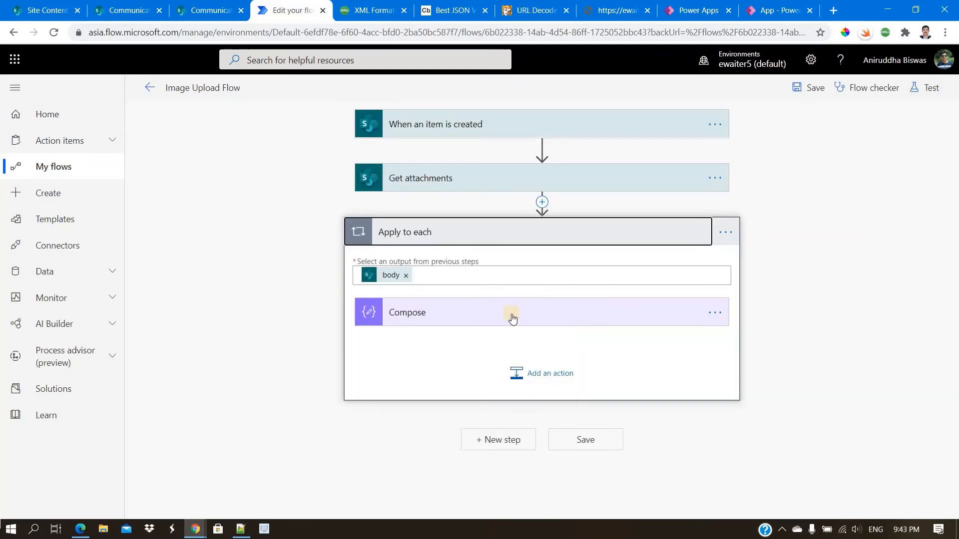
left_click(537, 373)
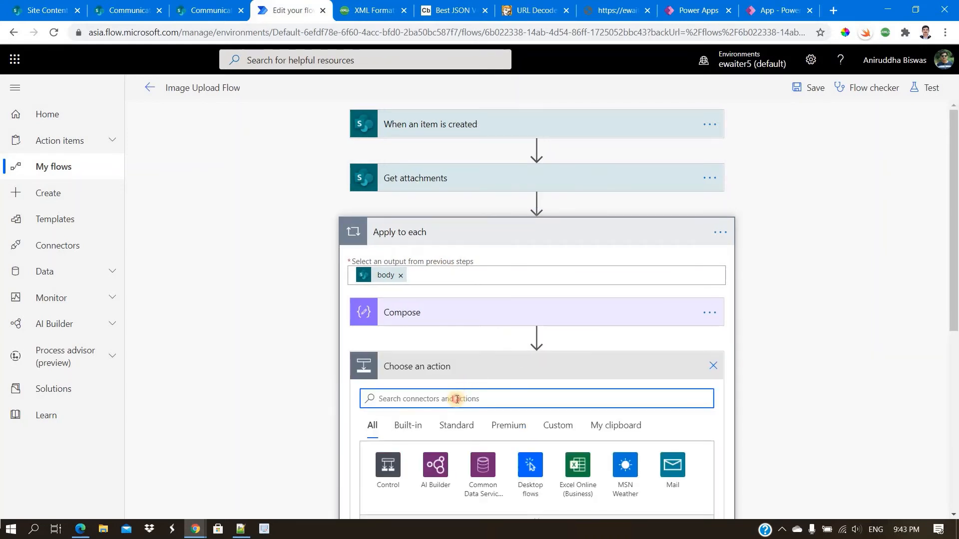
type("send")
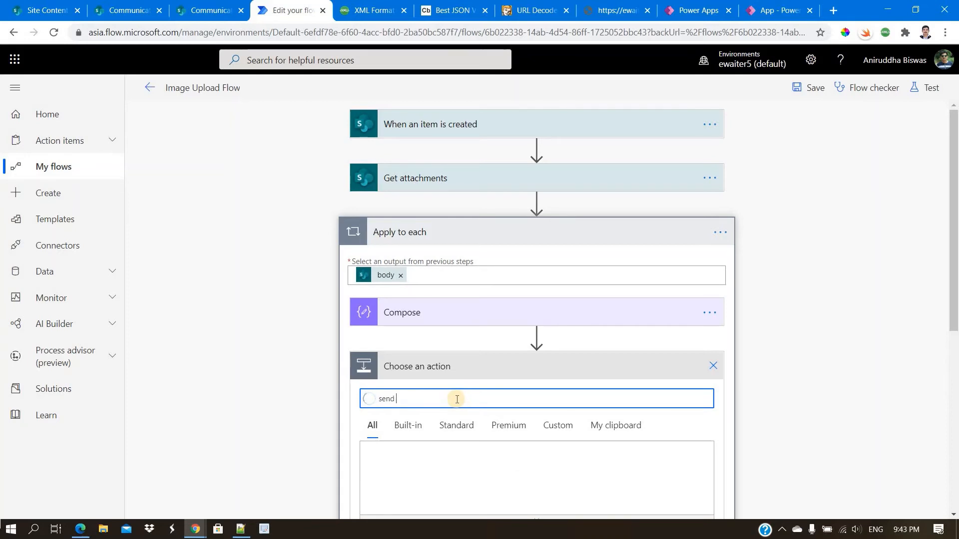
type(" an htt")
scroll(749, 350, "down", 4)
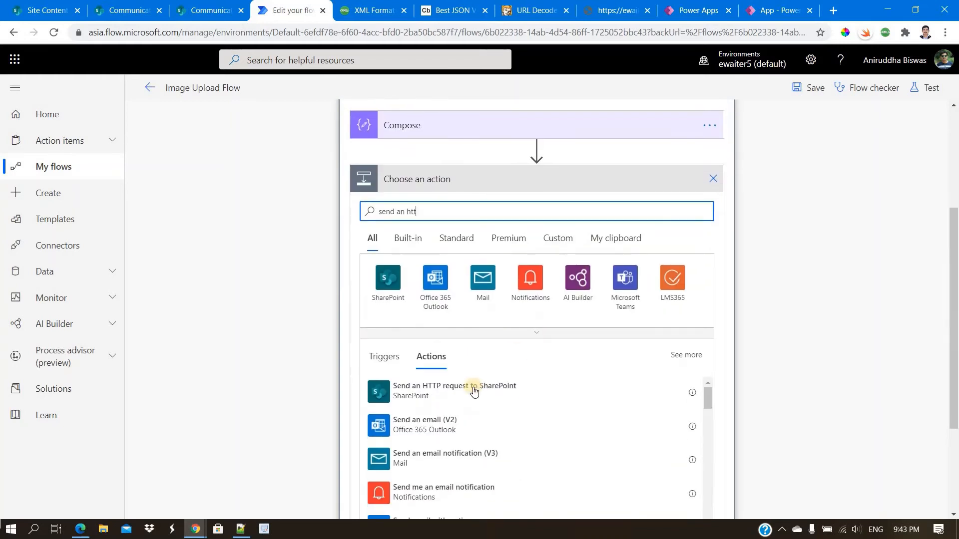
left_click(473, 390)
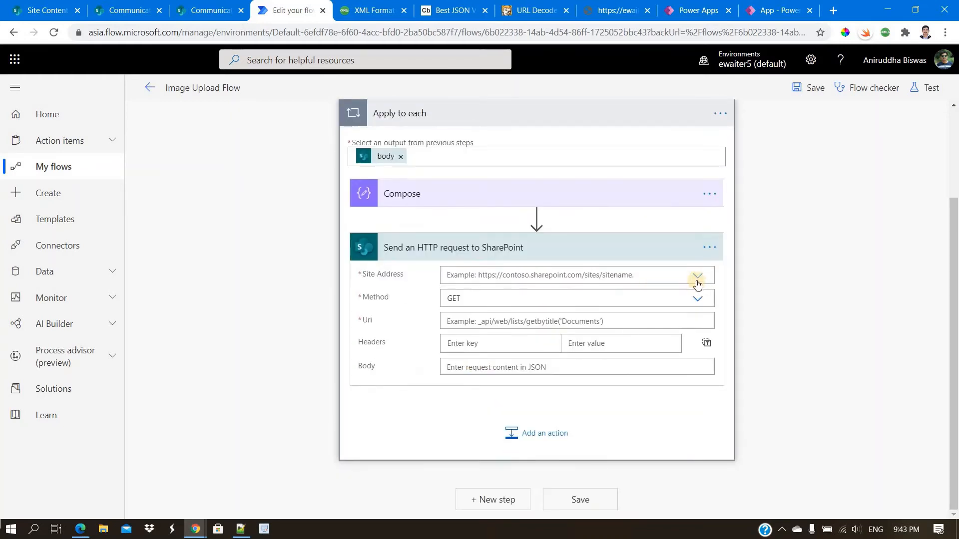
left_click(696, 278)
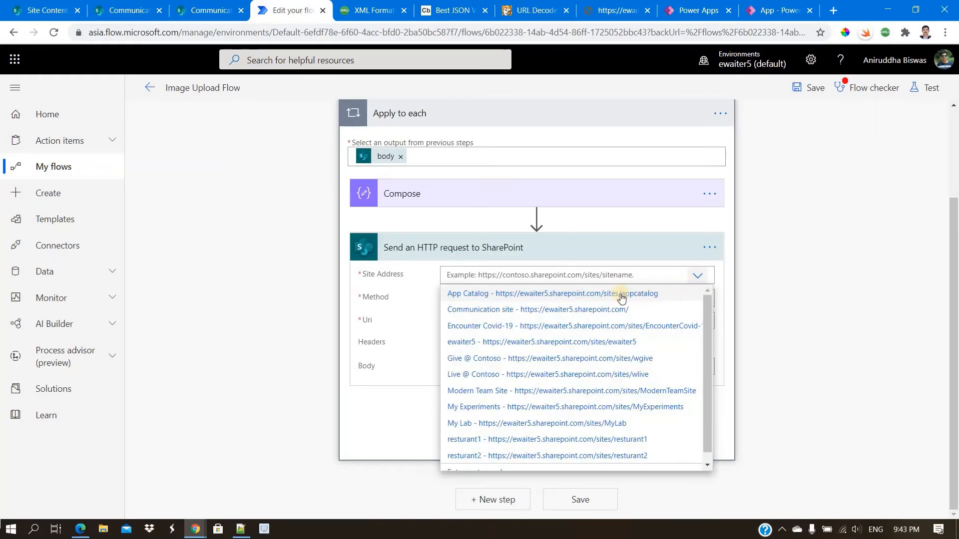
left_click(577, 310)
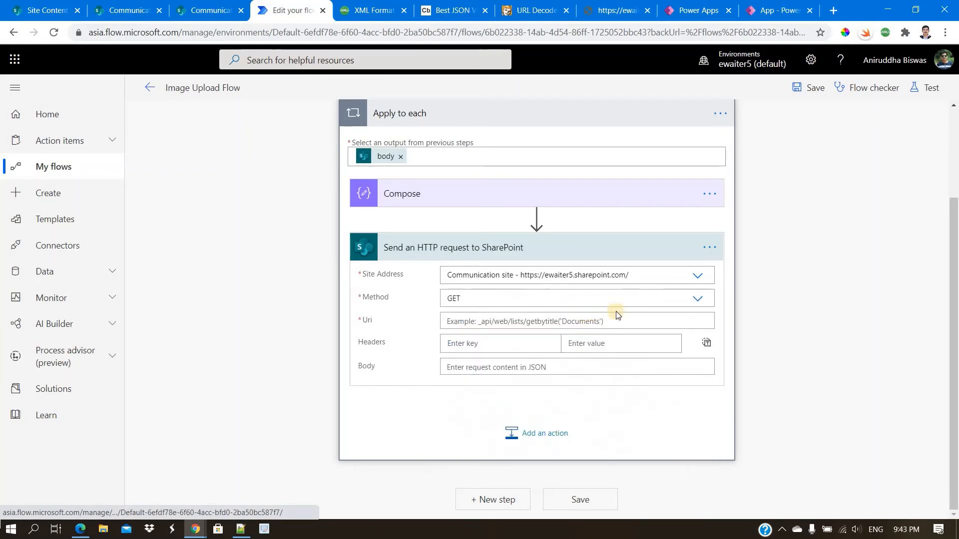
left_click(695, 299)
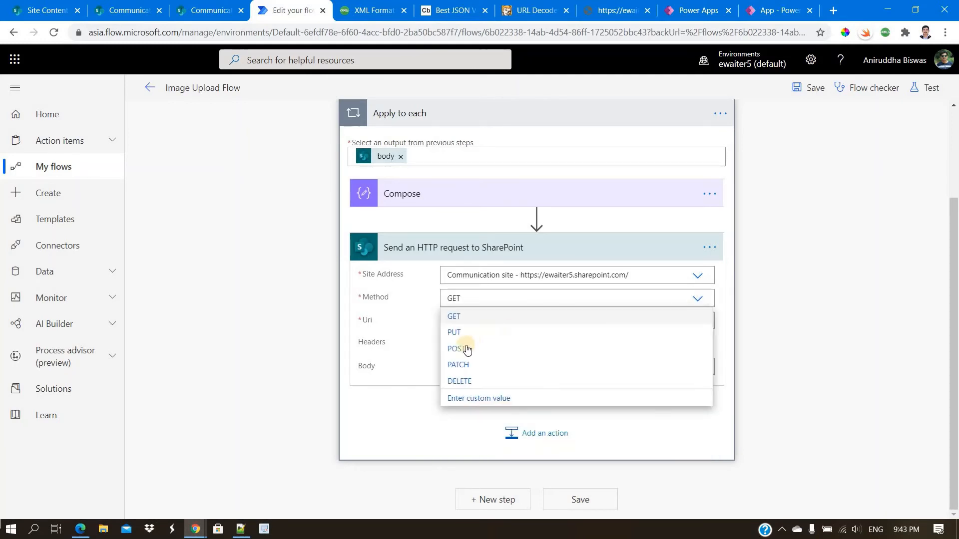
left_click(464, 346)
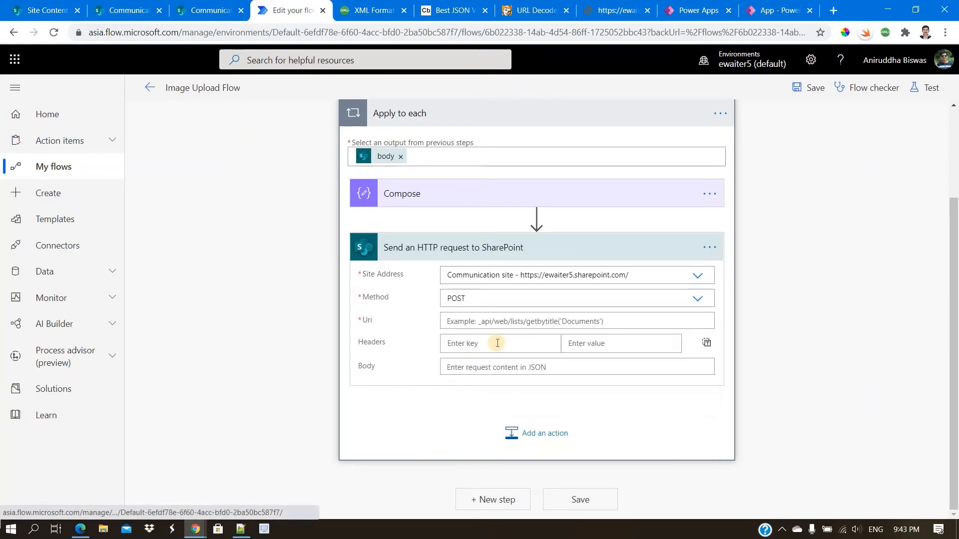
Step: Copy the path _api/web/lists/getbytitle('Image%20Column%20Demo%20List')/items(1) from the open REST API page's address for the request's Uri
left_click(537, 322)
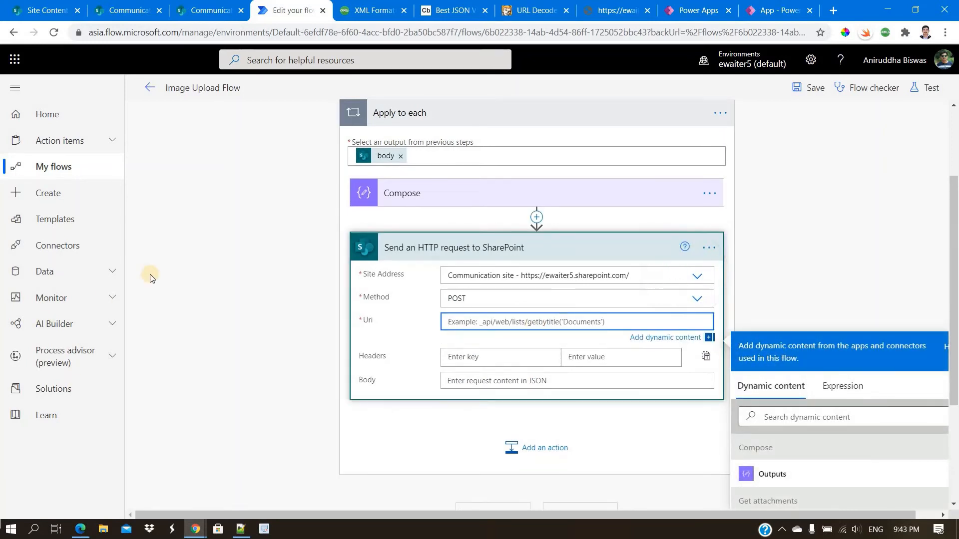
left_click(207, 10)
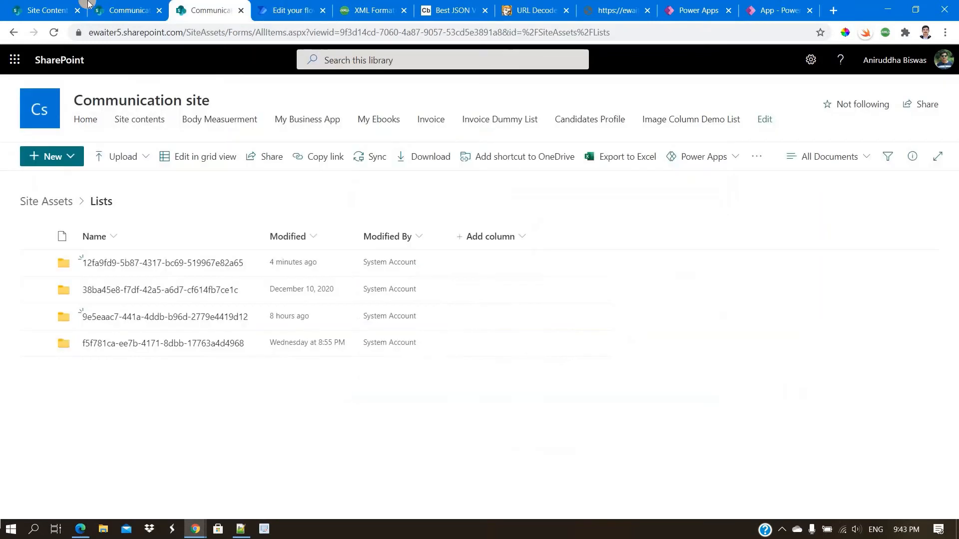
left_click(47, 10)
left_click(128, 10)
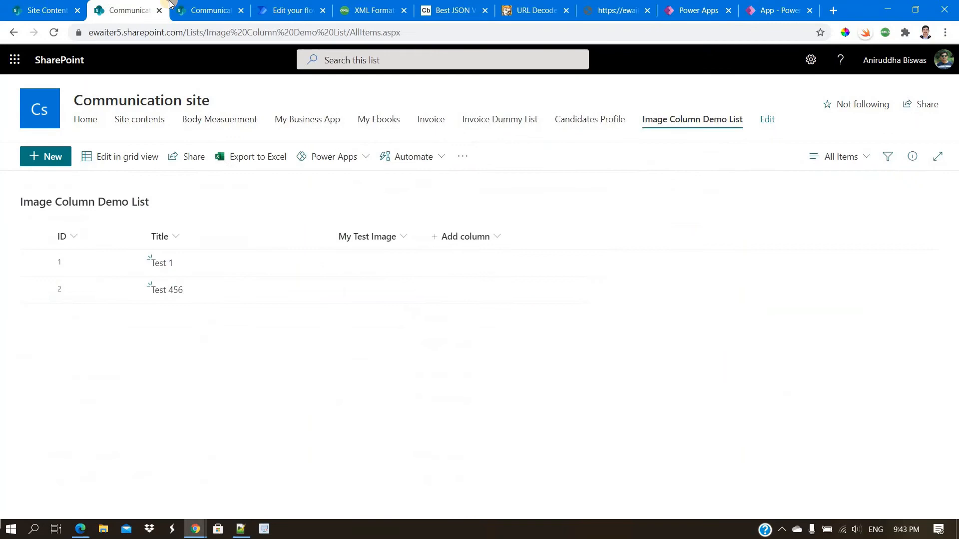
left_click(608, 10)
left_click(469, 30)
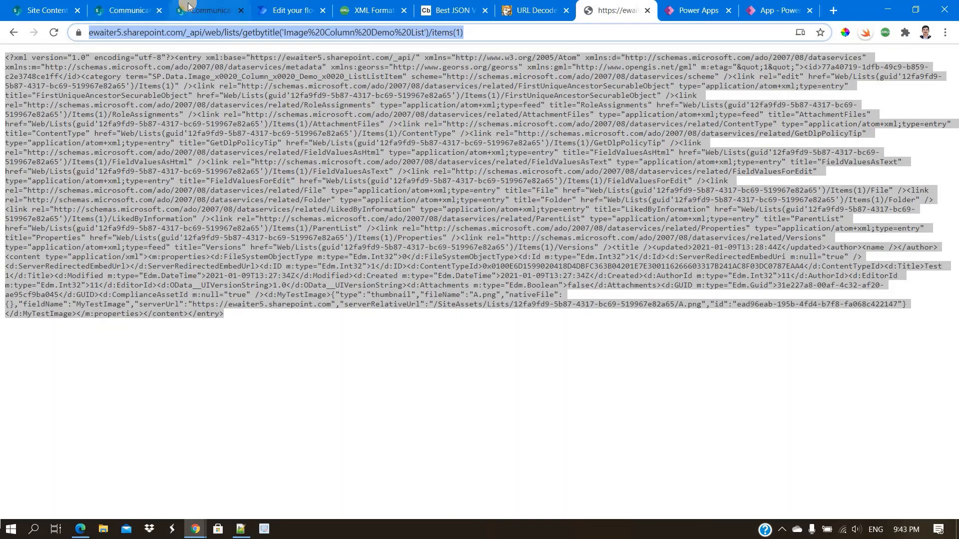
left_click(210, 33)
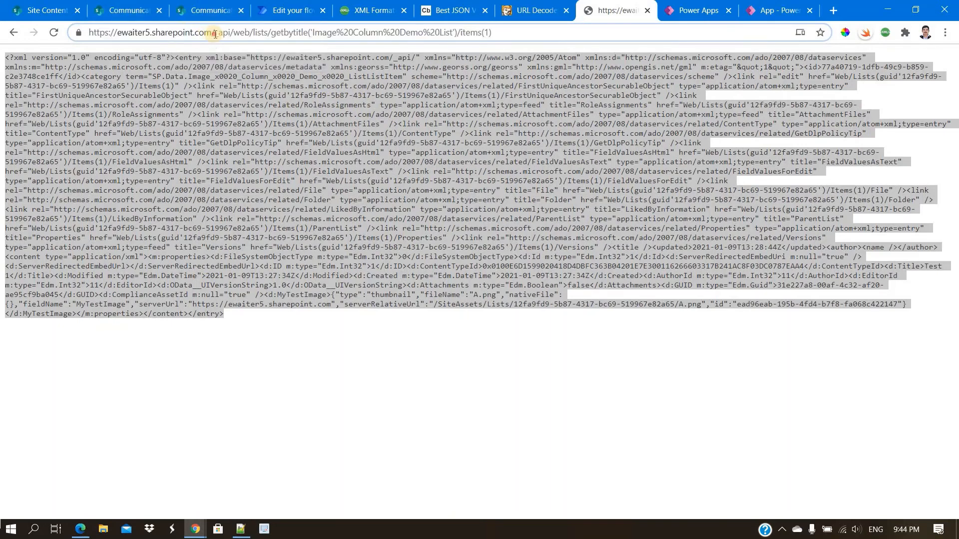
left_click_drag(214, 33, 535, 42)
key("ctrl+c")
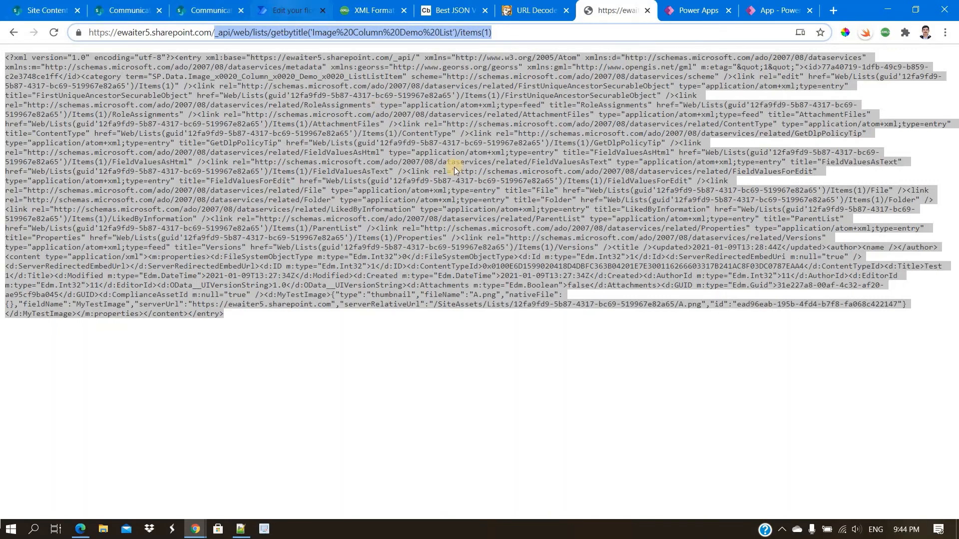
Step: Fill the HTTP request's Uri with the copied REST path and append /ValidateUpdateListItem to it
left_click(291, 10)
key("ctrl+v")
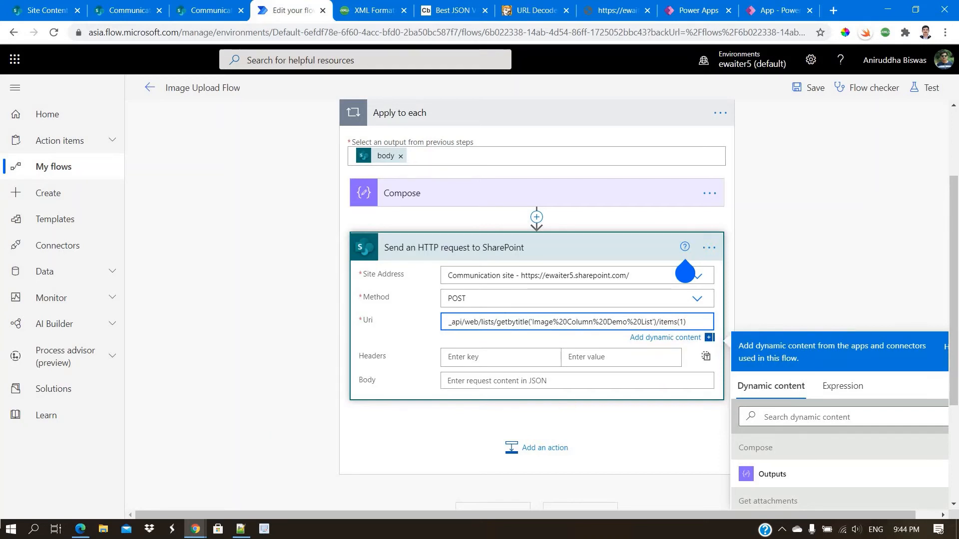
left_click(440, 463)
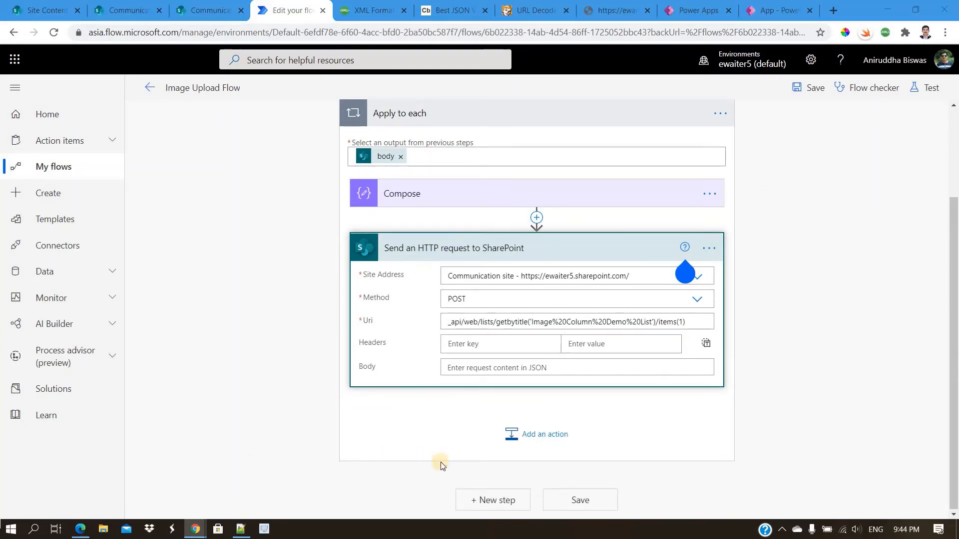
left_click(694, 322)
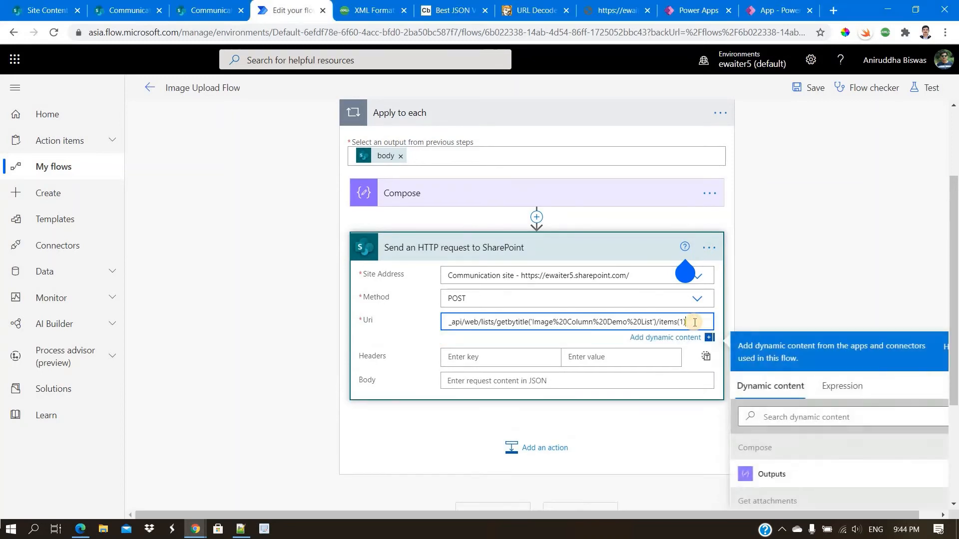
type("ValidateUpdateListItem")
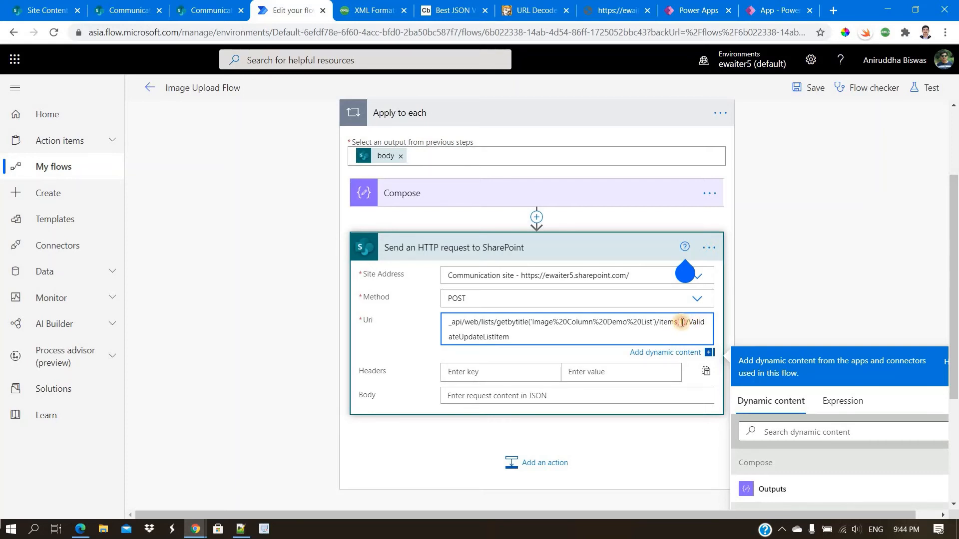
Step: Replace the fixed item number in the Uri's items() with the ID dynamic value from When an item is created
key("BackSpace")
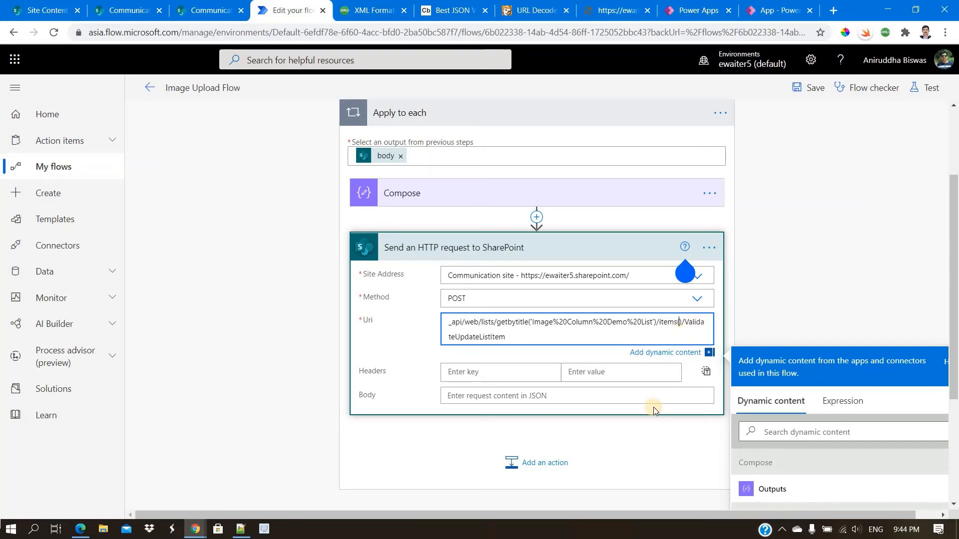
scroll(701, 405, "down", 3)
scroll(701, 406, "down", 1)
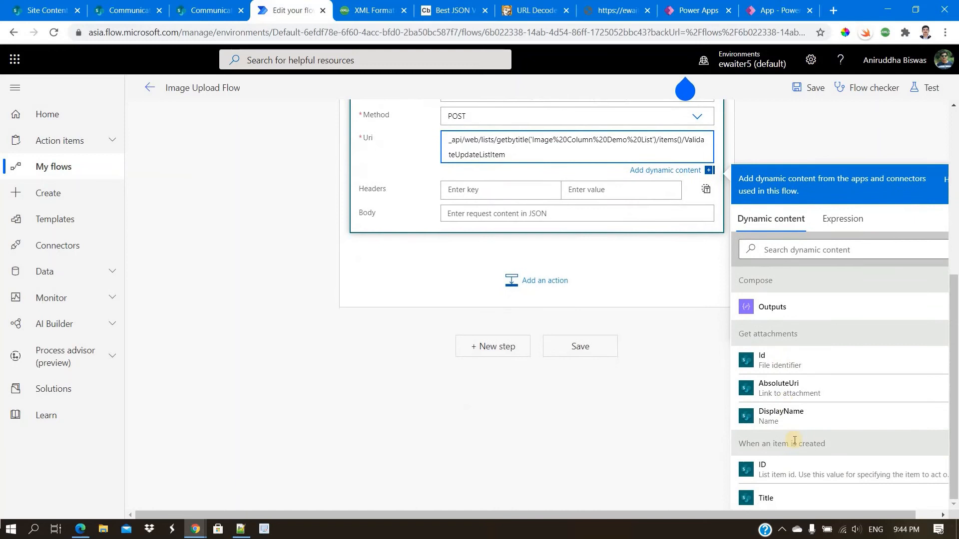
left_click(784, 471)
scroll(639, 392, "up", 2)
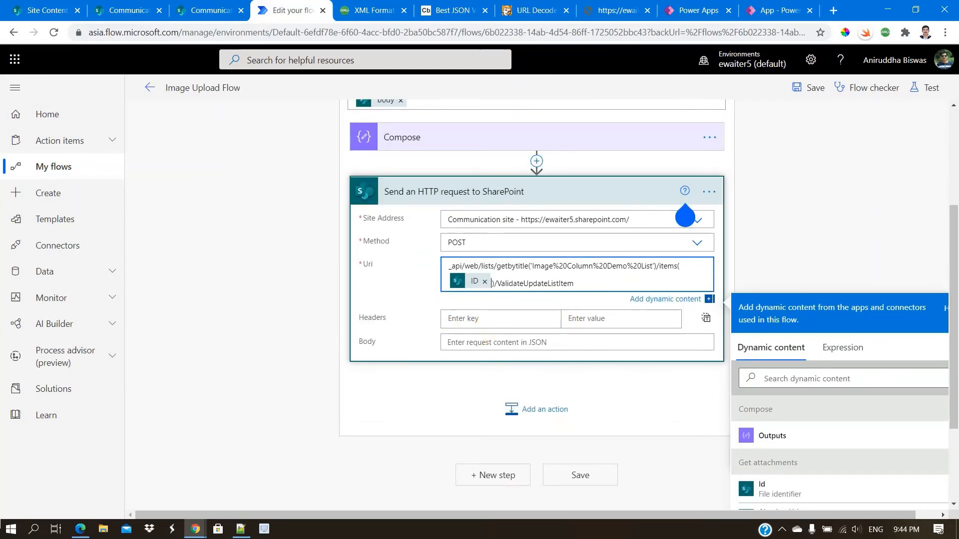
Step: Add a content-type header with the value application/json; odata=verbose to the HTTP request
key("alt+Tab")
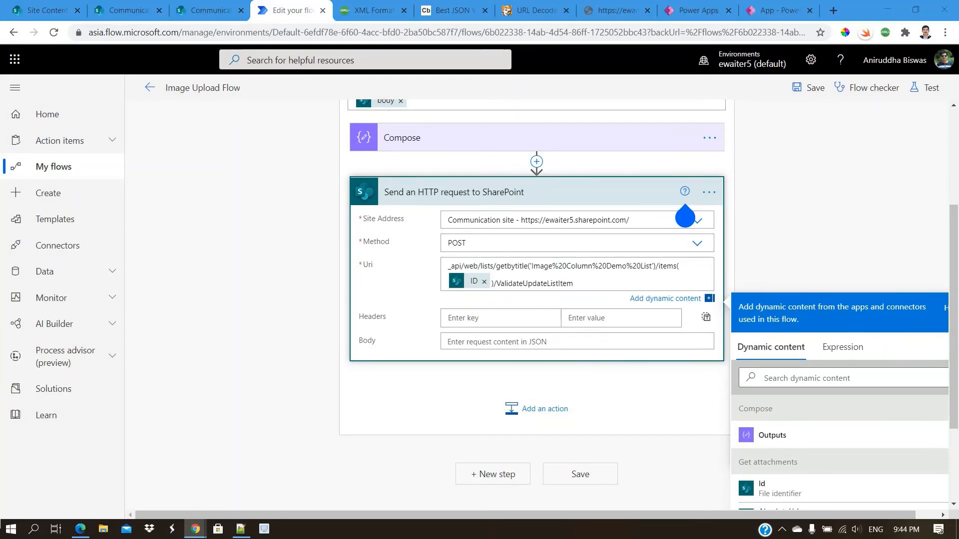
left_click(497, 317)
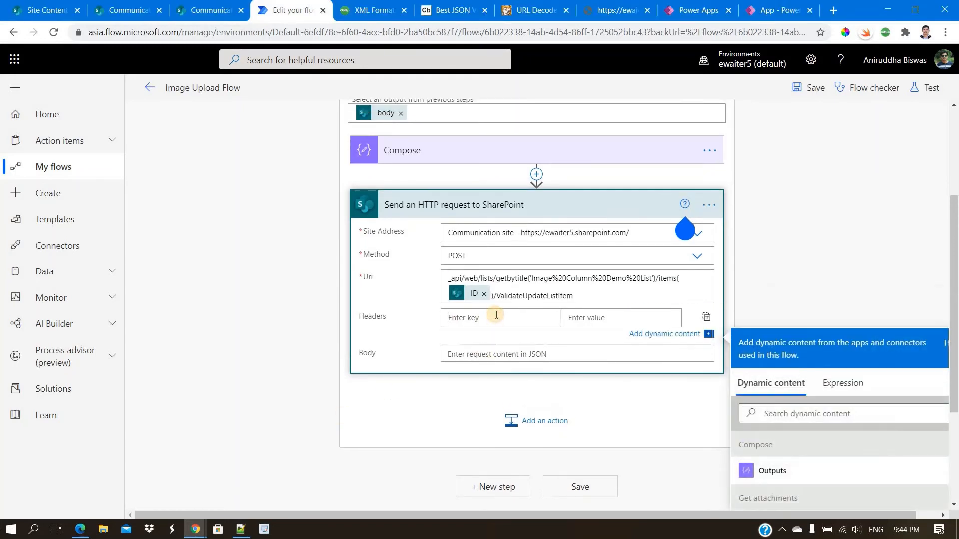
type("content-type")
key("alt+Tab")
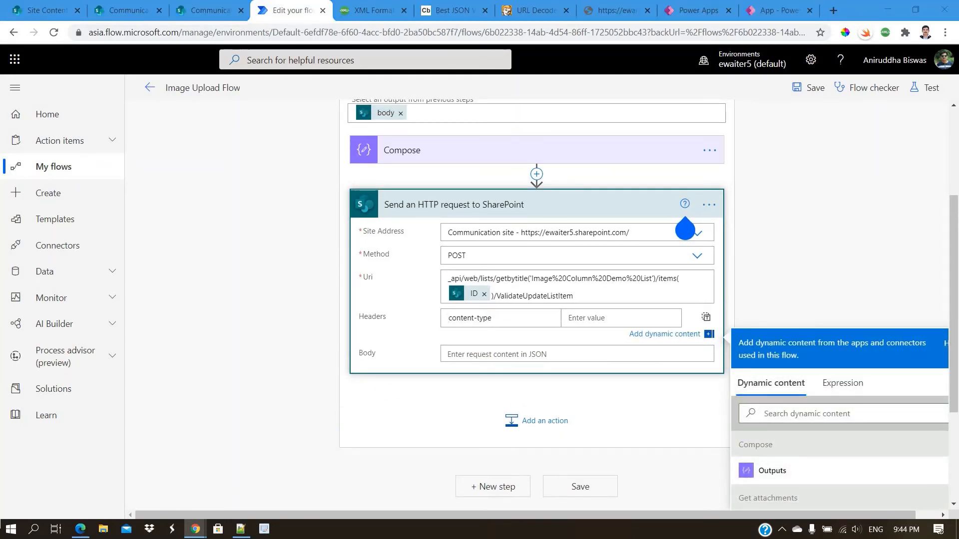
left_click(589, 327)
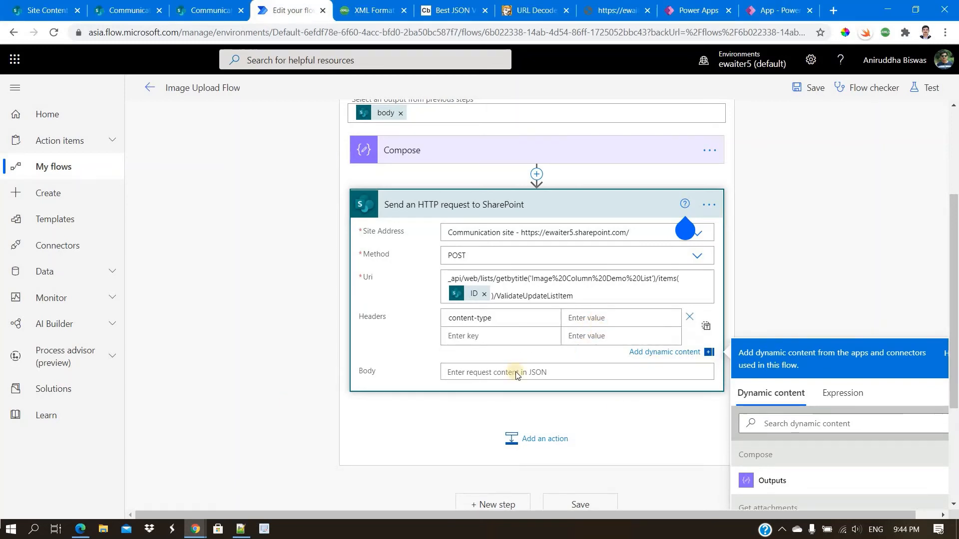
type("application/json; odata=verbose")
left_click(222, 395)
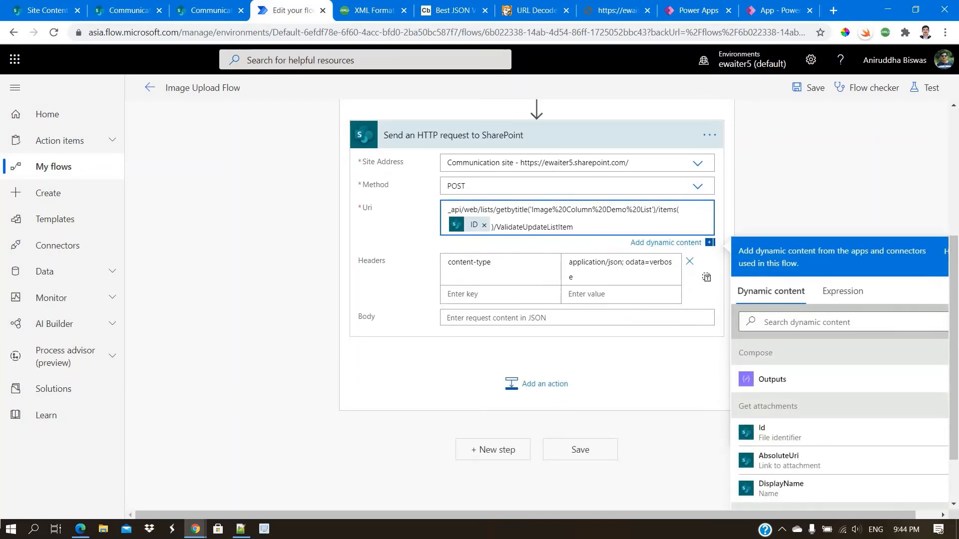
Step: Fill the request's Body with formValues JSON using FieldName 'NewImageColumn' and the Compose Outputs as the quoted FieldValue
key("alt+Tab")
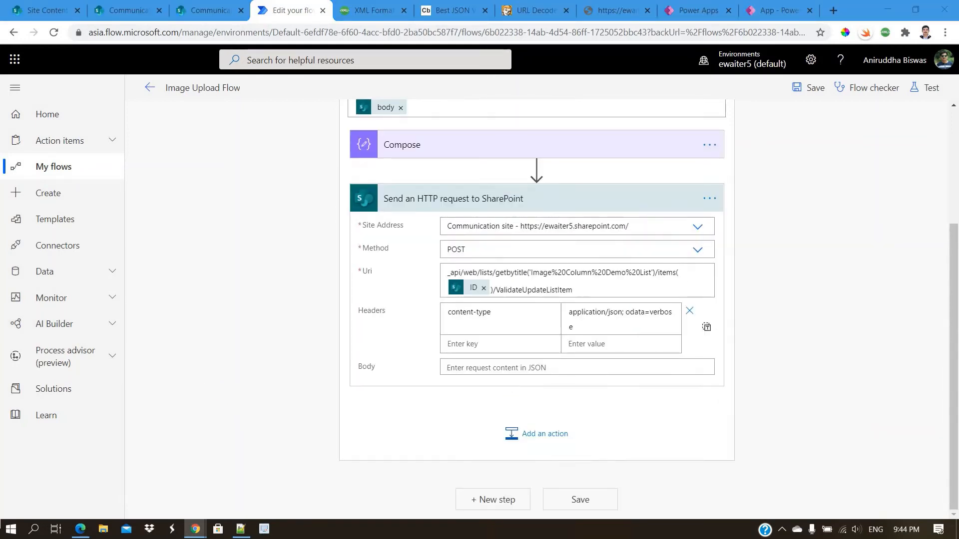
left_click(464, 374)
type("{ \"formValues\":[ {    'FieldName':'NewImageColumn',    'FieldValue':'' } ] }")
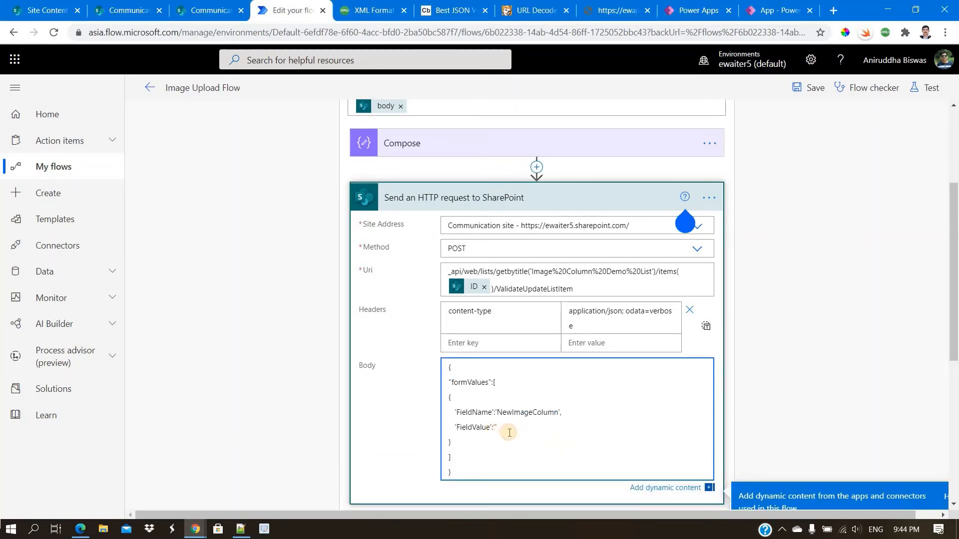
scroll(772, 343, "down", 2)
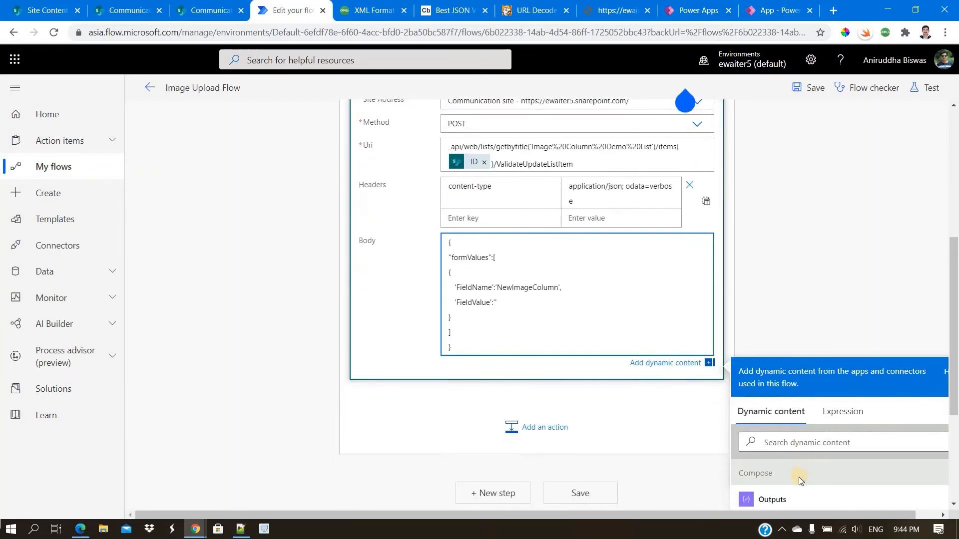
left_click(795, 501)
scroll(764, 292, "up", 2)
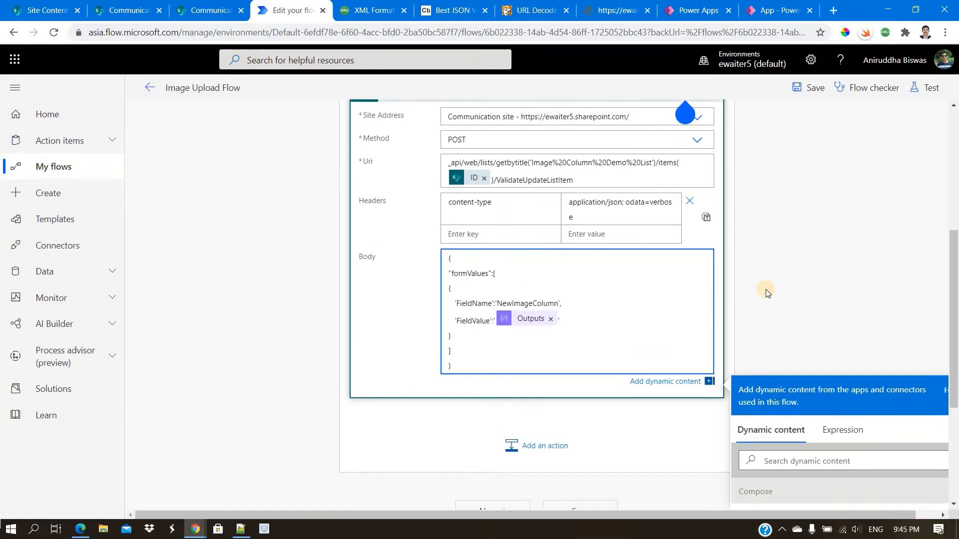
Step: Save the flow and reload the Image Column Demo List page in SharePoint
scroll(768, 293, "up", 3)
scroll(766, 290, "down", 5)
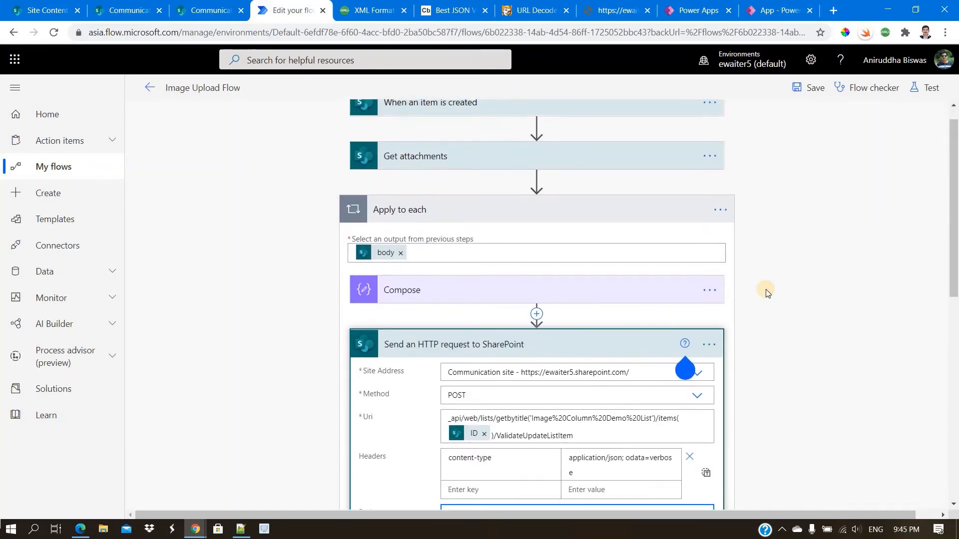
scroll(766, 289, "up", 5)
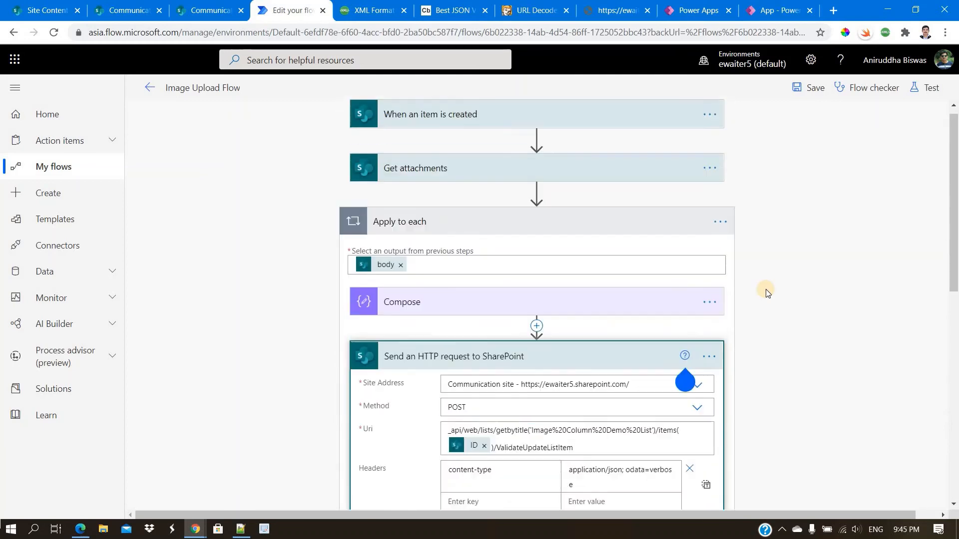
left_click(810, 88)
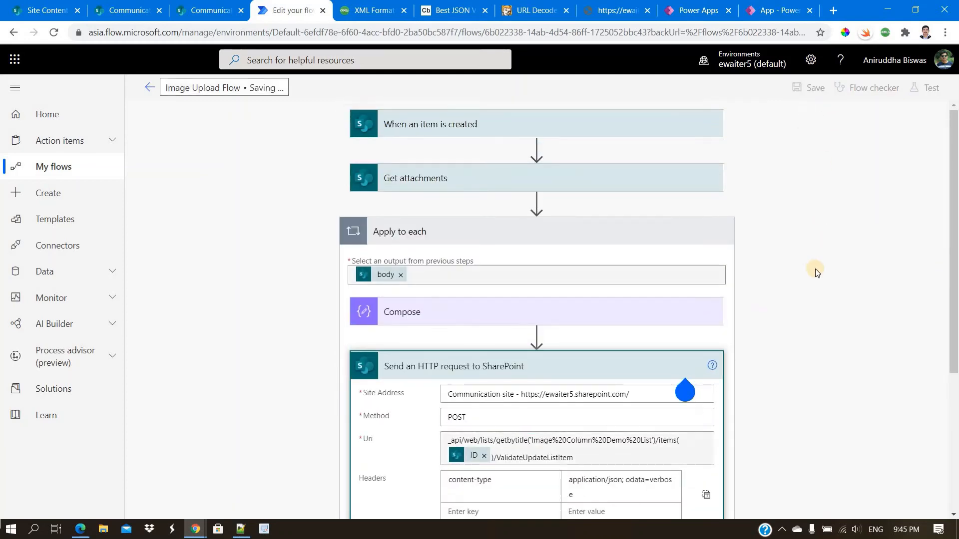
left_click(225, 6)
left_click(145, 10)
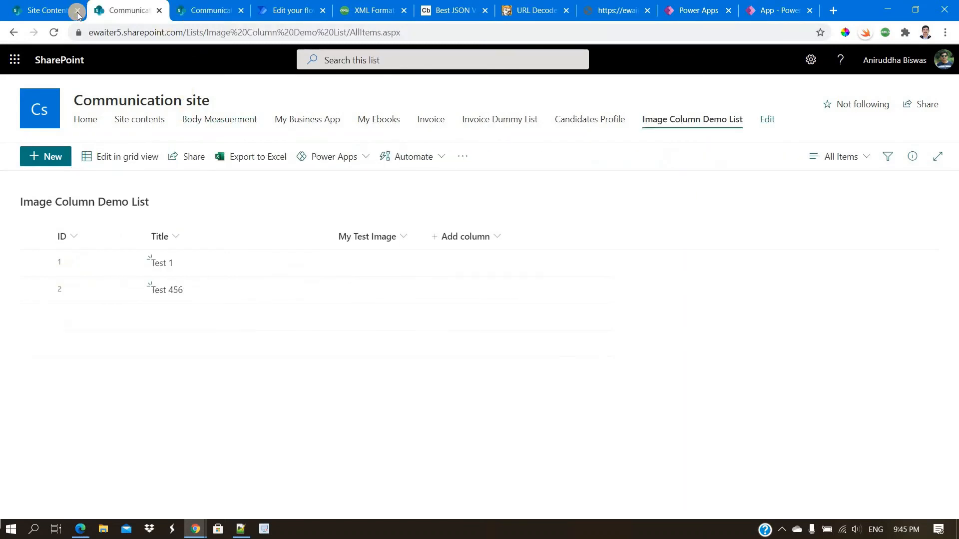
left_click(52, 37)
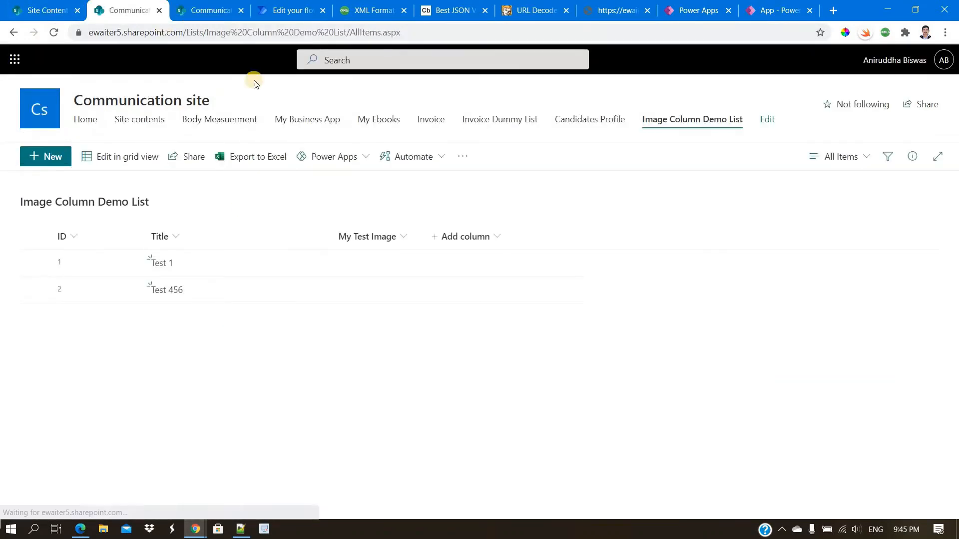
Step: Test the flow automatically with the trigger from the most recent Test Succeeded run
left_click(302, 6)
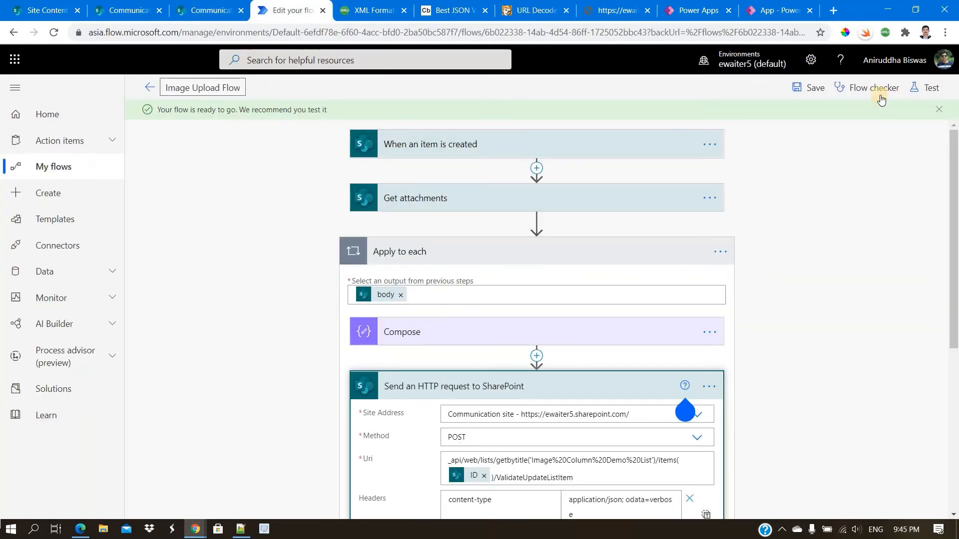
left_click(927, 87)
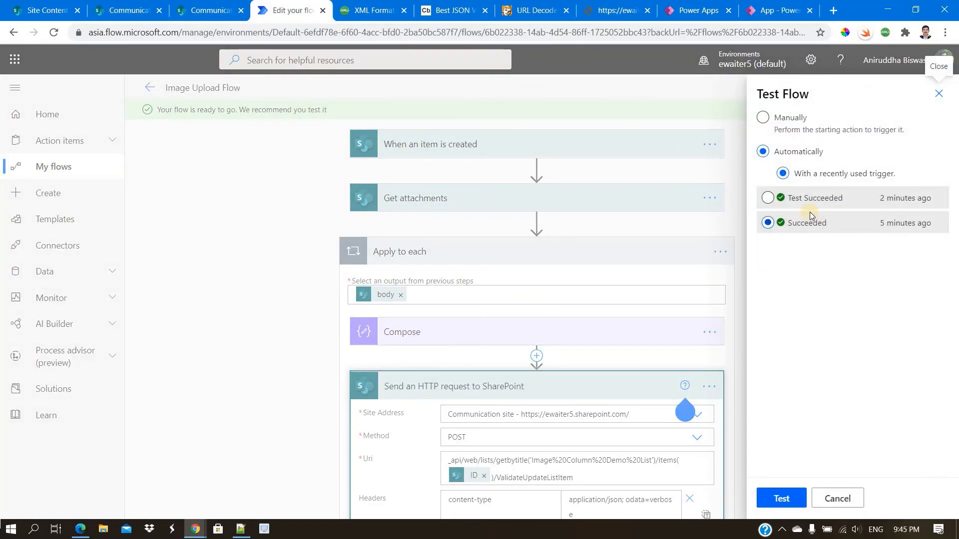
left_click(810, 199)
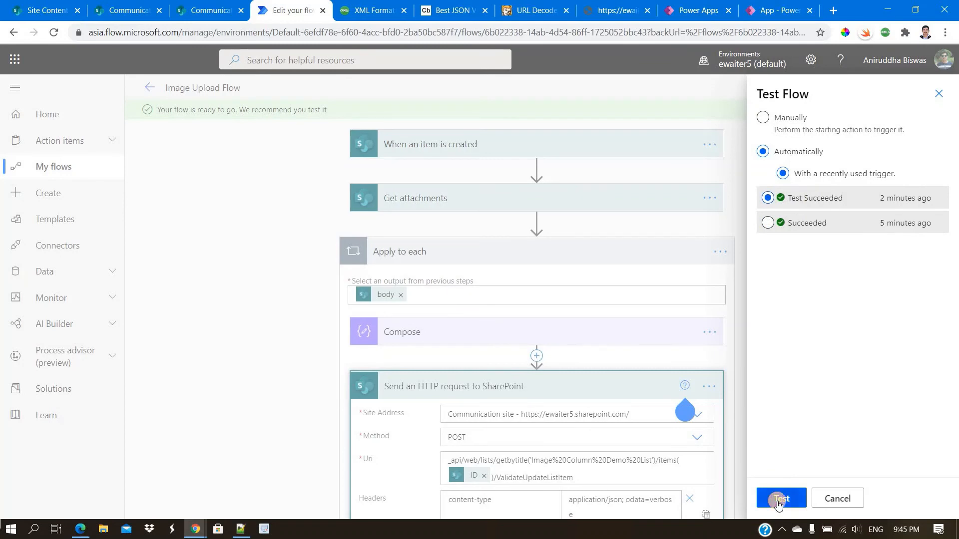
left_click(779, 499)
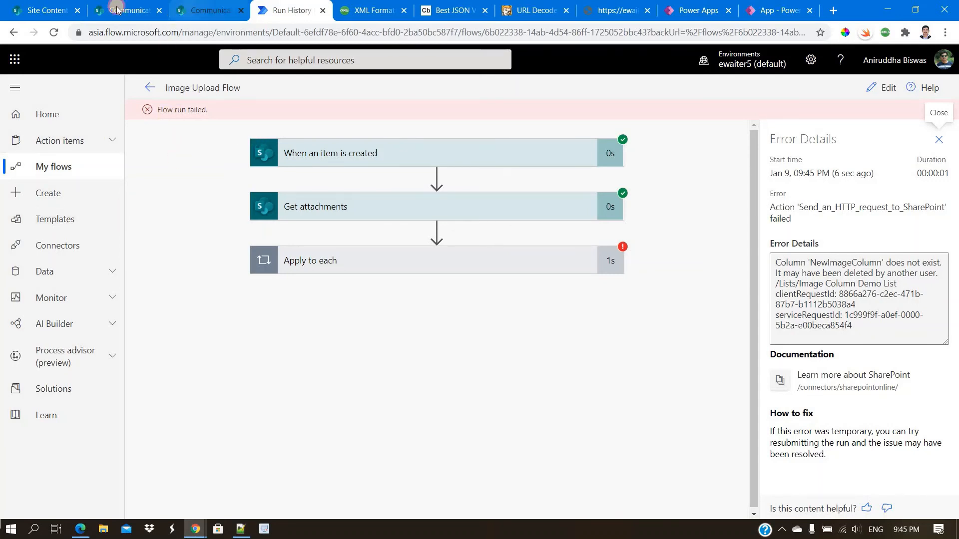
Step: Return to the flow editor and copy the fieldName value MyTestImage from the Compose inputs
left_click(210, 10)
left_click(125, 10)
key("ctrl+4")
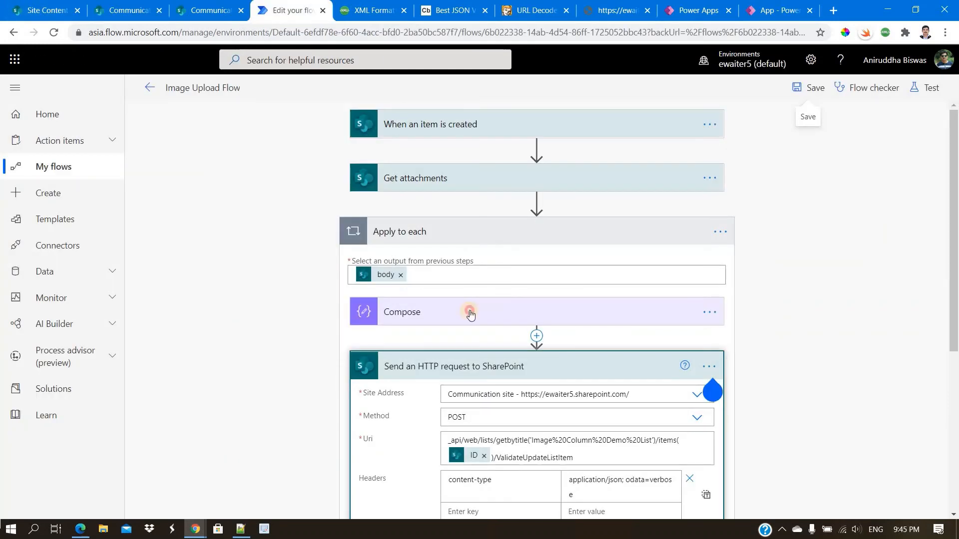
left_click(469, 311)
scroll(471, 310, "down", 4)
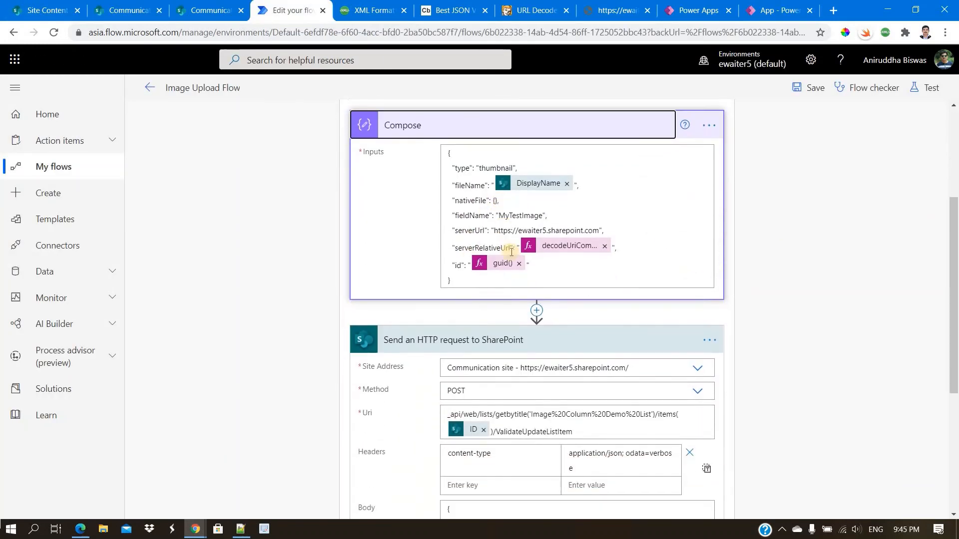
double_click(513, 214)
key("ctrl+c")
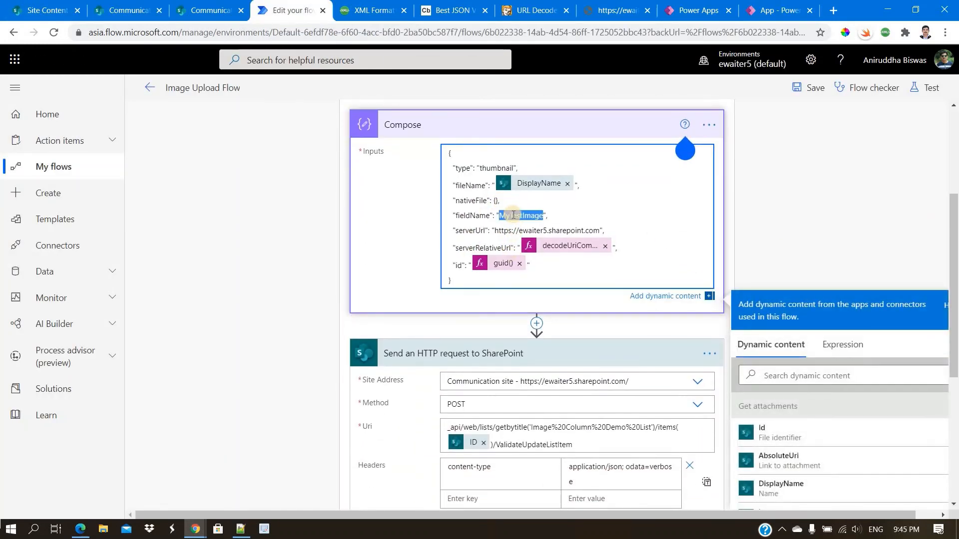
Step: Set the FieldName in the HTTP request's Body to MyTestImage and save the flow
scroll(572, 254, "down", 2)
scroll(573, 254, "down", 4)
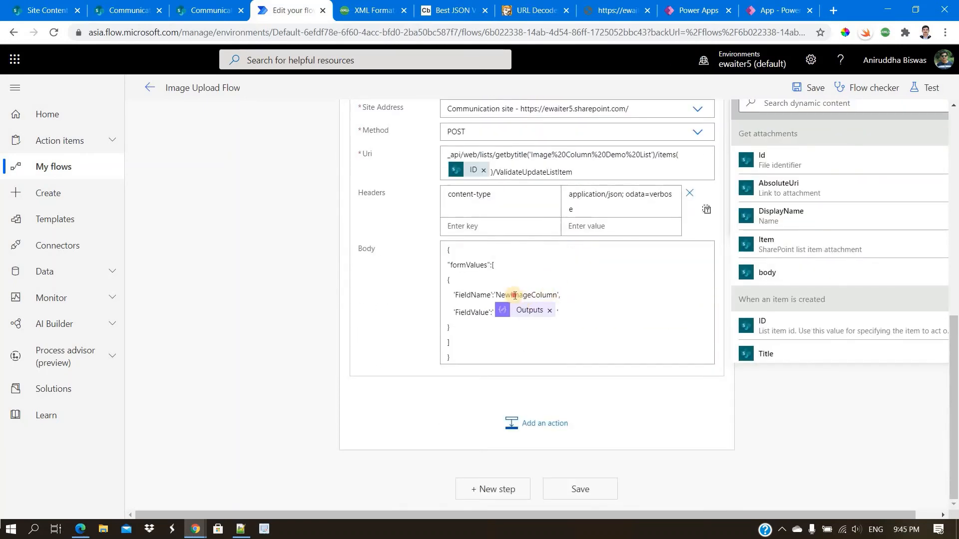
double_click(515, 295)
key("ctrl+v")
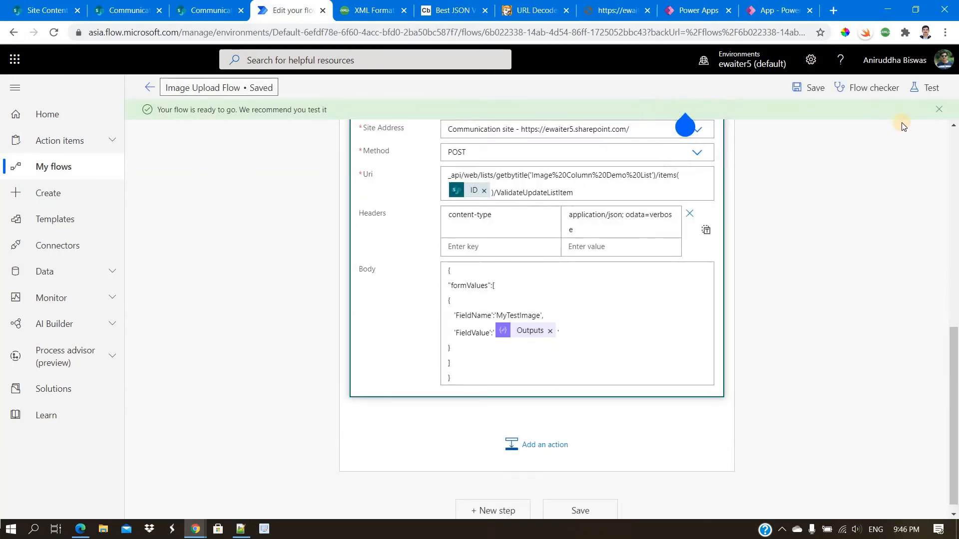
Step: Retest the flow with the recently used trigger and open item Test 456 in the Image Column Demo List to check its image
left_click(928, 90)
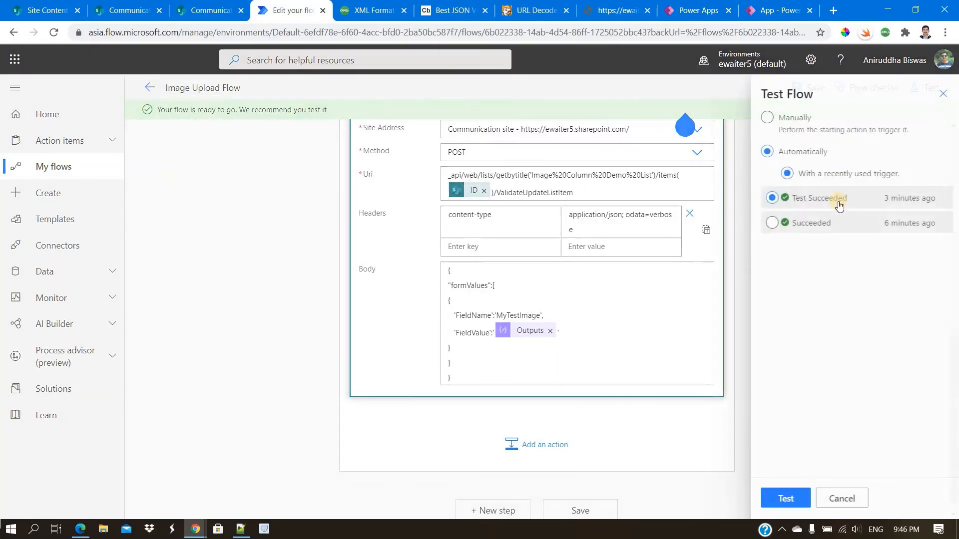
left_click(782, 497)
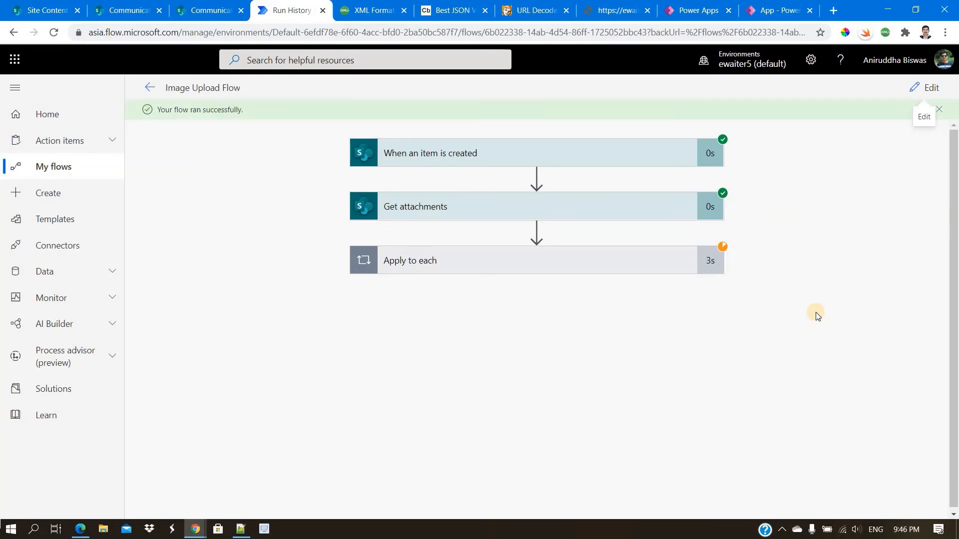
left_click(204, 15)
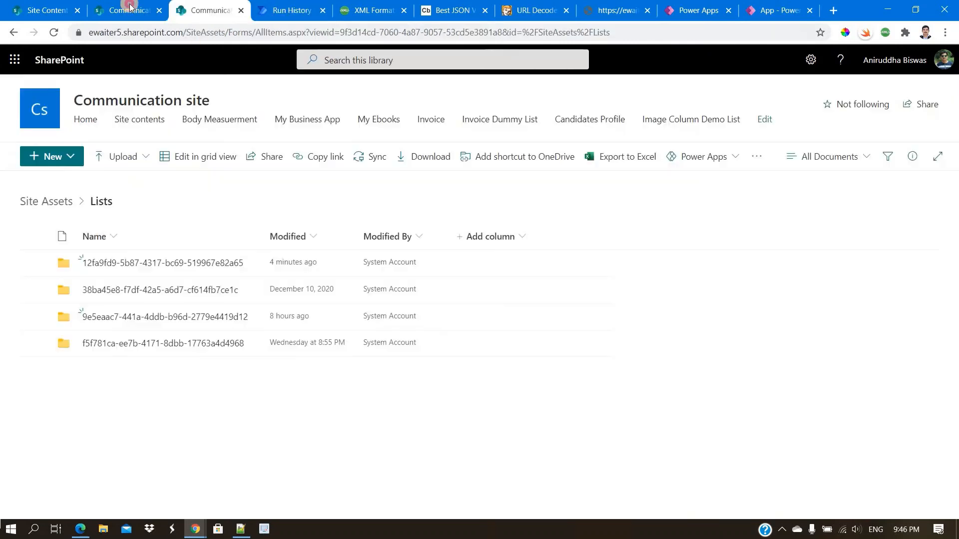
left_click(126, 11)
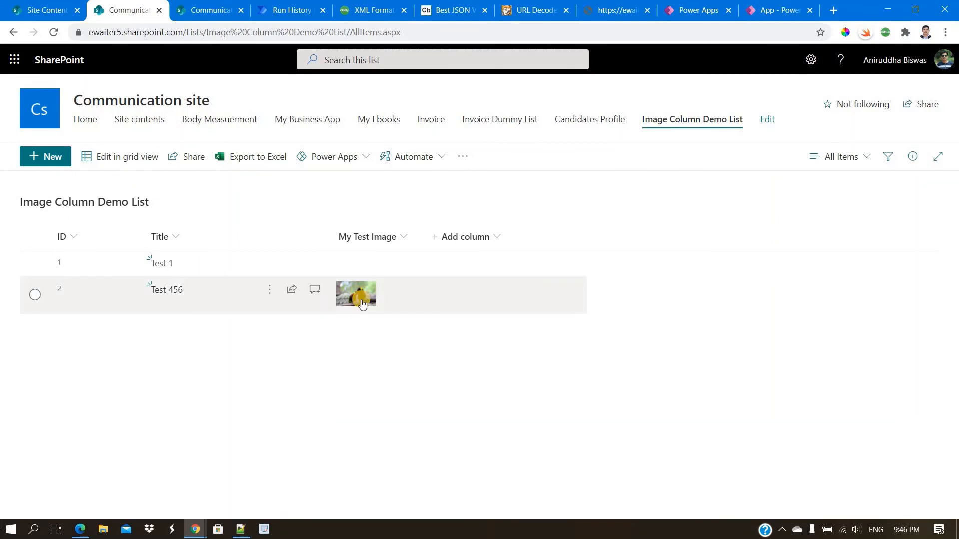
double_click(222, 299)
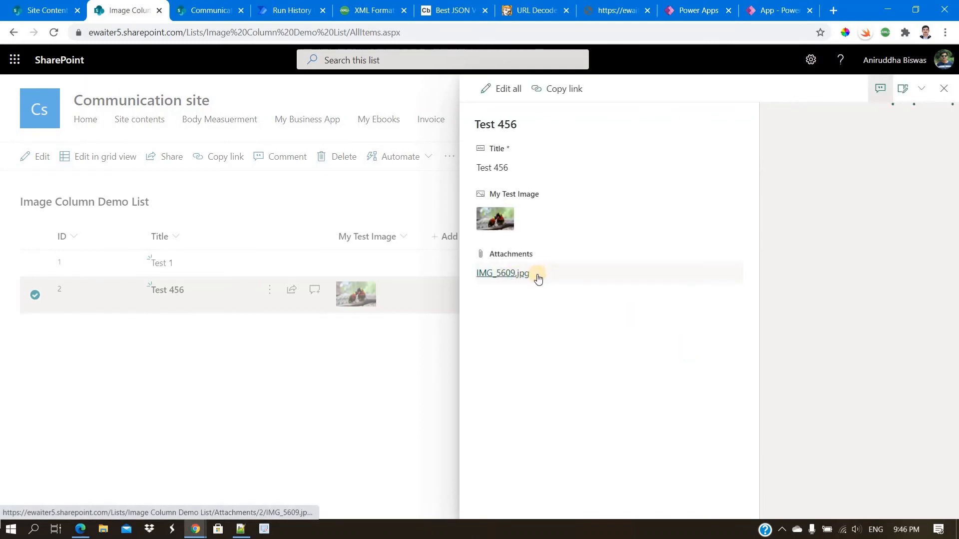
Step: Delete the picture in item Test 456's My Test Image field and close the item's details
mouse_move(726, 222)
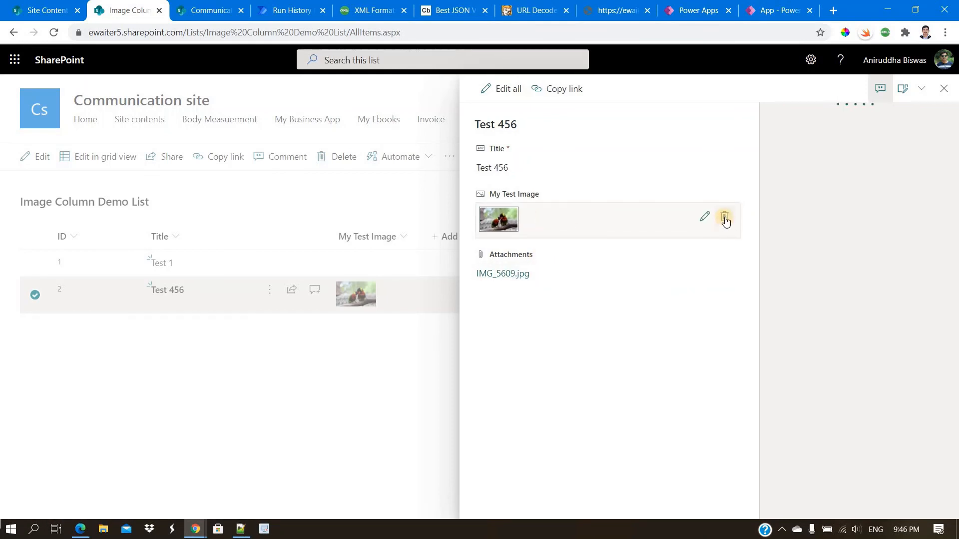
left_click(725, 220)
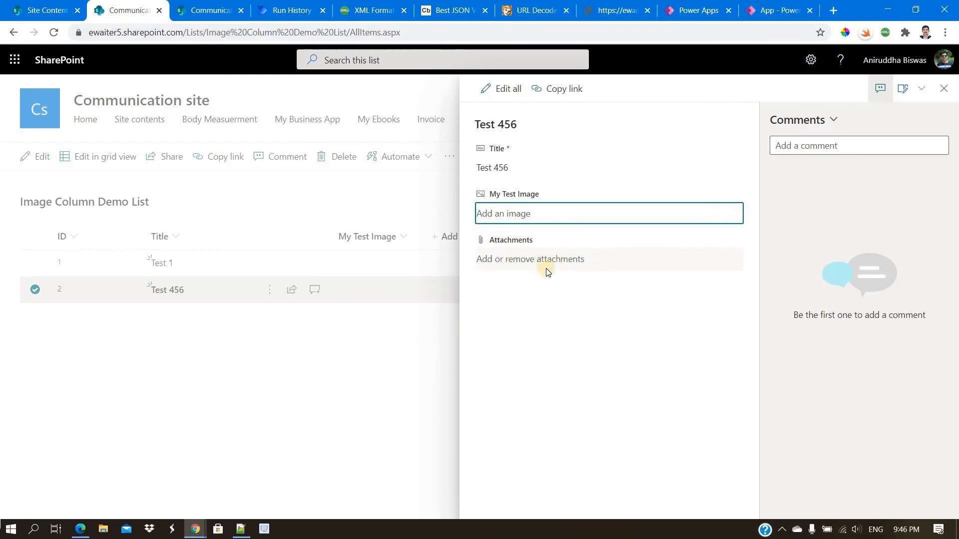
left_click(410, 355)
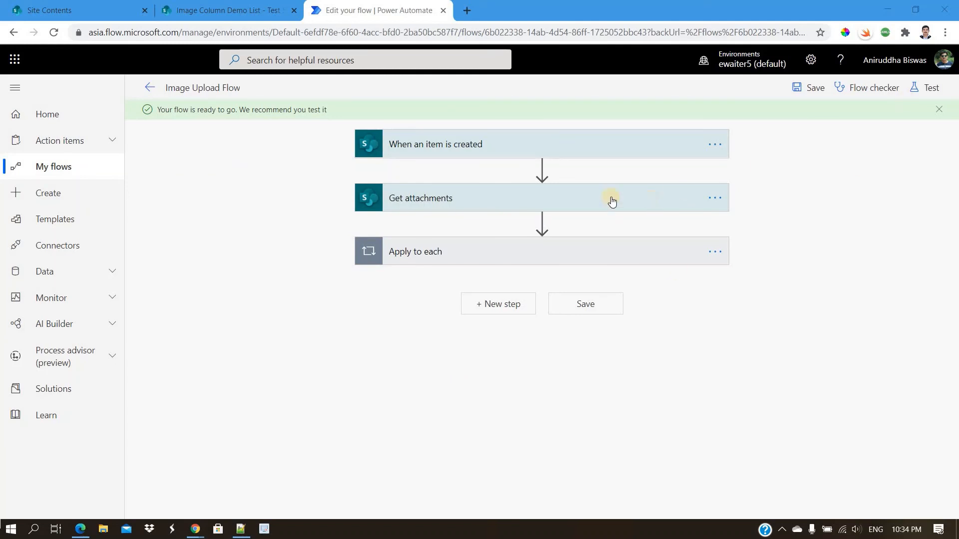
Step: Insert a Delay action between the "When an item is created" trigger and Get attachments in the Image Upload Flow
left_click(541, 172)
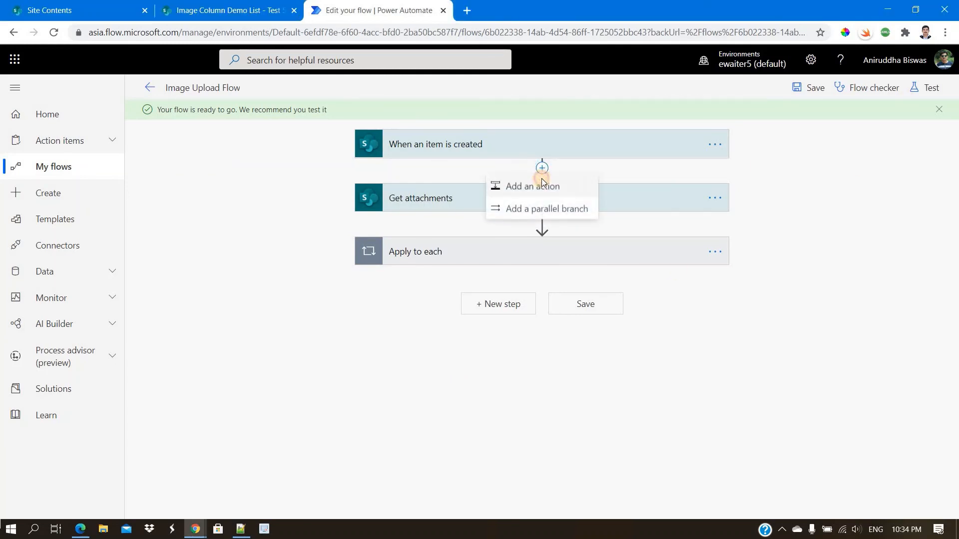
left_click(531, 187)
type("de")
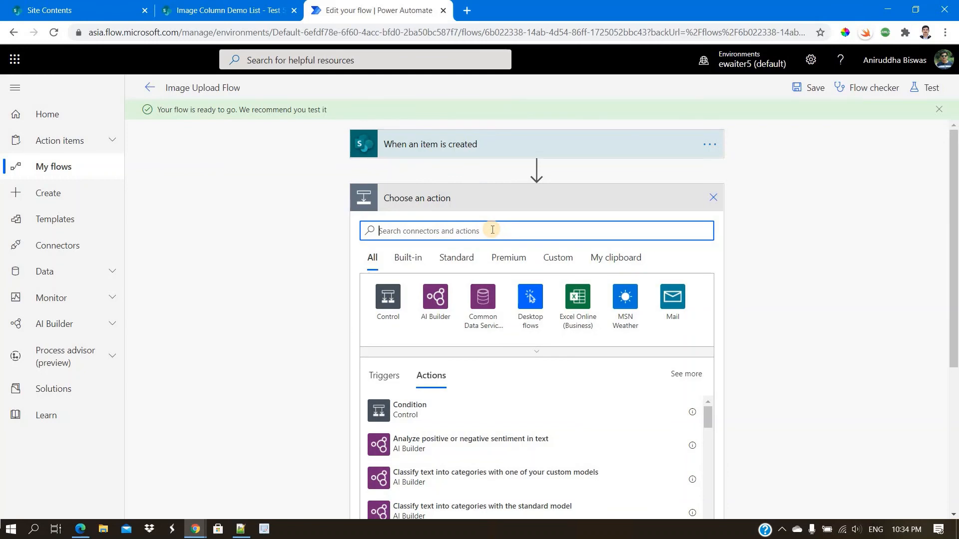
type("lay")
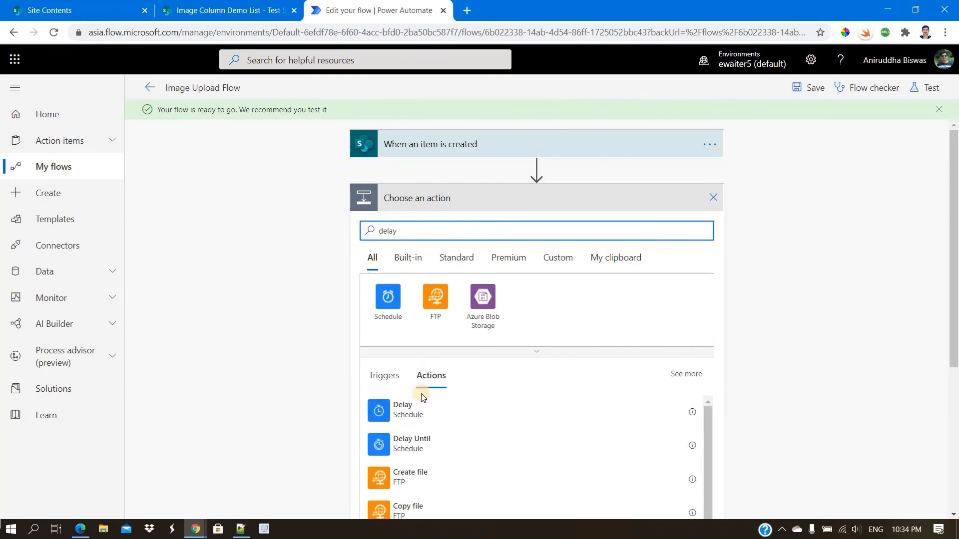
left_click(415, 409)
Step: Set the Delay to a count of 5 with the unit Second and save the flow
left_click(481, 227)
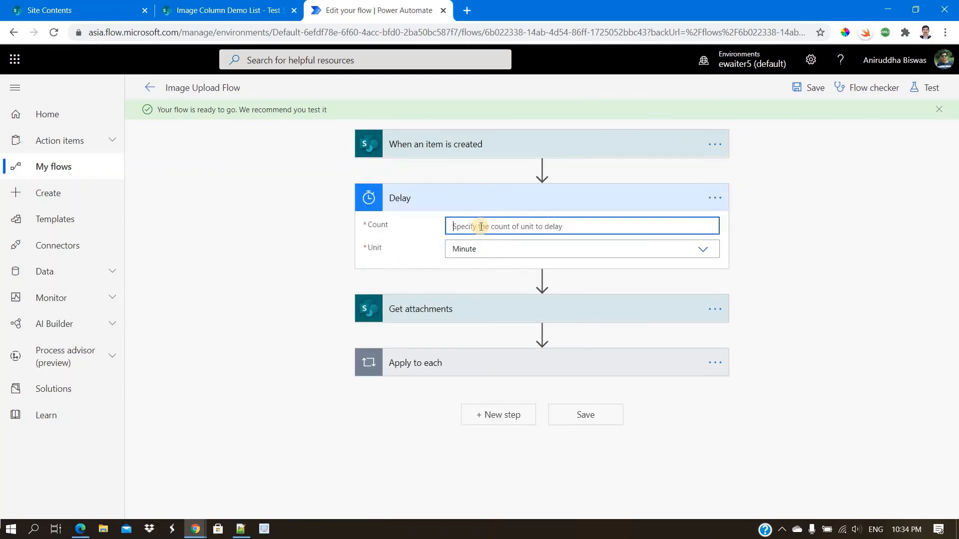
type("5")
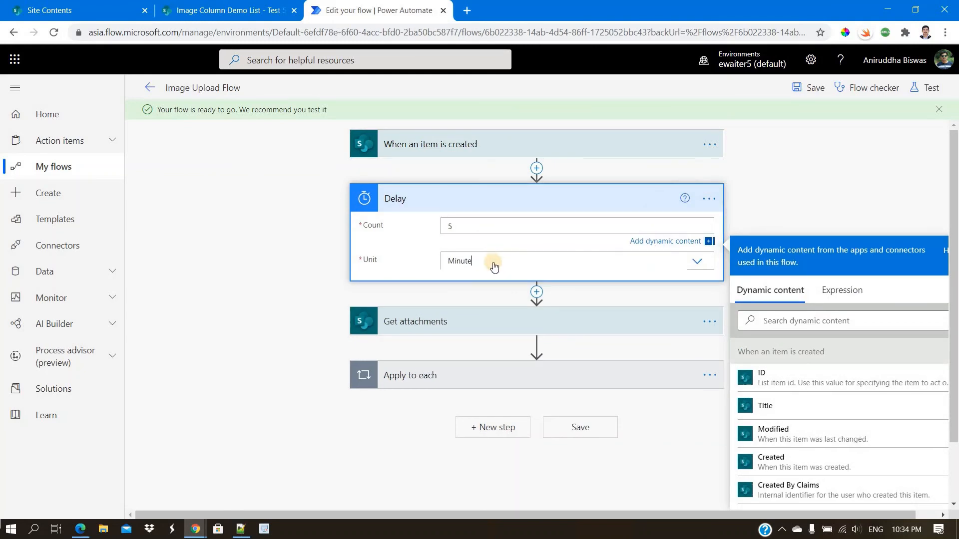
left_click(492, 262)
left_click(470, 347)
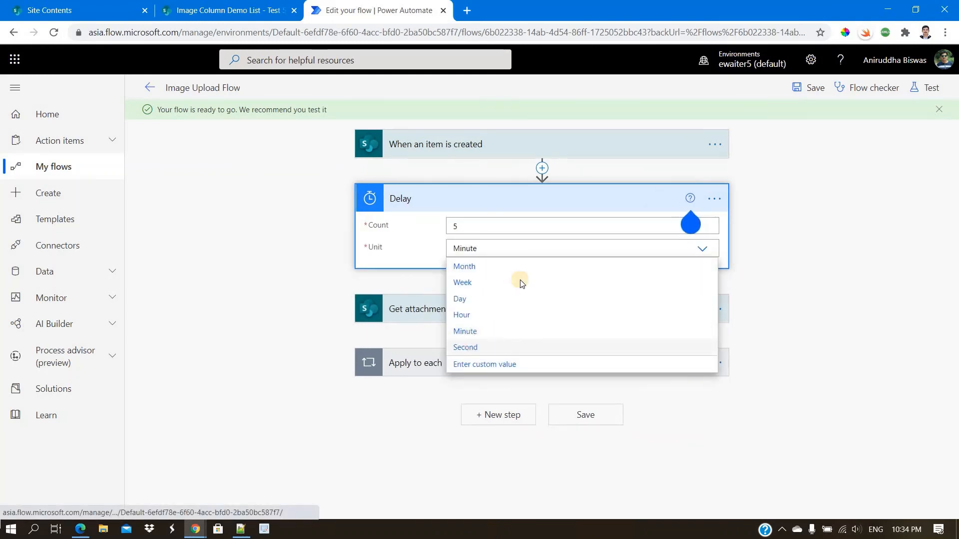
left_click(815, 88)
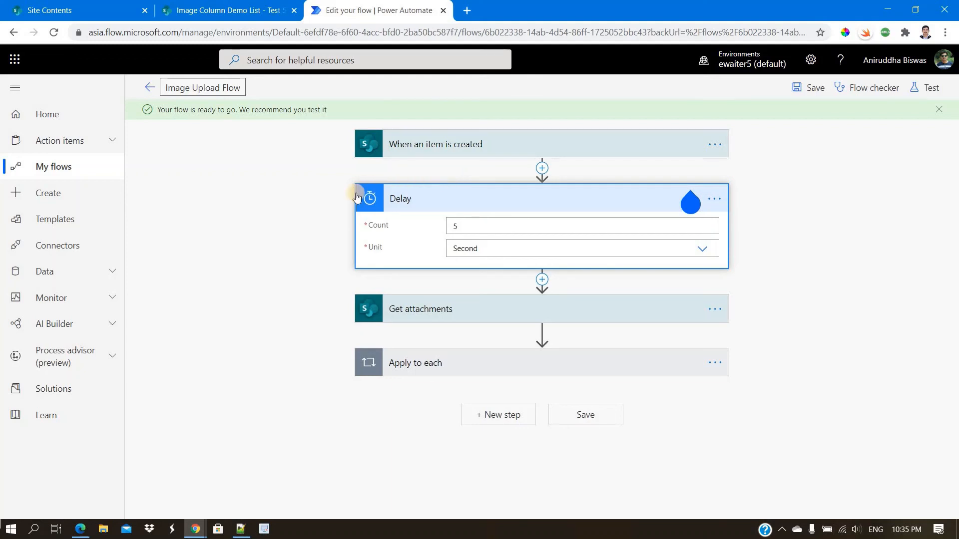
left_click_drag(469, 224, 460, 229)
left_click(456, 227)
Step: Create an item titled Test 6789 in the Image Column Demo List, attach IMG_5778.jpg from Pictures, and save it
left_click(208, 11)
left_click(52, 164)
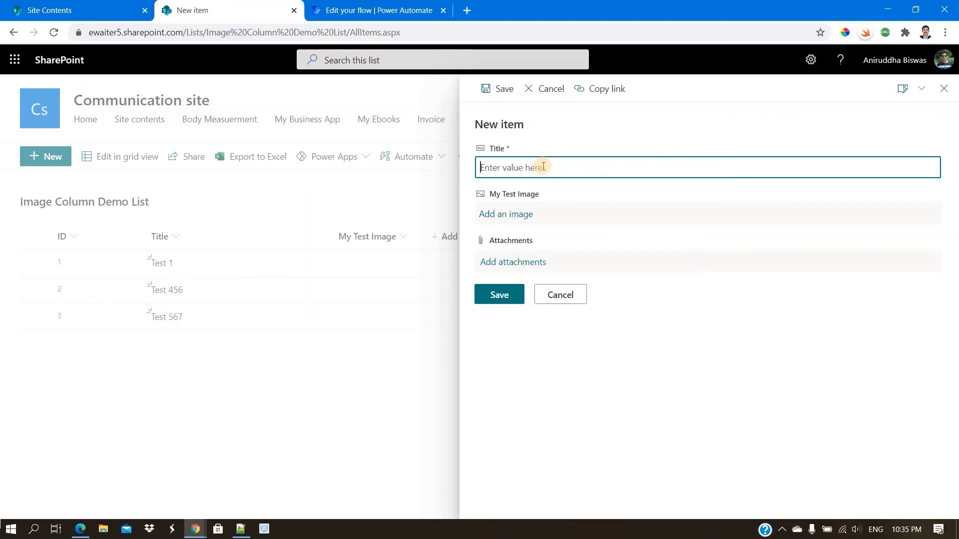
type("Test 6789")
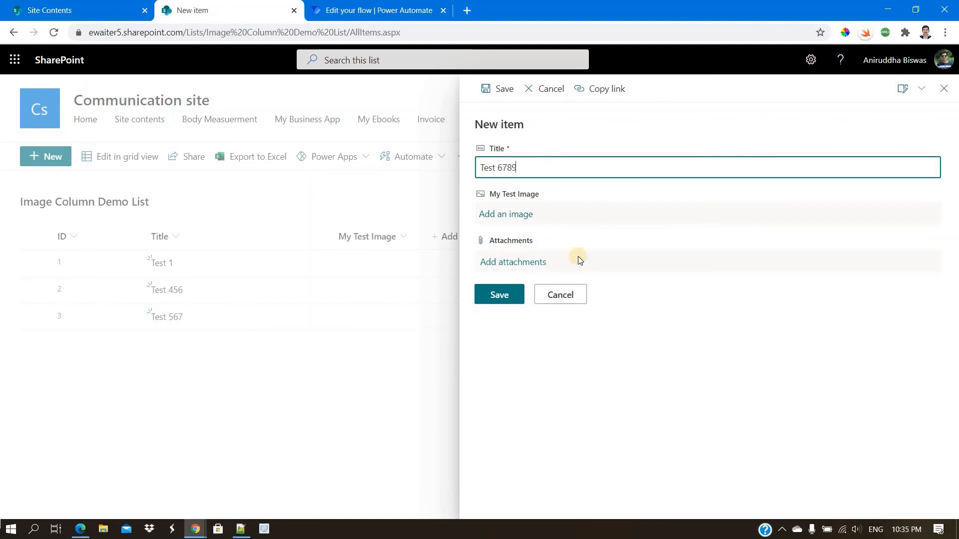
left_click(529, 262)
scroll(165, 340, "down", 4)
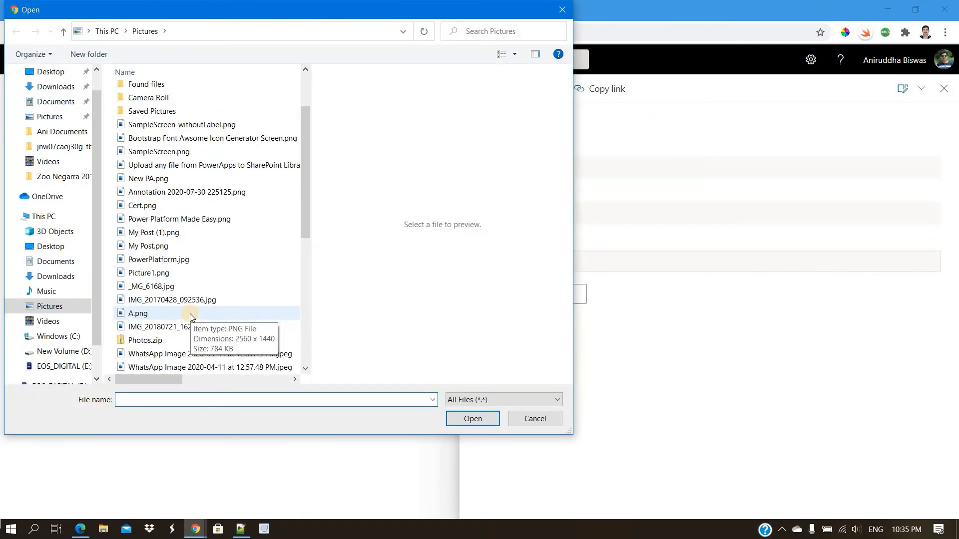
left_click(157, 340)
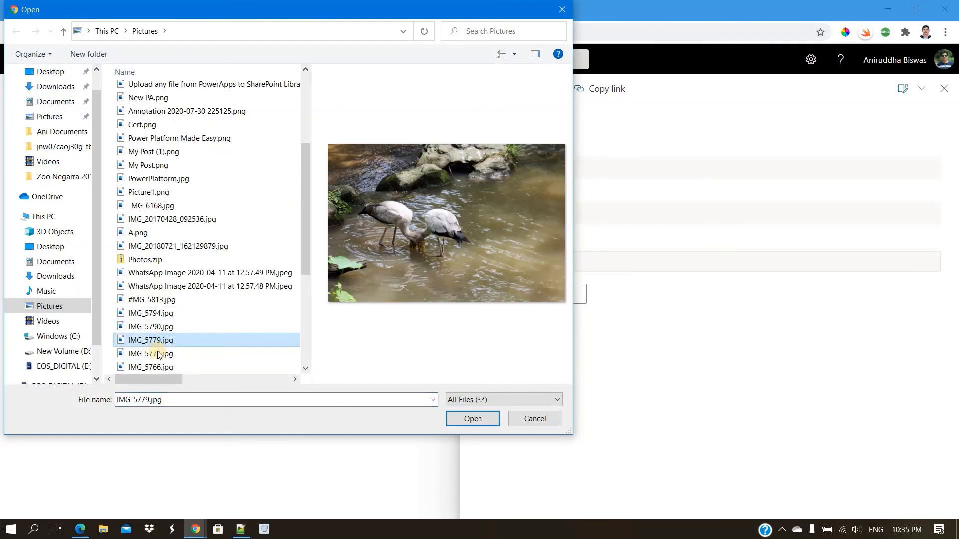
left_click(157, 354)
left_click(473, 419)
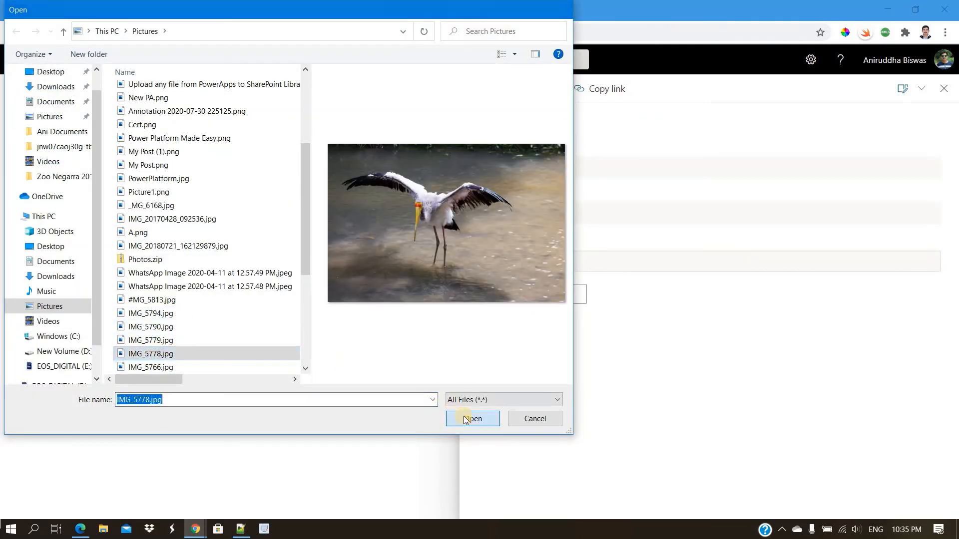
left_click(501, 328)
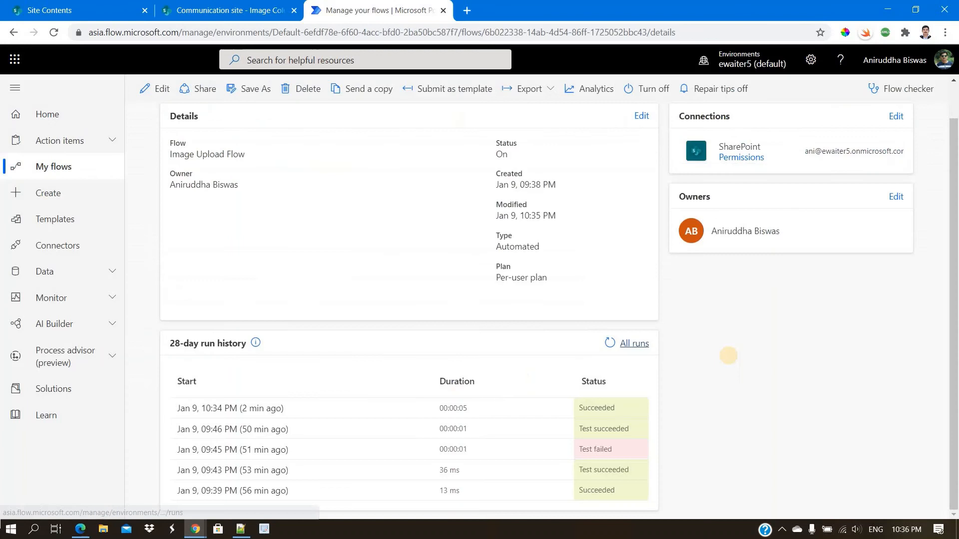
Step: Check all runs of the Image Upload Flow and reload the Image Column Demo List to inspect the new item's image
left_click(660, 343)
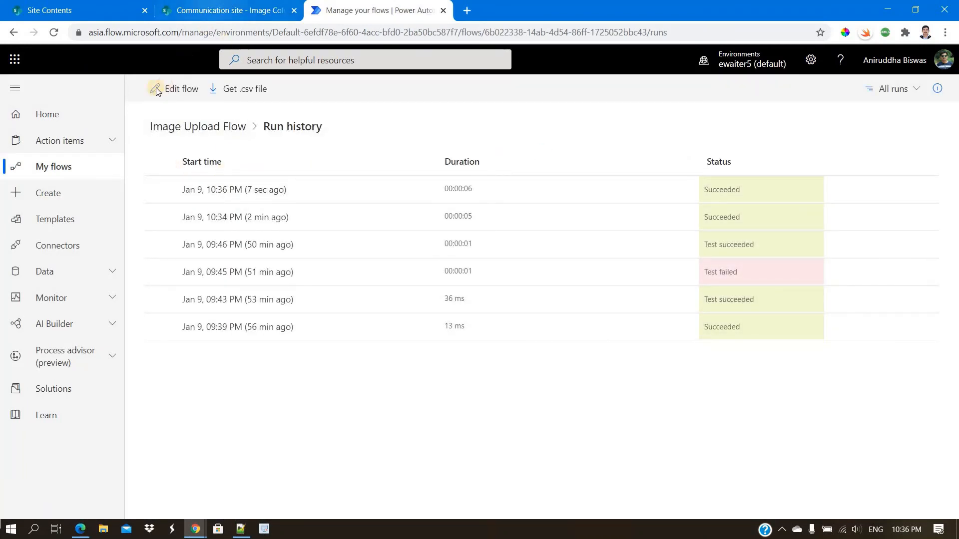
left_click(226, 11)
left_click(53, 33)
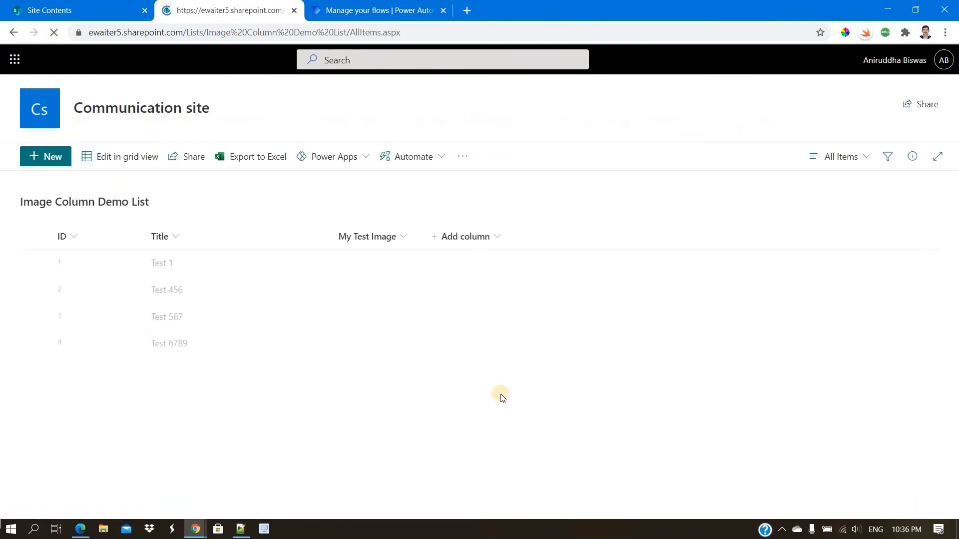